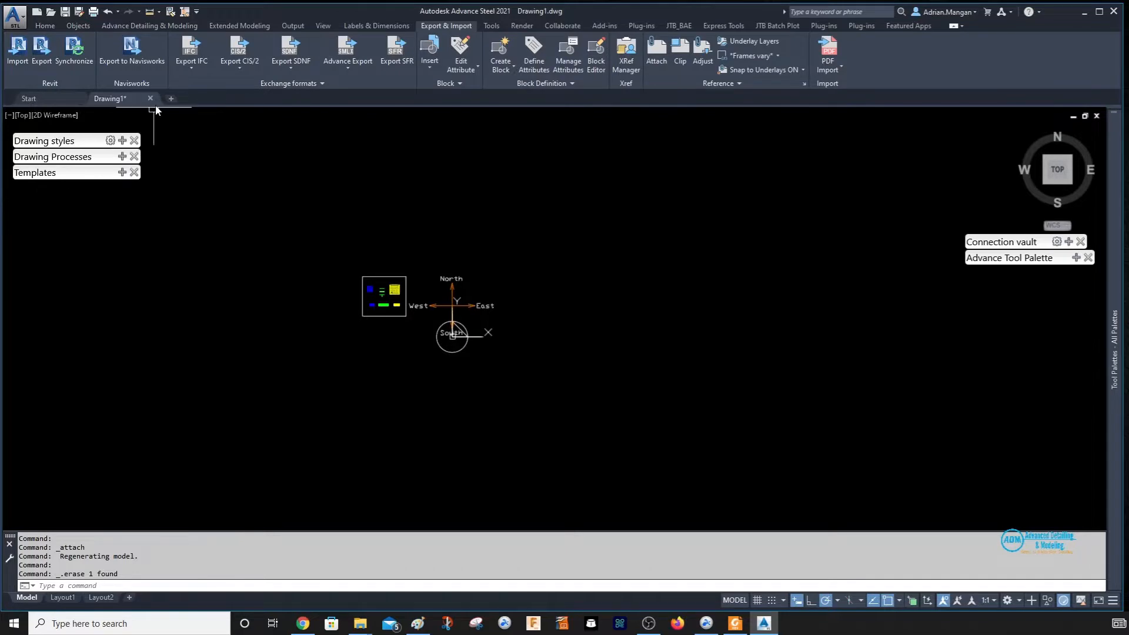
- Close Drawing1 without saving its changes
{"action": "left_click", "coordinate": [150, 98]}
{"action": "left_click", "coordinate": [570, 339]}
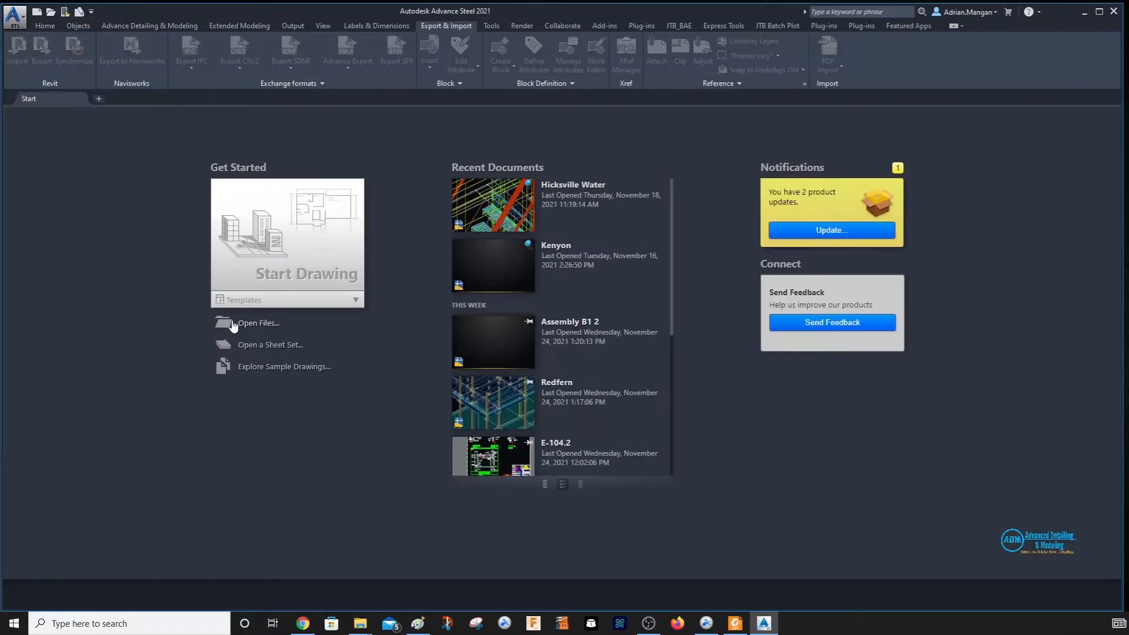
- Find the AA-296_TAKE TWO_SIMS project folder in File Explorer's AA directory and return to Advance Steel
{"action": "left_click", "coordinate": [359, 624]}
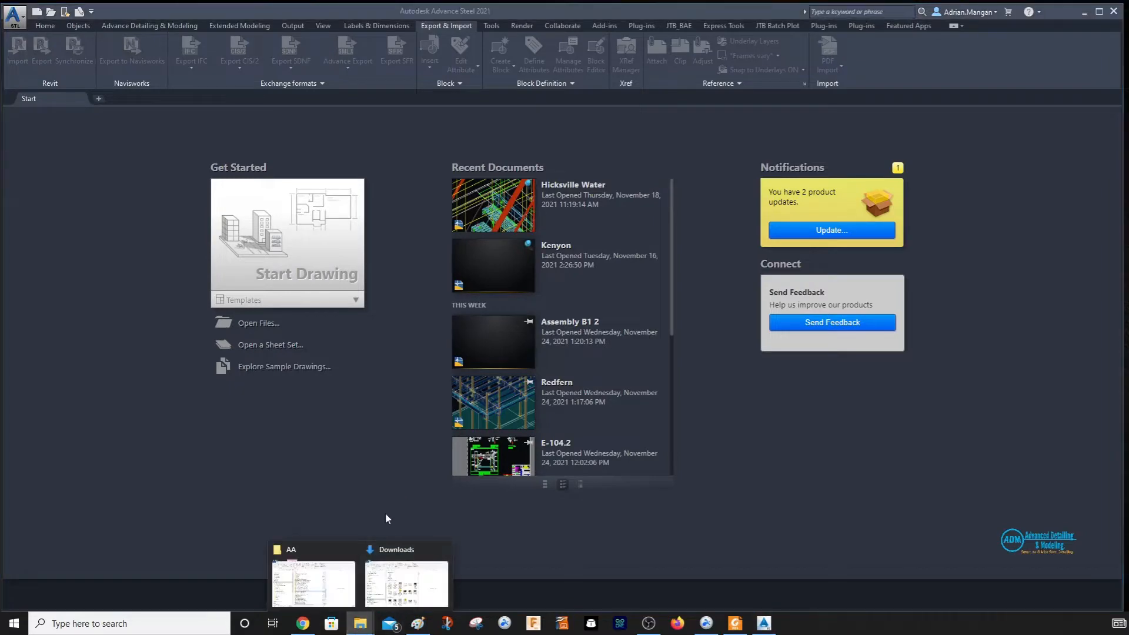
{"action": "left_click", "coordinate": [314, 582]}
{"action": "scroll", "coordinate": [678, 352], "scroll_direction": "up", "scroll_amount": 2}
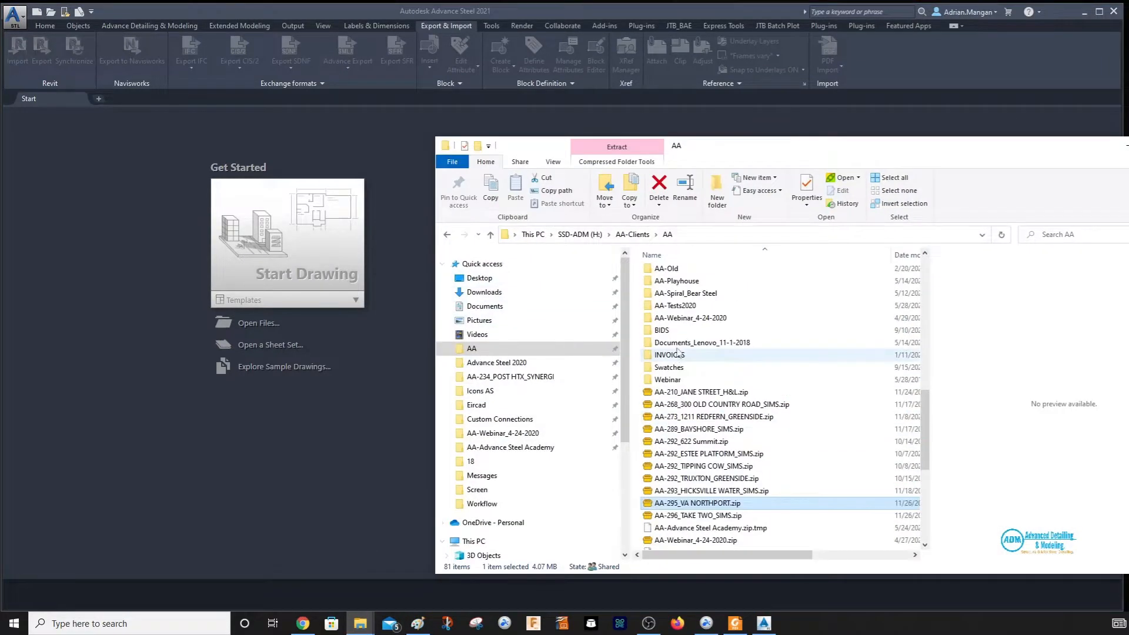
{"action": "scroll", "coordinate": [678, 352], "scroll_direction": "up", "scroll_amount": 7}
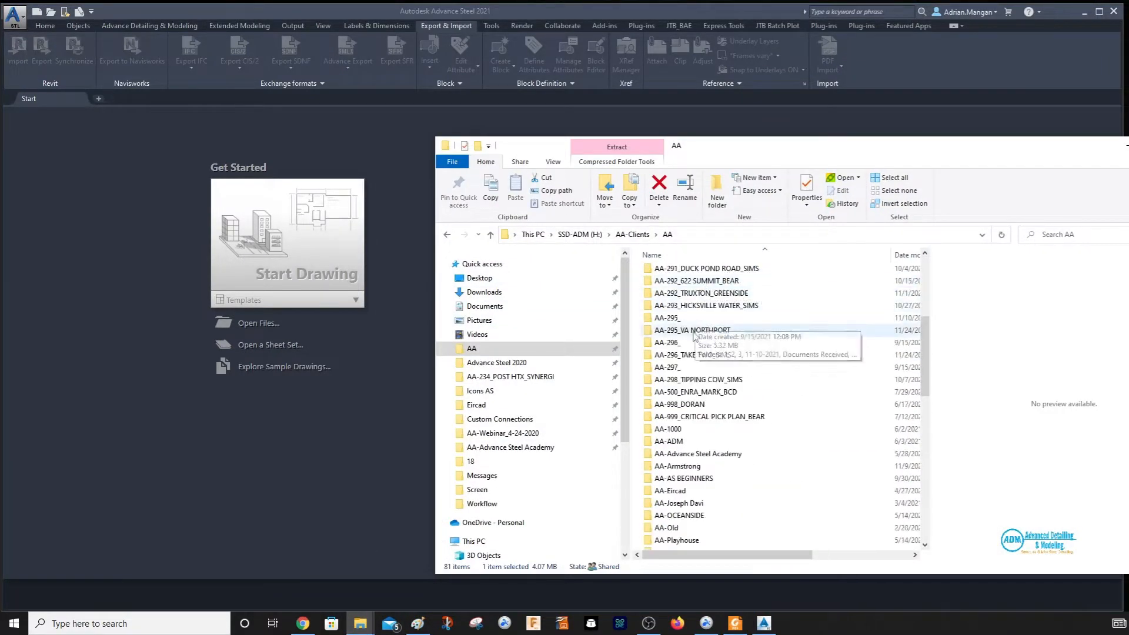
{"action": "left_click", "coordinate": [694, 331]}
{"action": "left_click", "coordinate": [691, 355]}
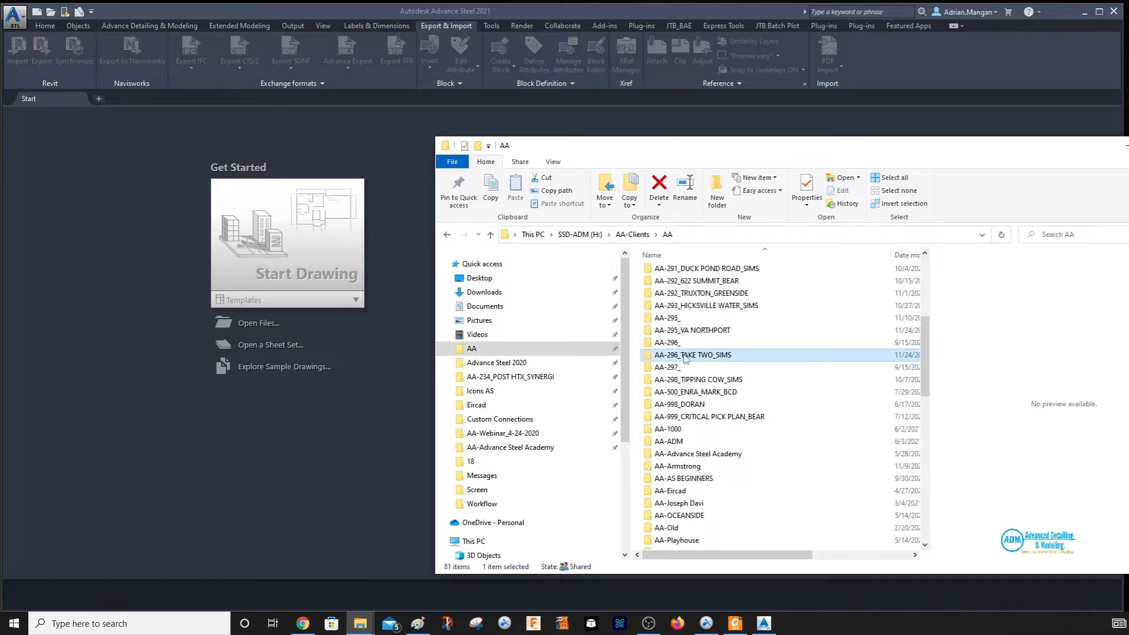
{"action": "key", "text": "alt+Tab"}
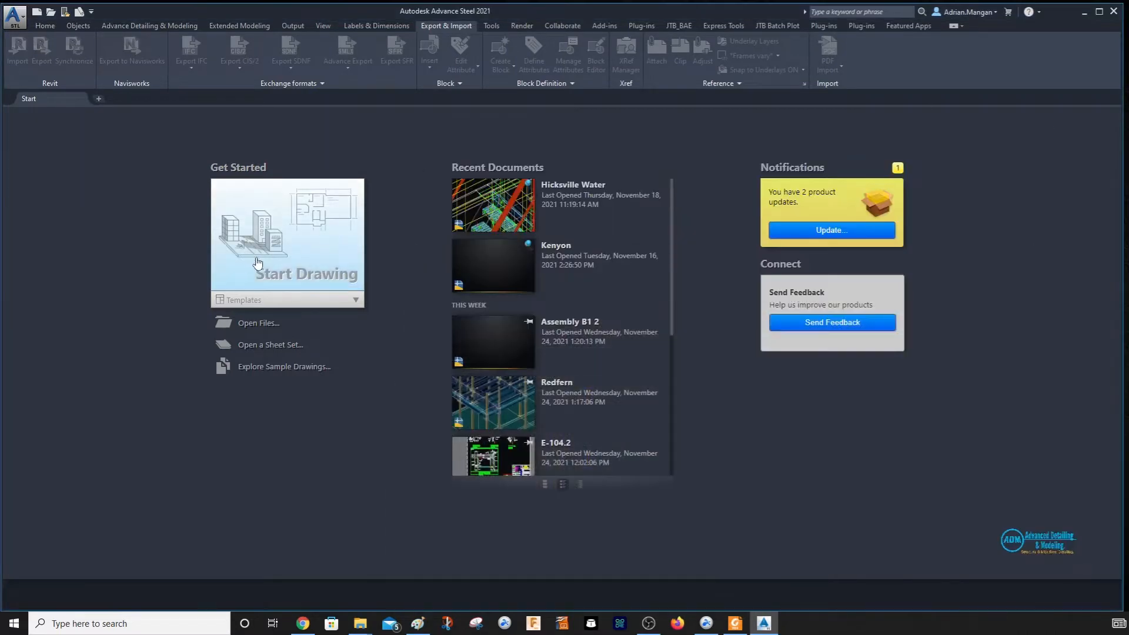
- Start a new drawing from a template and set the view to Top
{"action": "left_click", "coordinate": [311, 305]}
{"action": "left_click", "coordinate": [286, 375]}
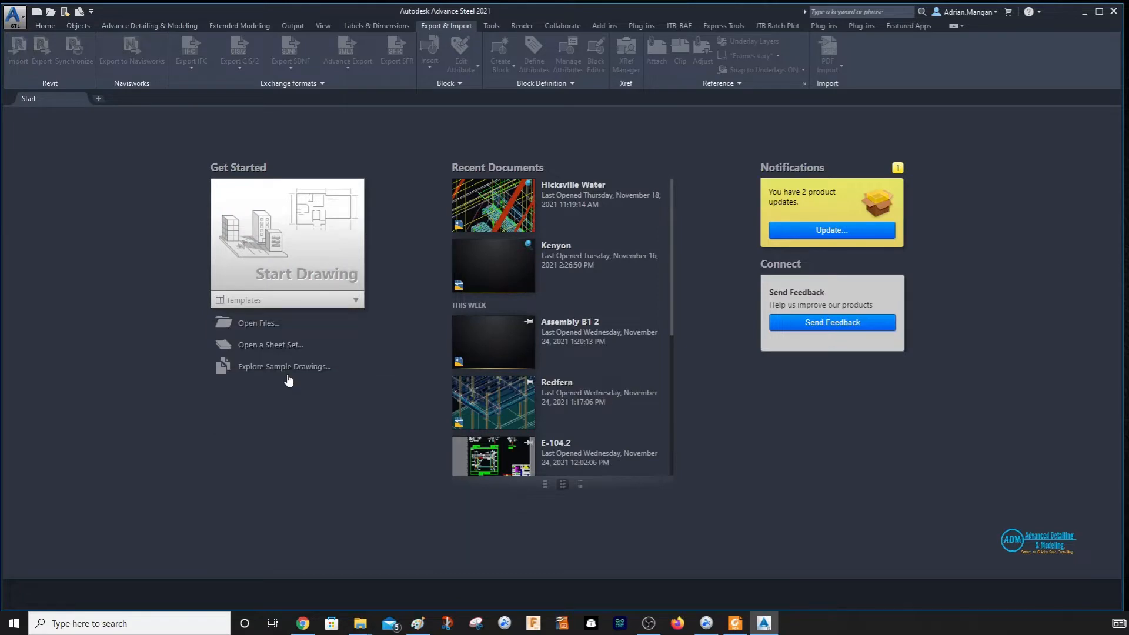
{"action": "key", "text": "Escape"}
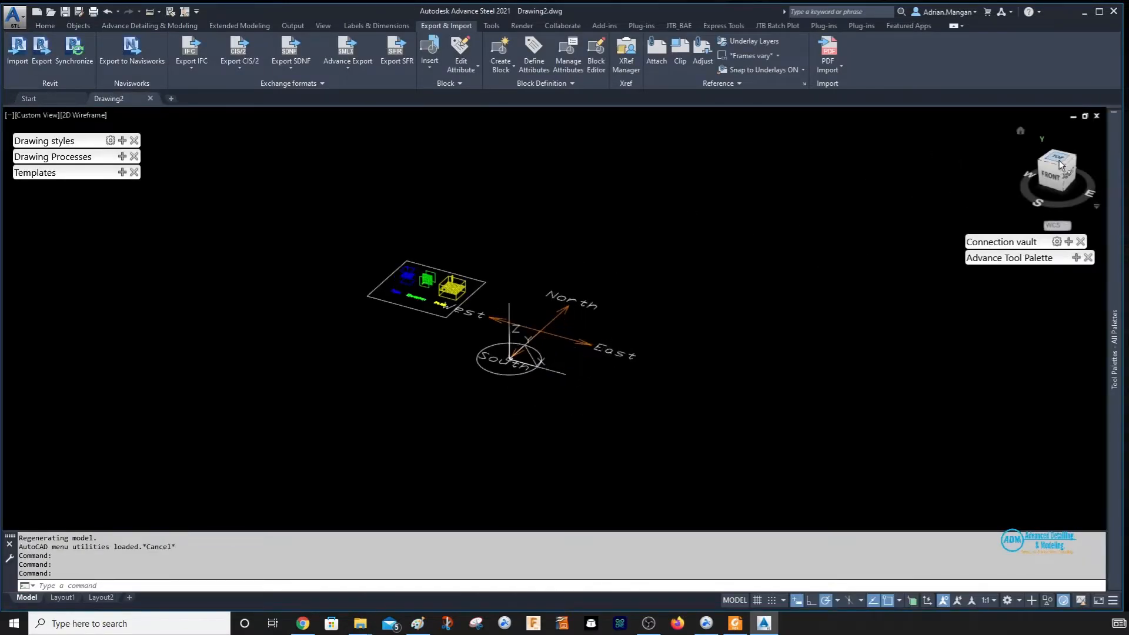
{"action": "left_click", "coordinate": [1062, 163]}
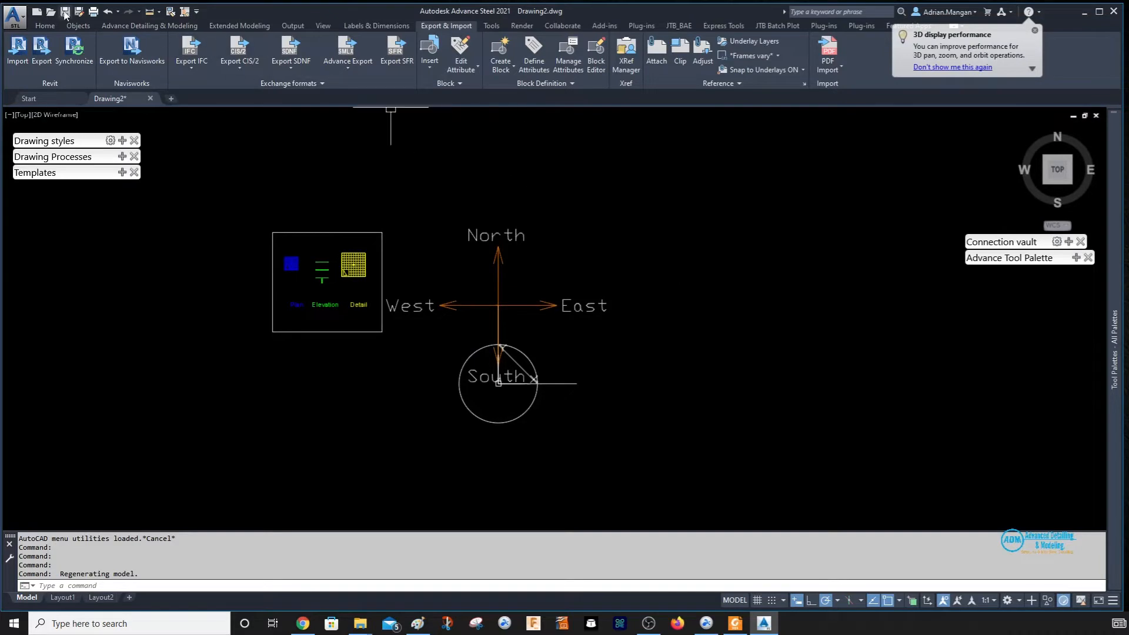
- Save the drawing as TakeTwo in the DWGs folder of AA-Clients > AA > AA-296_TAKE TWO_SIMS on the SSD-ADM (H:) drive
{"action": "left_click", "coordinate": [79, 12]}
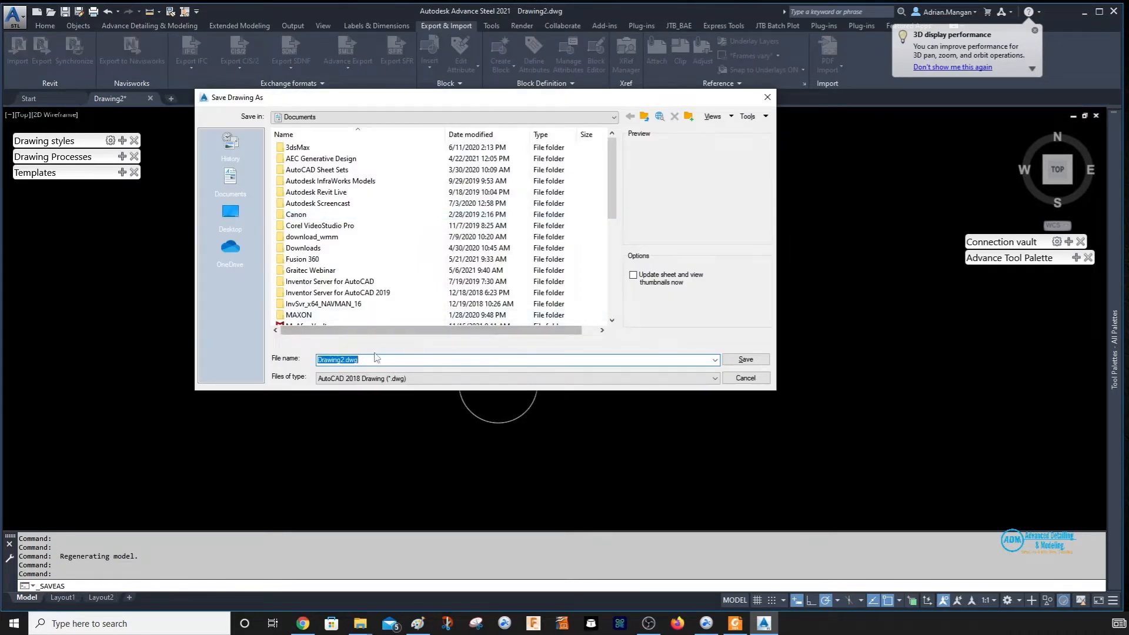
{"action": "left_click", "coordinate": [340, 117]}
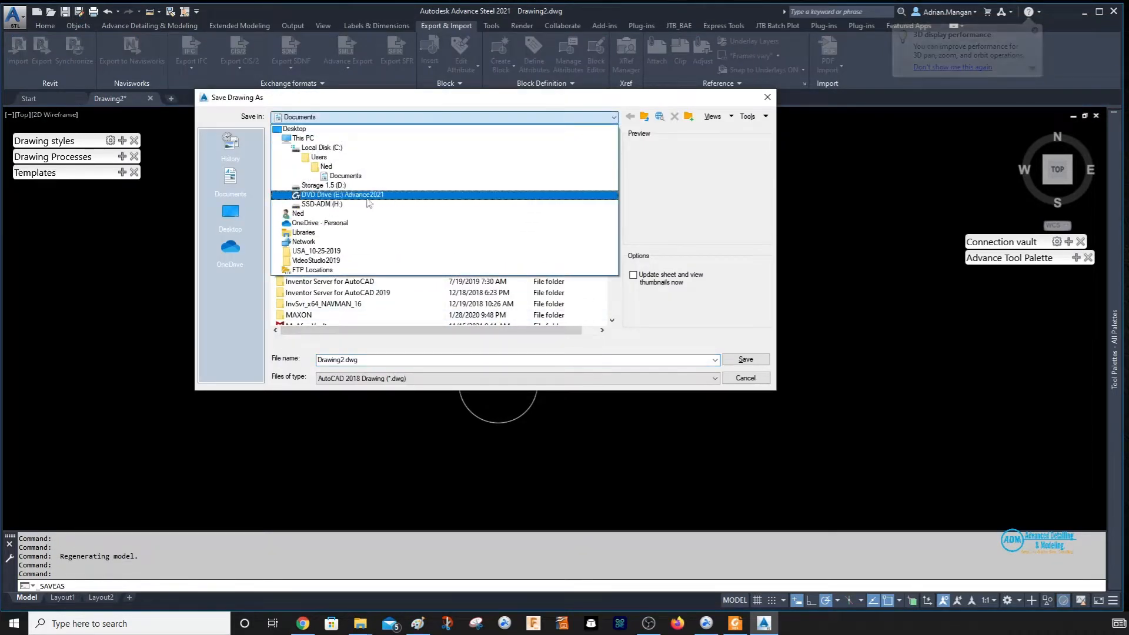
{"action": "left_click", "coordinate": [353, 204]}
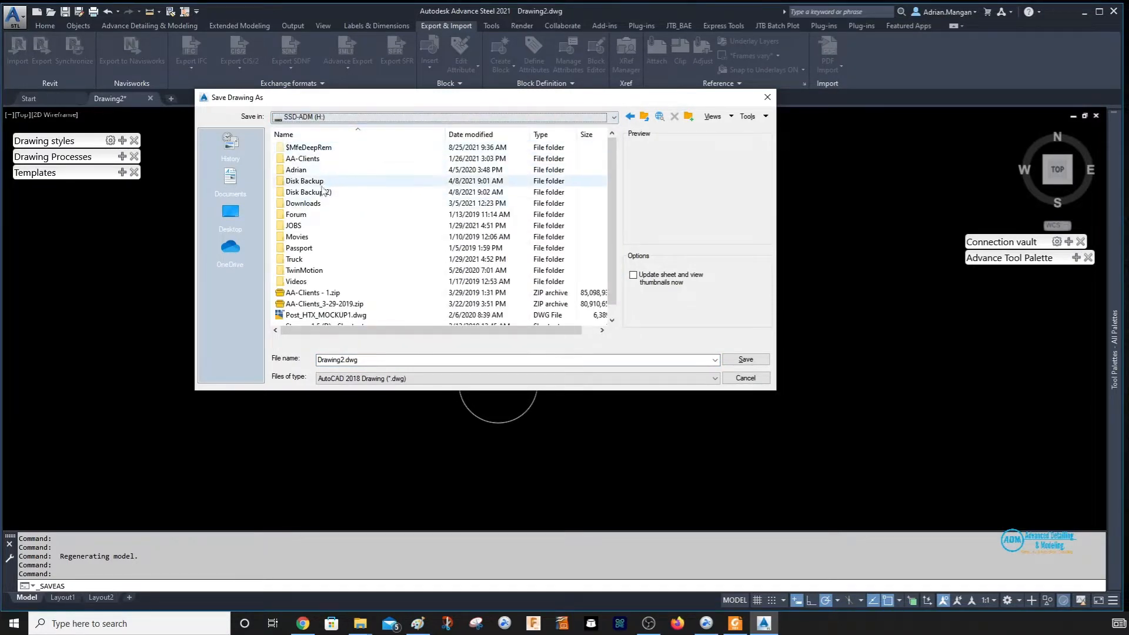
{"action": "double_click", "coordinate": [325, 159]}
{"action": "double_click", "coordinate": [326, 169]}
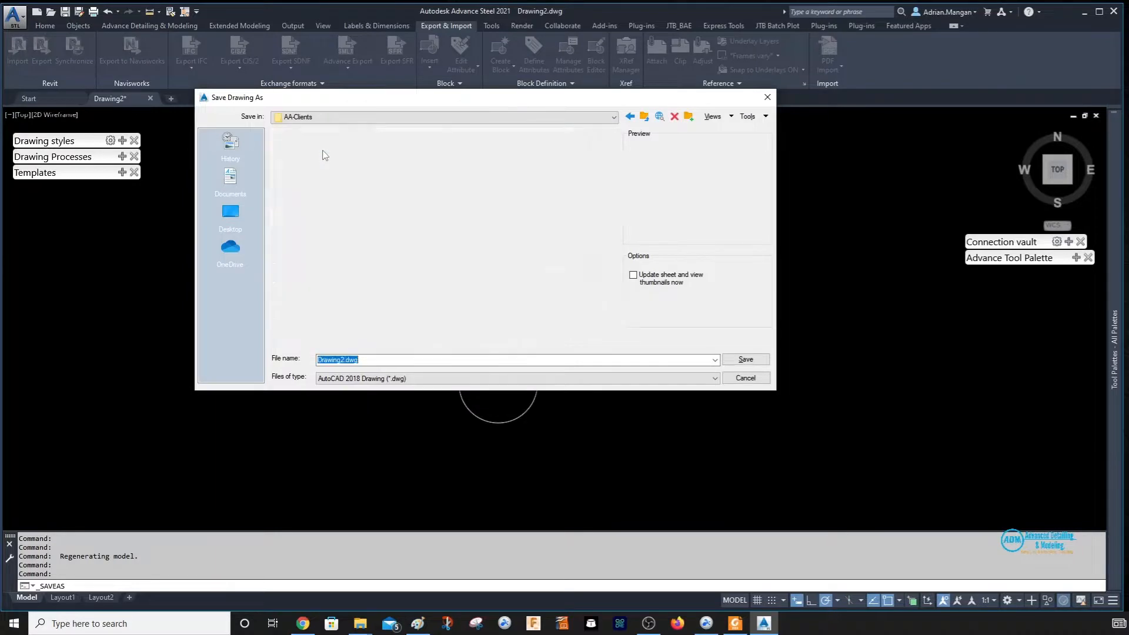
{"action": "scroll", "coordinate": [333, 240], "scroll_direction": "down", "scroll_amount": 4}
{"action": "double_click", "coordinate": [331, 245]}
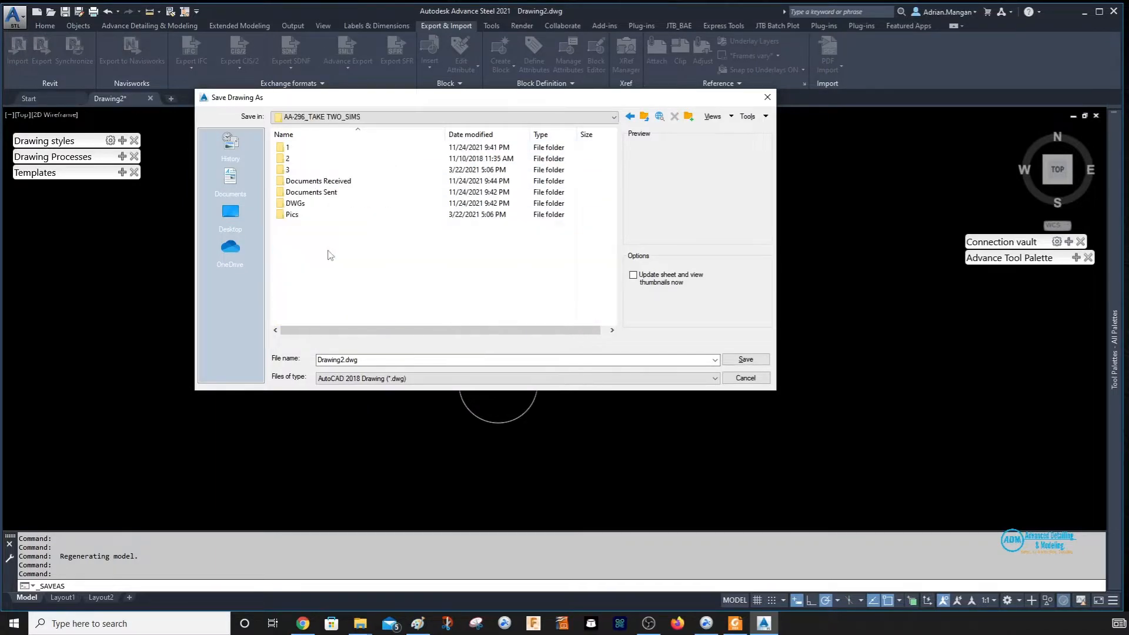
{"action": "double_click", "coordinate": [296, 203]}
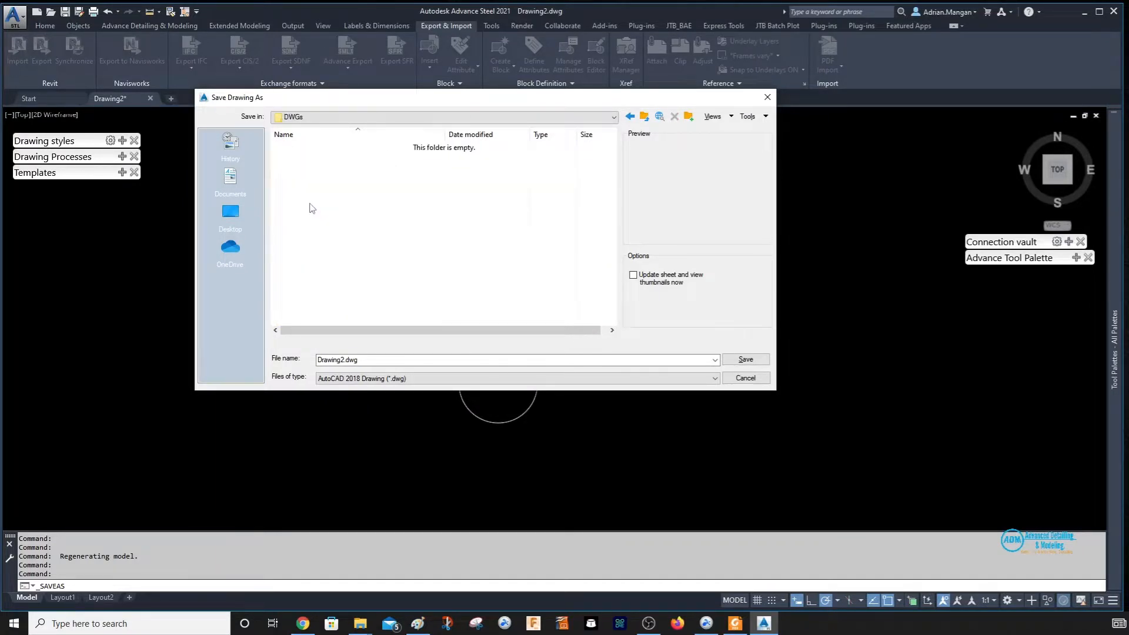
{"action": "left_click", "coordinate": [374, 359]}
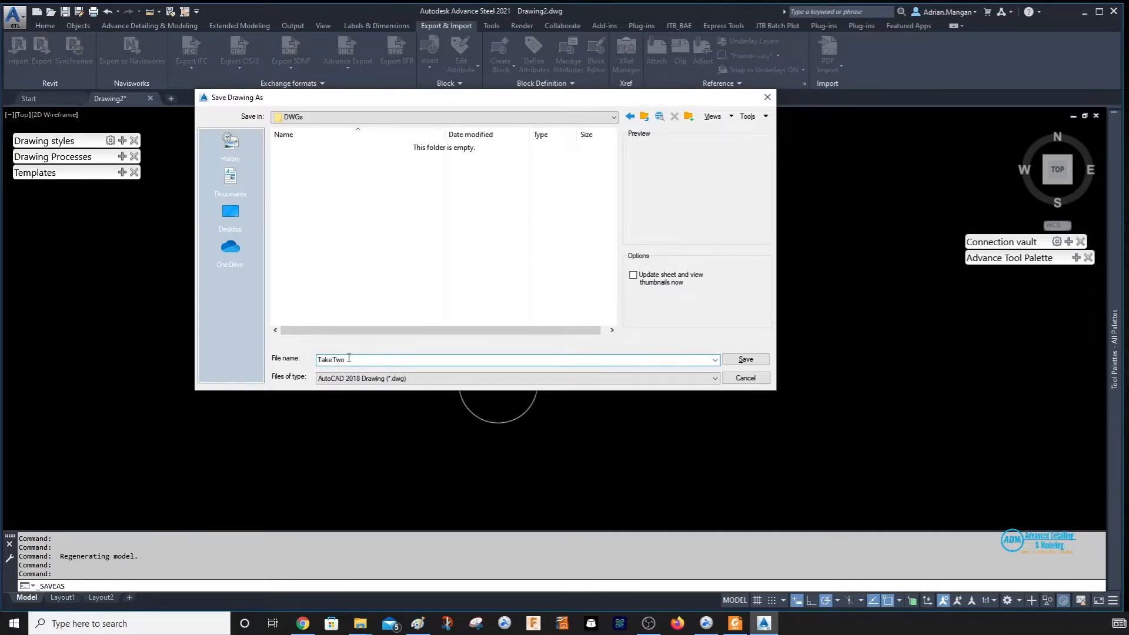
{"action": "left_click", "coordinate": [745, 359]}
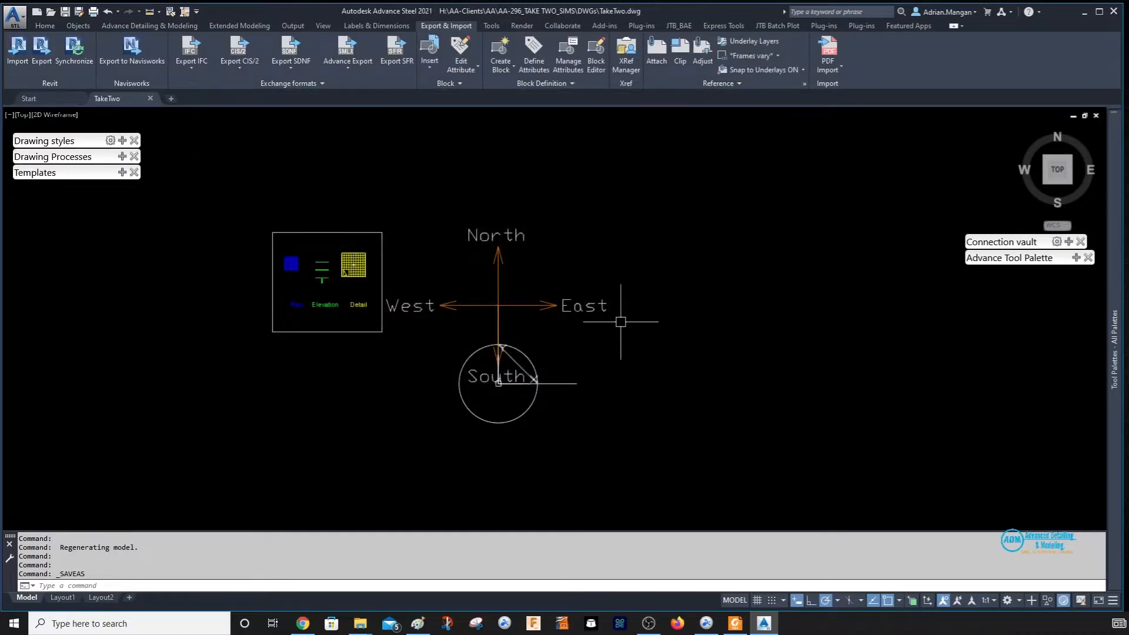
{"action": "middle_click_drag", "start_coordinate": [567, 339], "coordinate": [510, 287]}
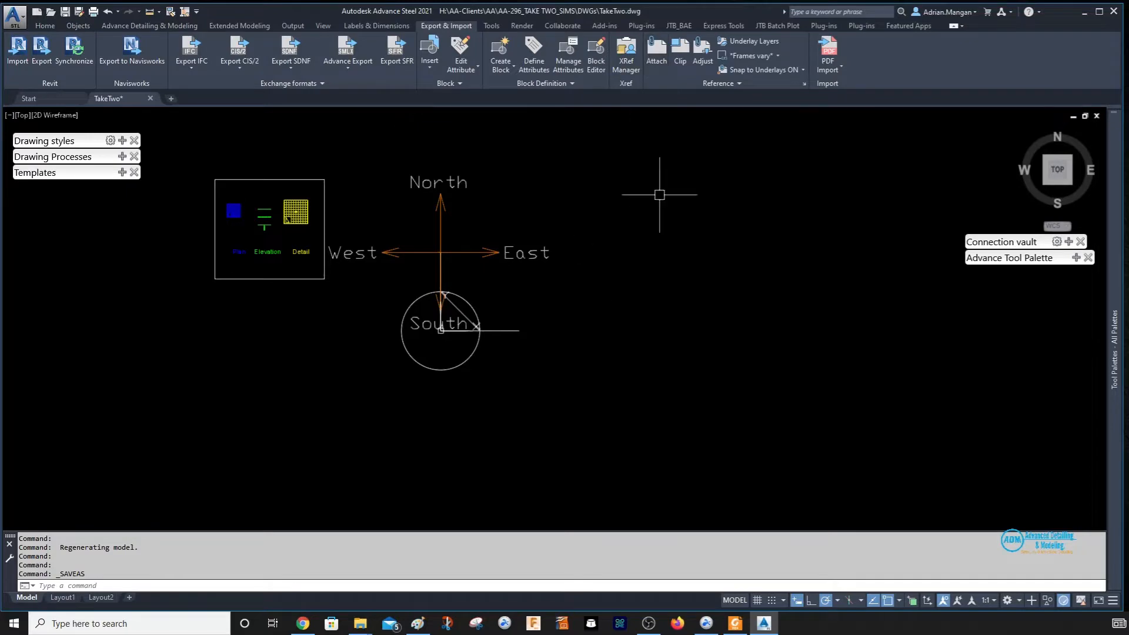
{"action": "left_click", "coordinate": [735, 624]}
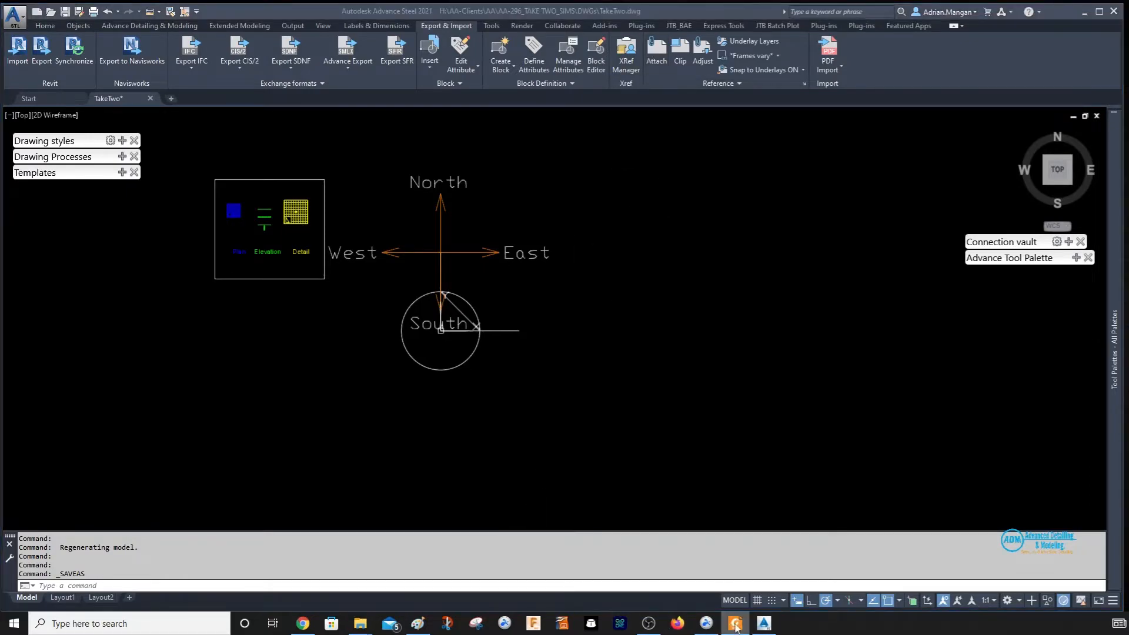
{"action": "left_click_drag", "start_coordinate": [1128, 34], "coordinate": [621, 33]}
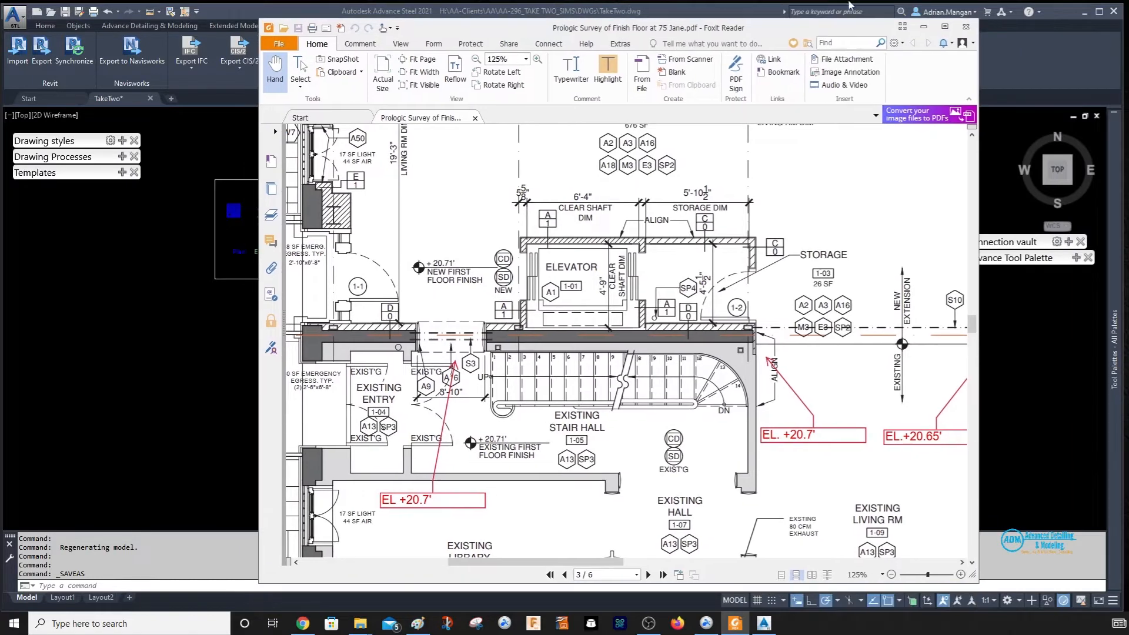
{"action": "left_click", "coordinate": [924, 27]}
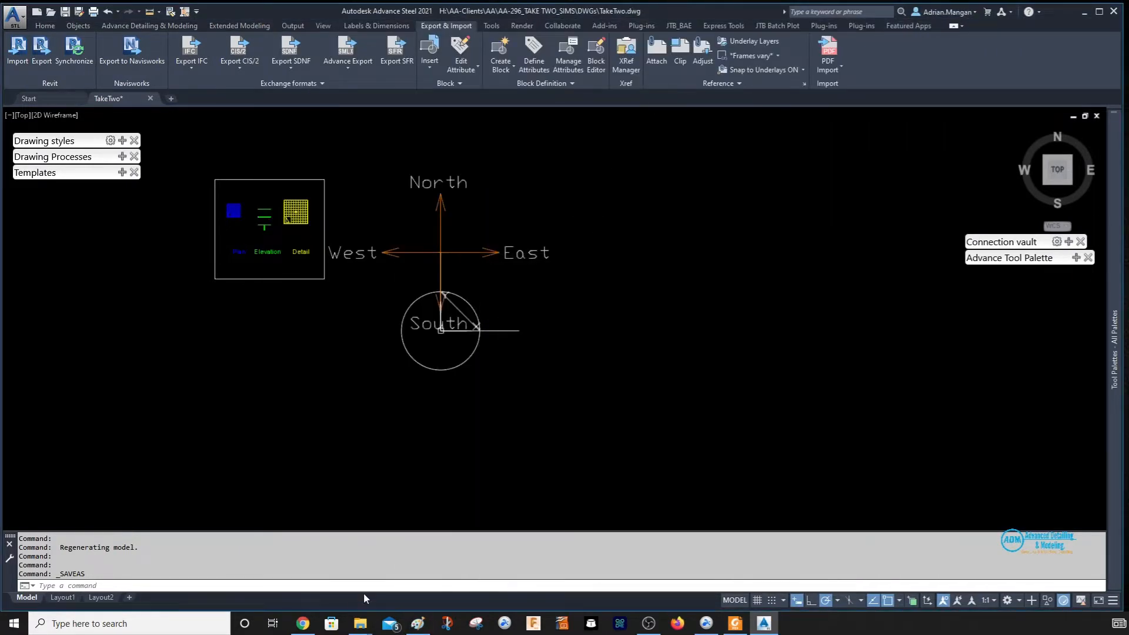
- From File Explorer, open the Take Two Brewery Rooftop Steel Engineer Plans PDF in the AA-296_TAKE TWO_SIMS project's Documents Received > Original folder
{"action": "mouse_move", "coordinate": [360, 624]}
{"action": "left_click", "coordinate": [350, 605]}
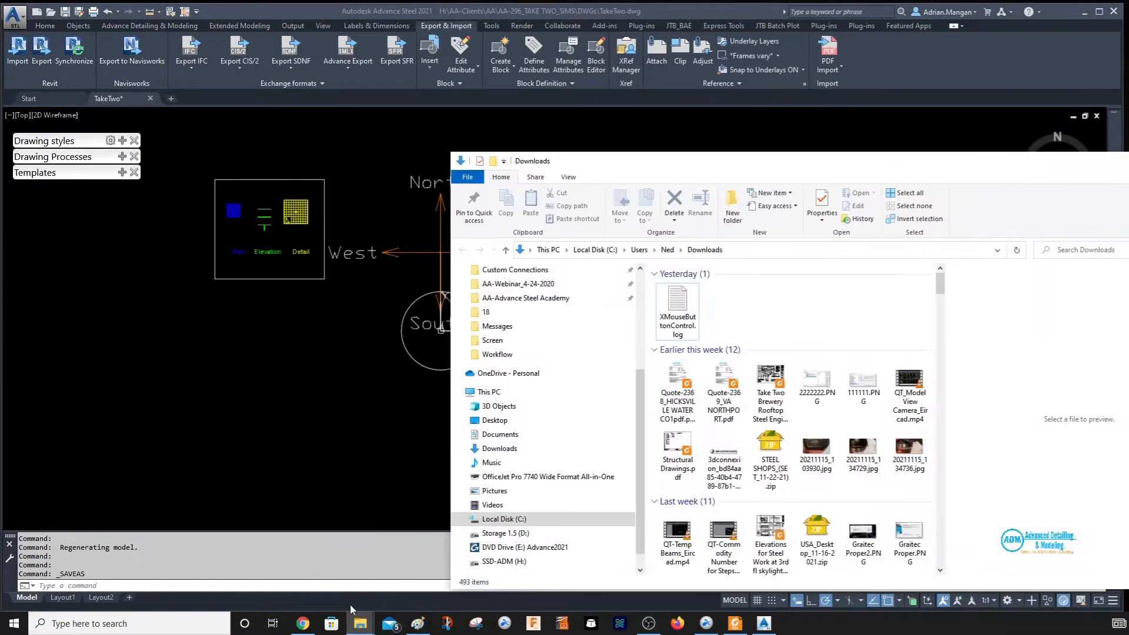
{"action": "left_click", "coordinate": [306, 575]}
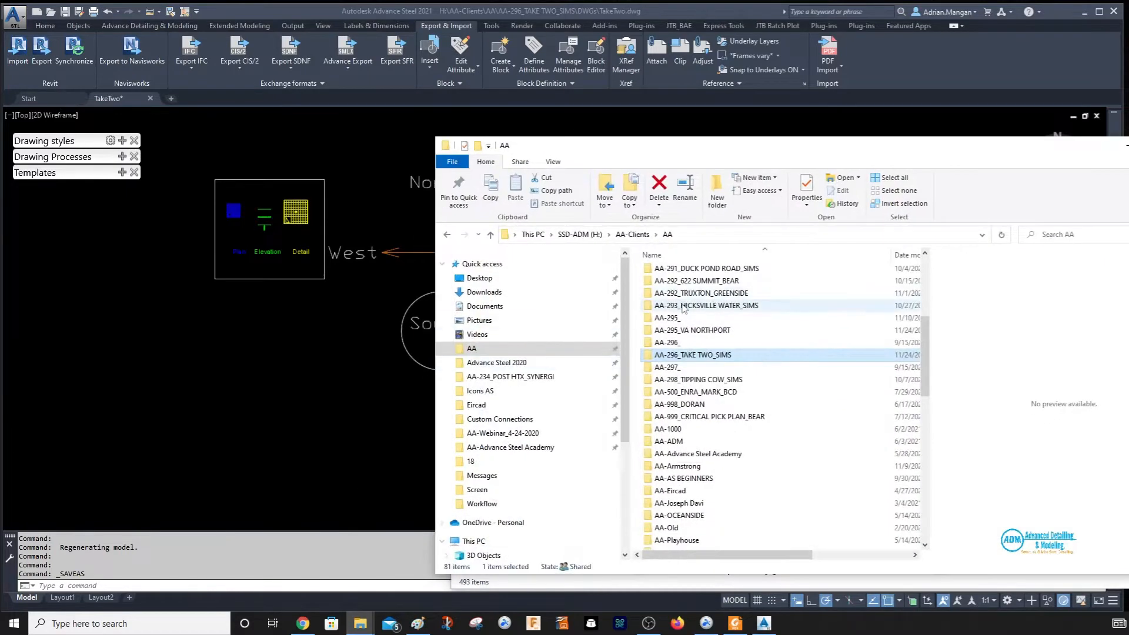
{"action": "double_click", "coordinate": [684, 355]}
{"action": "double_click", "coordinate": [683, 312]}
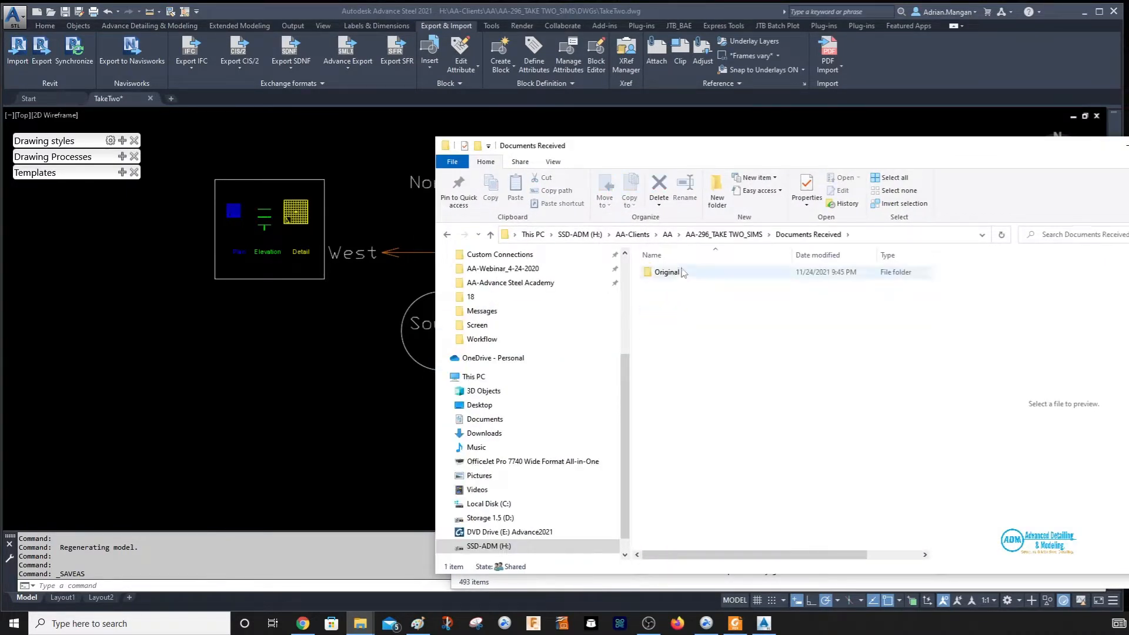
{"action": "double_click", "coordinate": [682, 272]}
{"action": "double_click", "coordinate": [680, 274]}
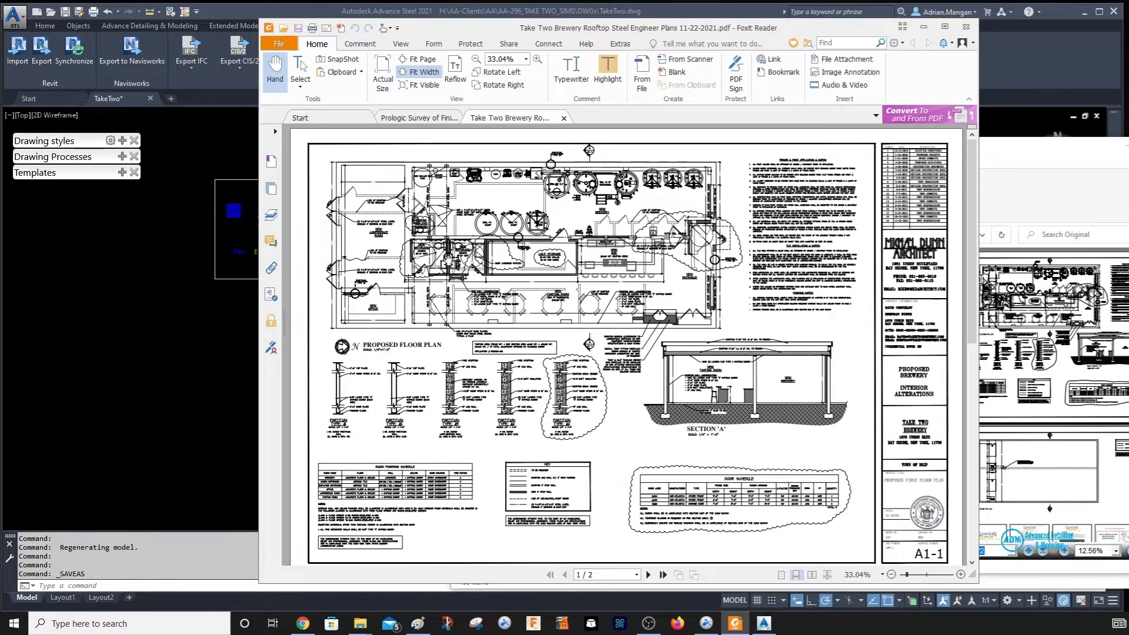
- Look through the floor plan and roof plan pages of the brewery PDF, and put the reader and project folder windows away
{"action": "scroll", "coordinate": [675, 330], "scroll_direction": "down", "scroll_amount": 5}
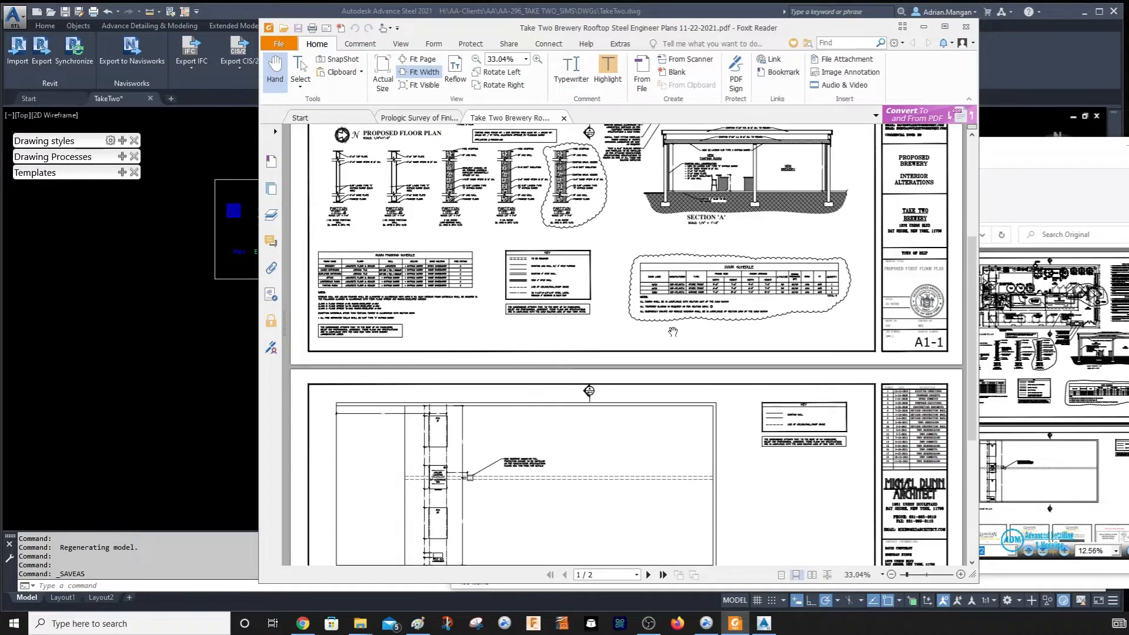
{"action": "scroll", "coordinate": [661, 331], "scroll_direction": "up", "scroll_amount": 3}
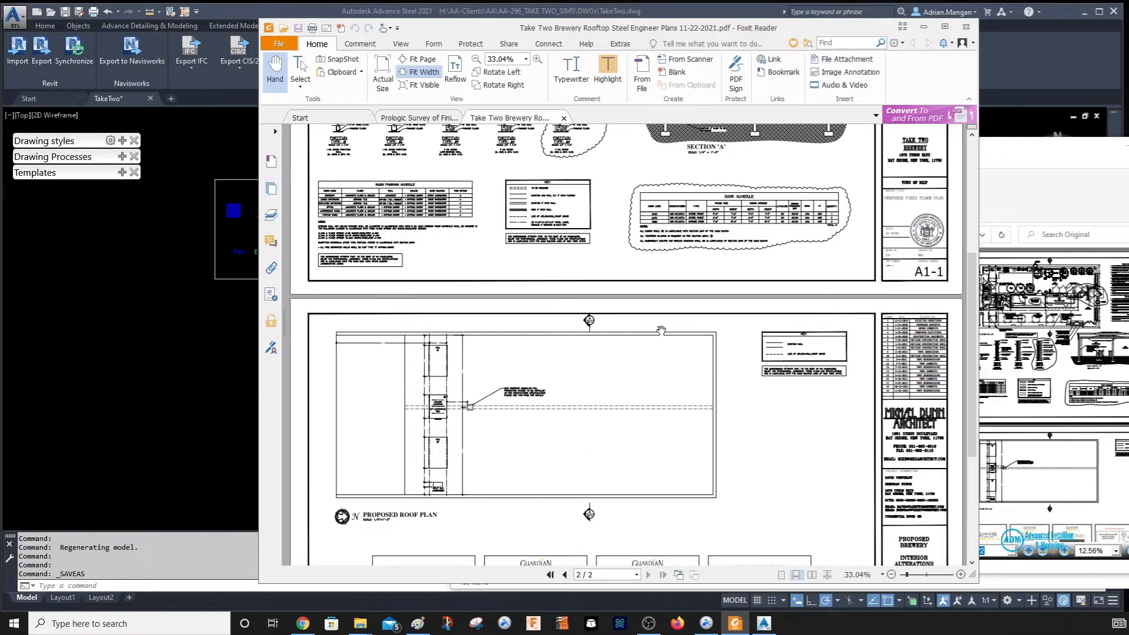
{"action": "left_click", "coordinate": [927, 26]}
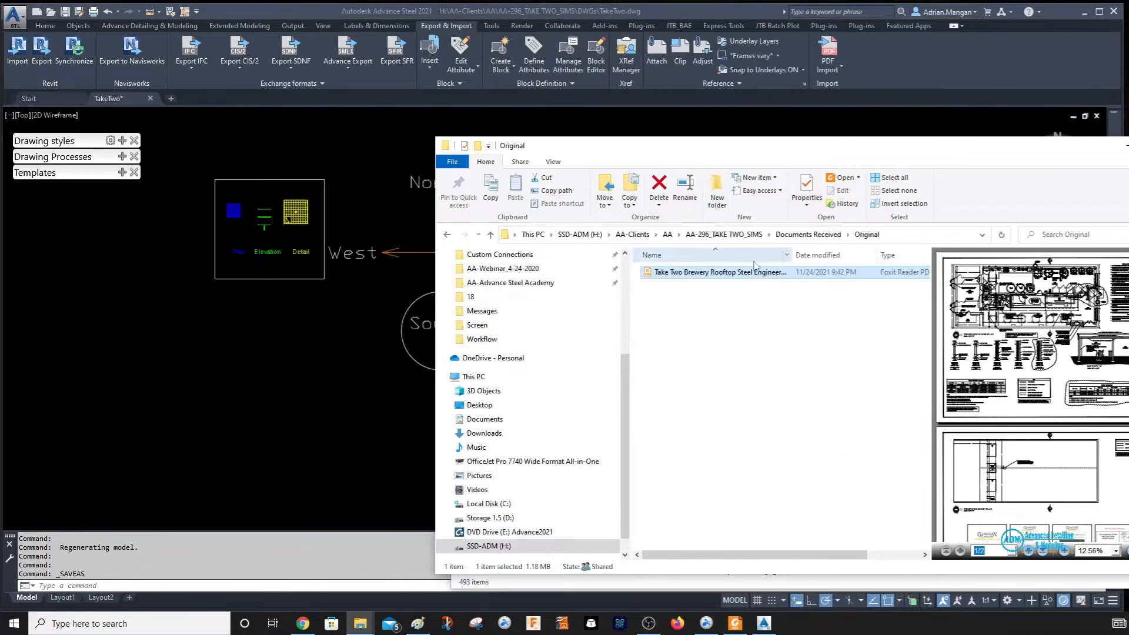
{"action": "left_click", "coordinate": [1125, 146]}
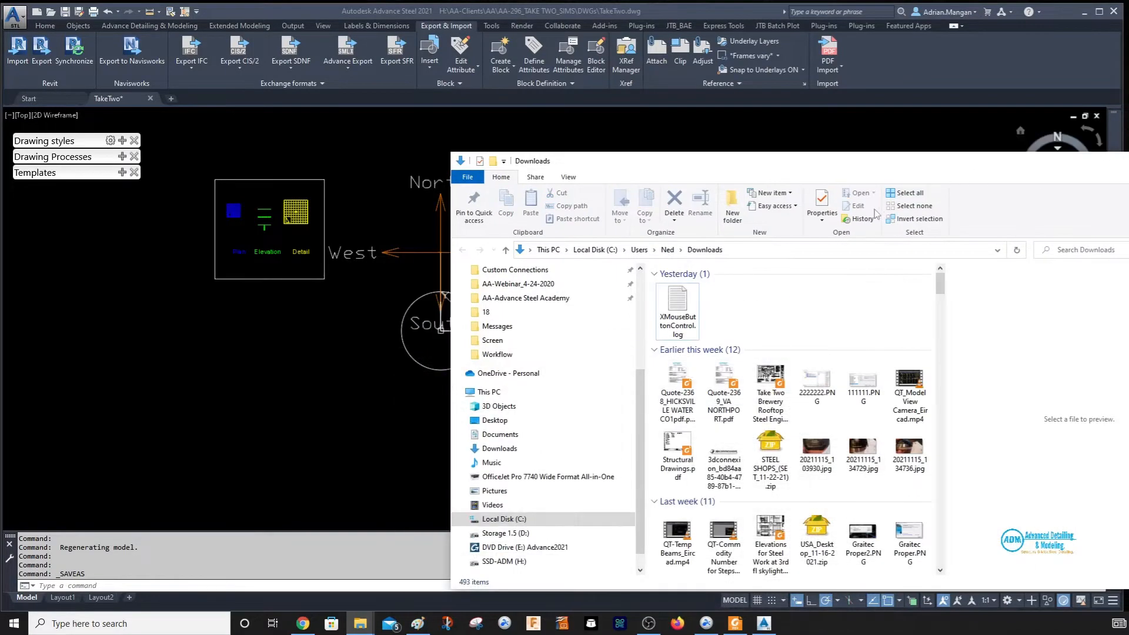
- Return to Advance Steel and choose the Take Two Brewery Rooftop Steel Engineer Plans PDF as the reference file to attach
{"action": "left_click", "coordinate": [649, 16]}
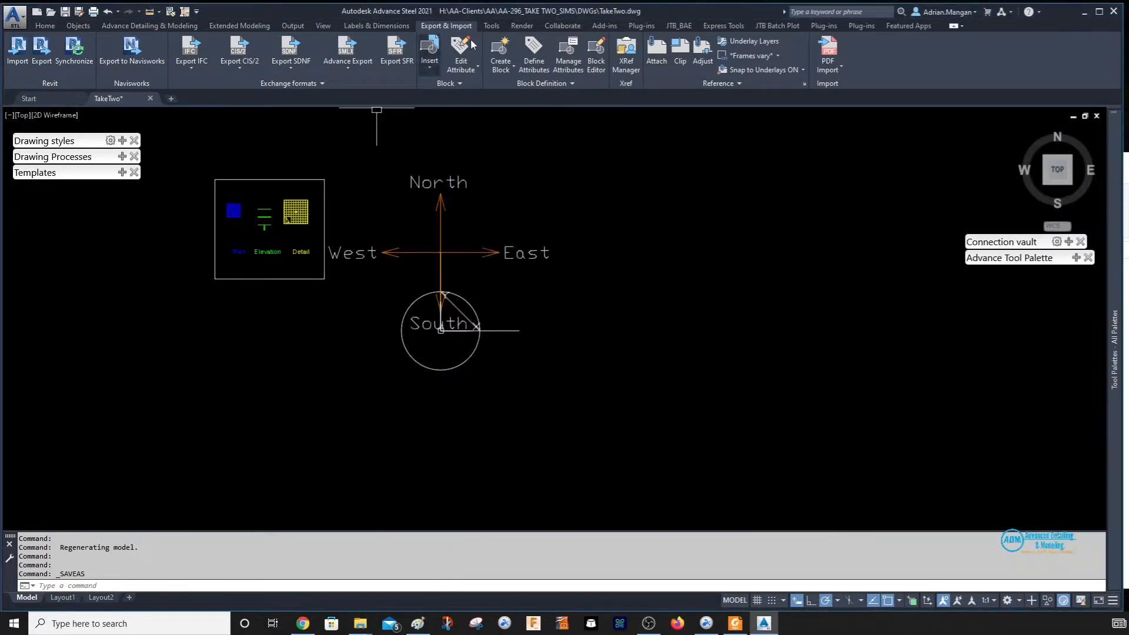
{"action": "left_click", "coordinate": [647, 59]}
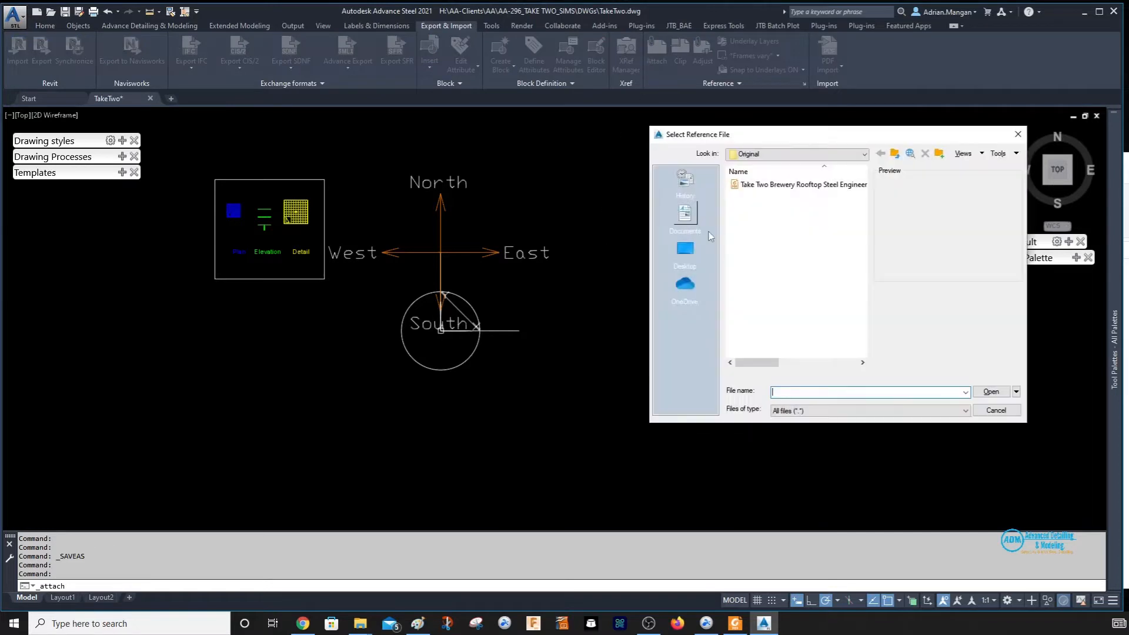
{"action": "left_click", "coordinate": [793, 184]}
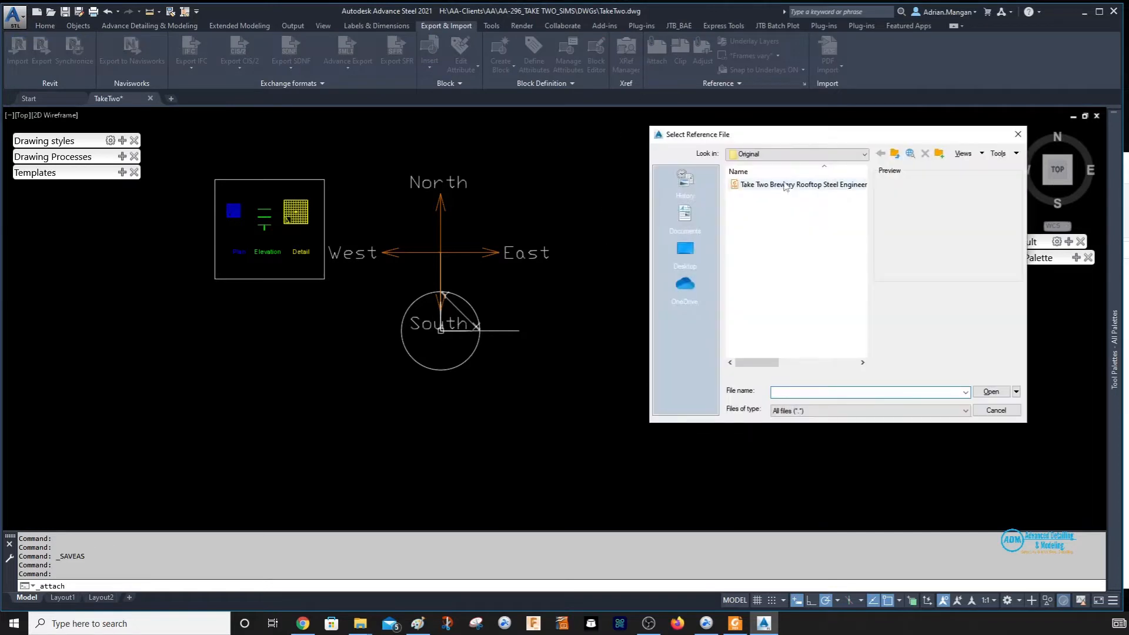
{"action": "left_click", "coordinate": [991, 393]}
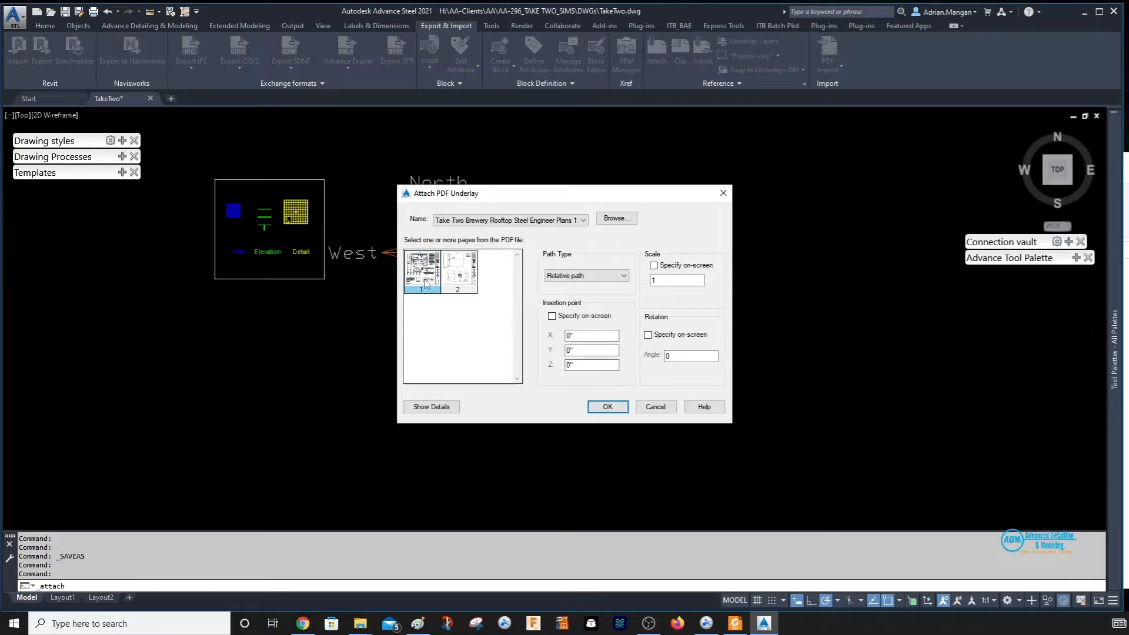
- Switch to Foxit Reader, check the scale note under the Proposed Floor Plan title in the brewery PDF, and return to Advance Steel
{"action": "left_click", "coordinate": [735, 624]}
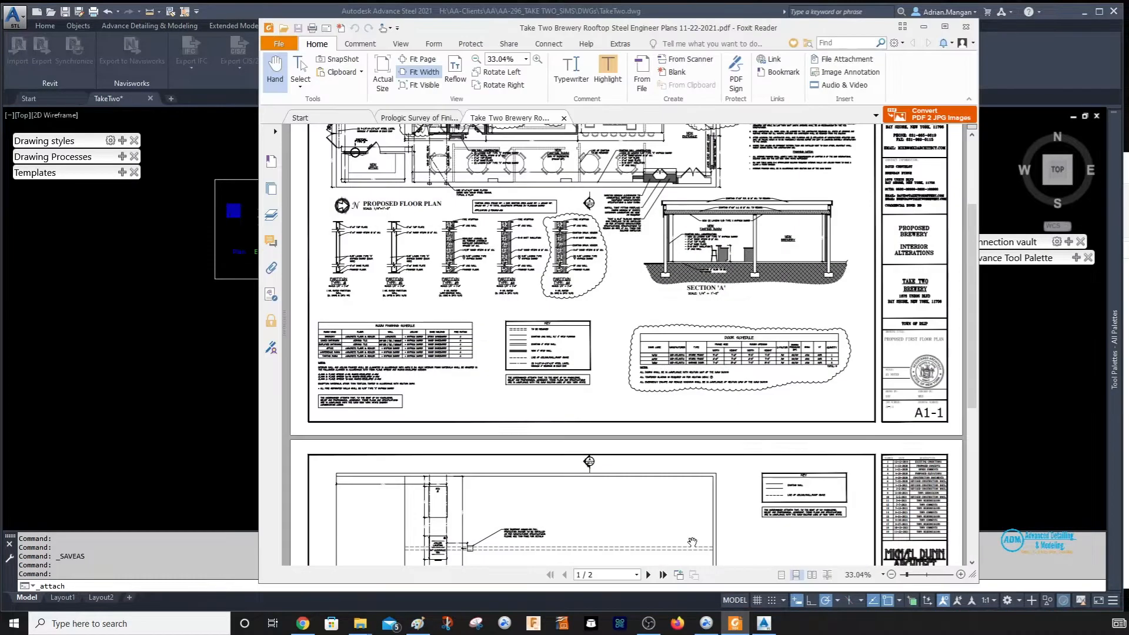
{"action": "scroll", "coordinate": [707, 386], "scroll_direction": "up", "scroll_amount": 3}
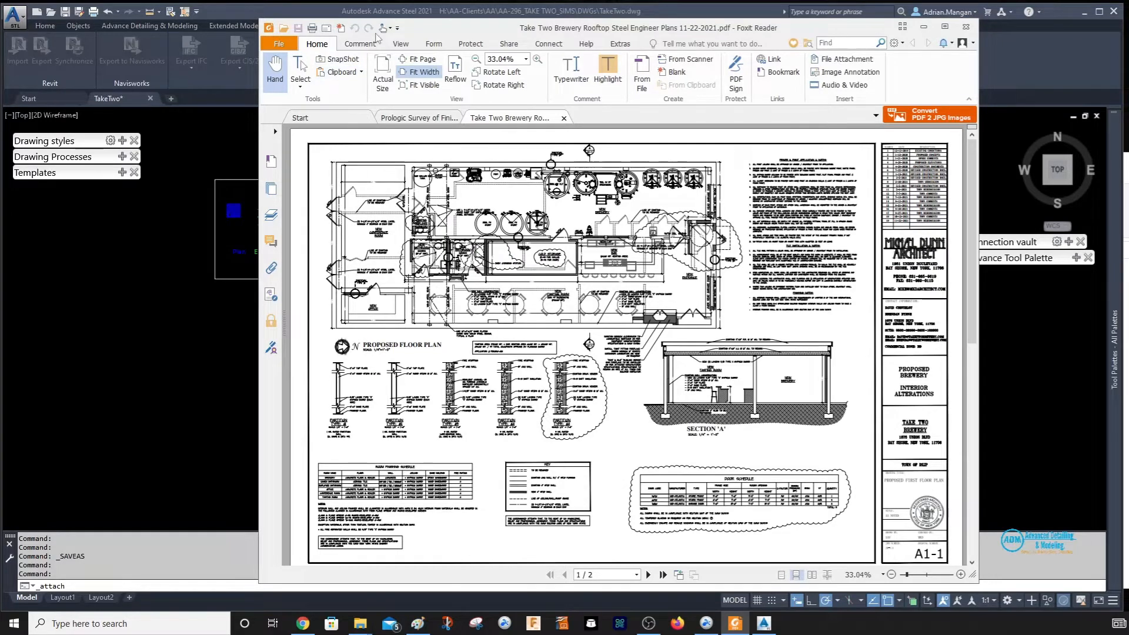
{"action": "left_click", "coordinate": [537, 61]}
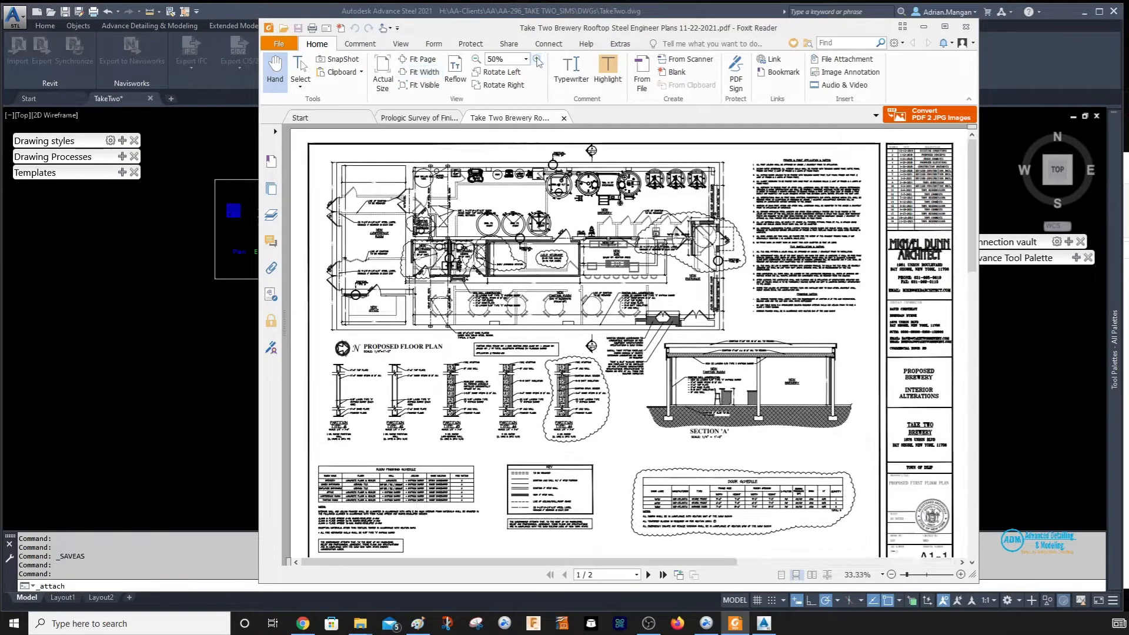
{"action": "left_click", "coordinate": [537, 61]}
{"action": "left_click", "coordinate": [537, 60]}
{"action": "left_click", "coordinate": [537, 60]}
{"action": "left_click", "coordinate": [538, 60]}
{"action": "scroll", "coordinate": [533, 226], "scroll_direction": "down", "scroll_amount": 3}
{"action": "scroll", "coordinate": [534, 304], "scroll_direction": "down", "scroll_amount": 1}
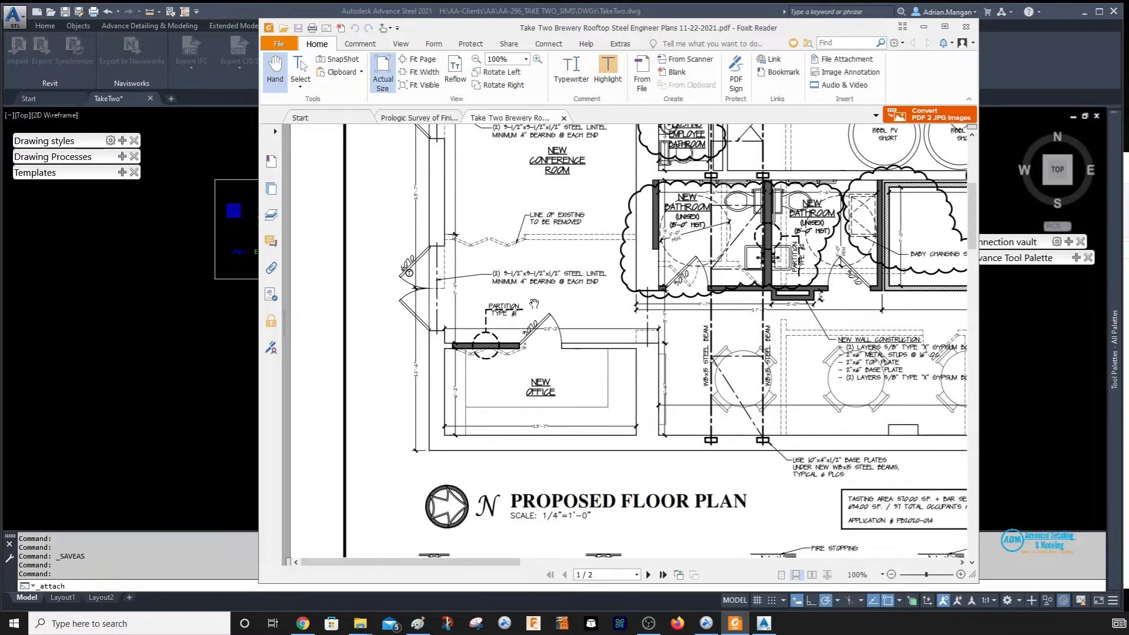
{"action": "scroll", "coordinate": [503, 451], "scroll_direction": "down", "scroll_amount": 2}
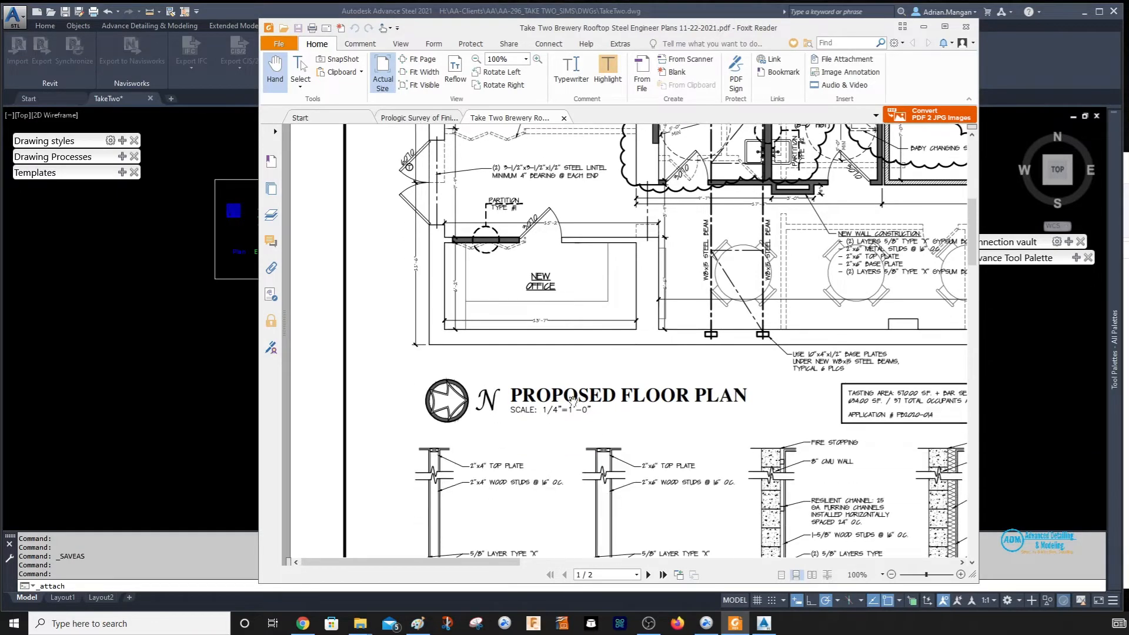
{"action": "left_click", "coordinate": [924, 27]}
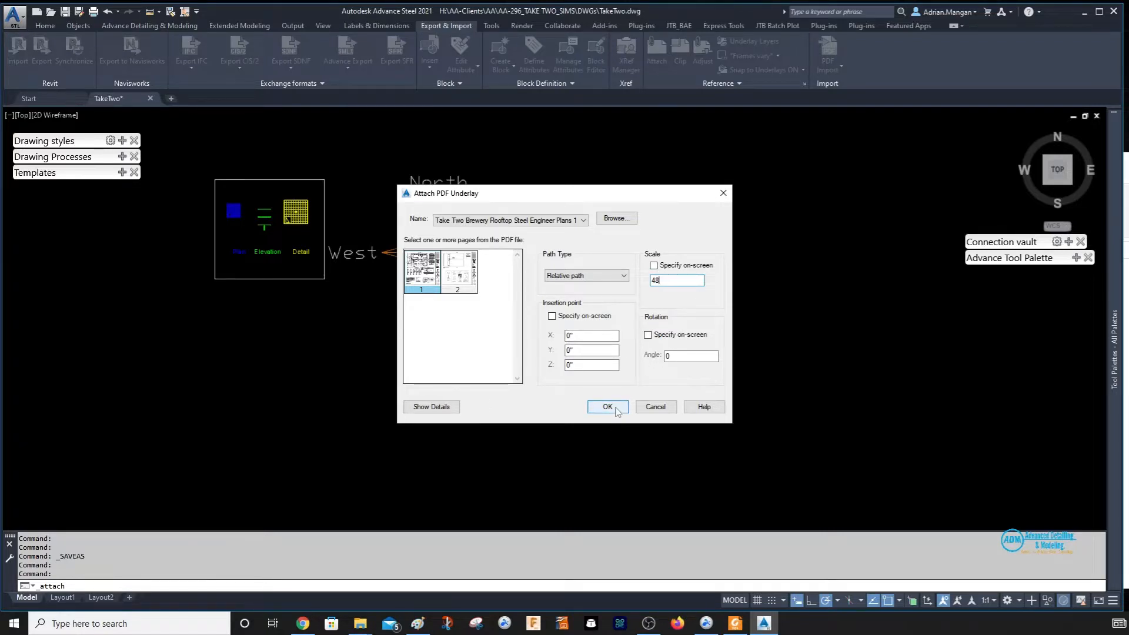
- Attach page 1 of the brewery PDF as an underlay at insertion point 0,0,0 with a scale of 48
{"action": "left_click", "coordinate": [615, 410]}
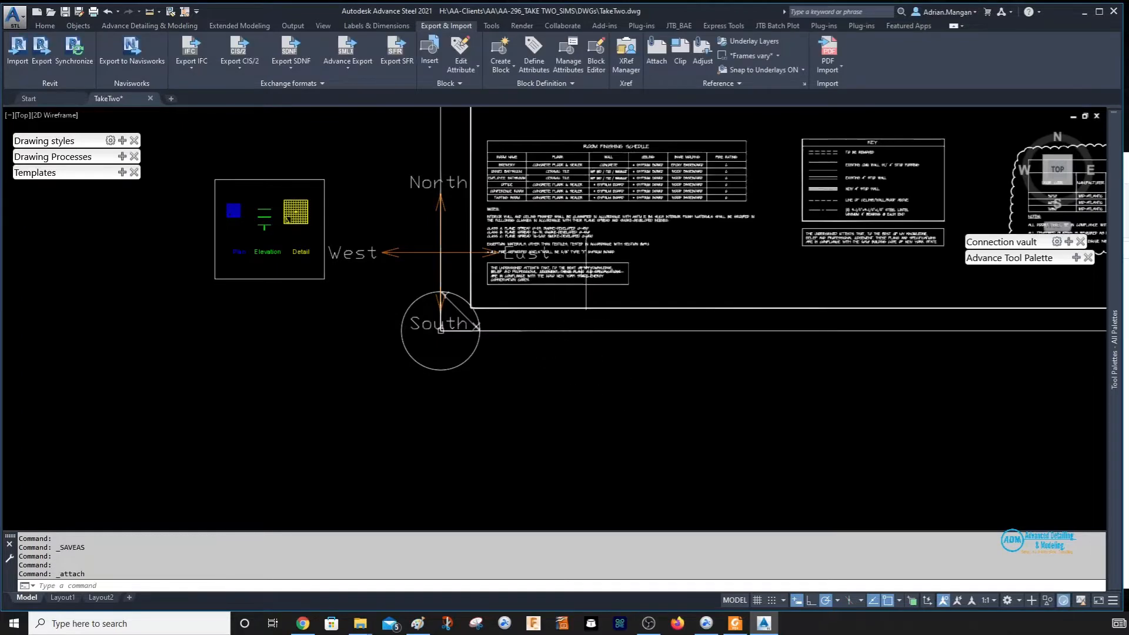
{"action": "scroll", "coordinate": [587, 271], "scroll_direction": "down", "scroll_amount": 5}
{"action": "scroll", "coordinate": [540, 138], "scroll_direction": "up", "scroll_amount": 5}
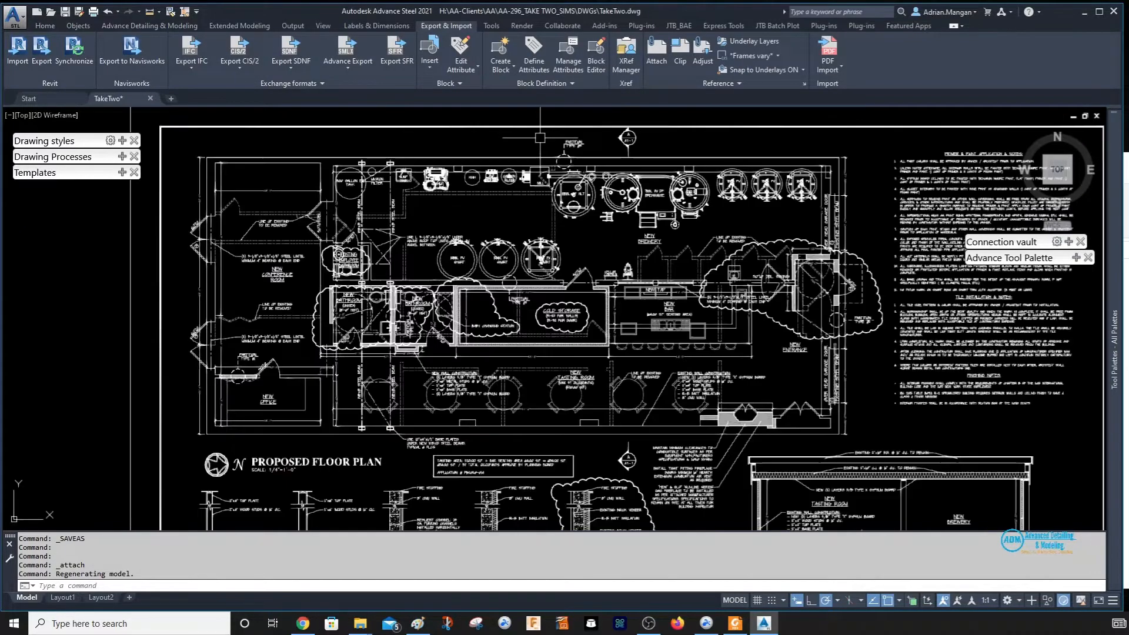
{"action": "scroll", "coordinate": [540, 138], "scroll_direction": "down", "scroll_amount": 5}
{"action": "scroll", "coordinate": [706, 135], "scroll_direction": "up", "scroll_amount": 1}
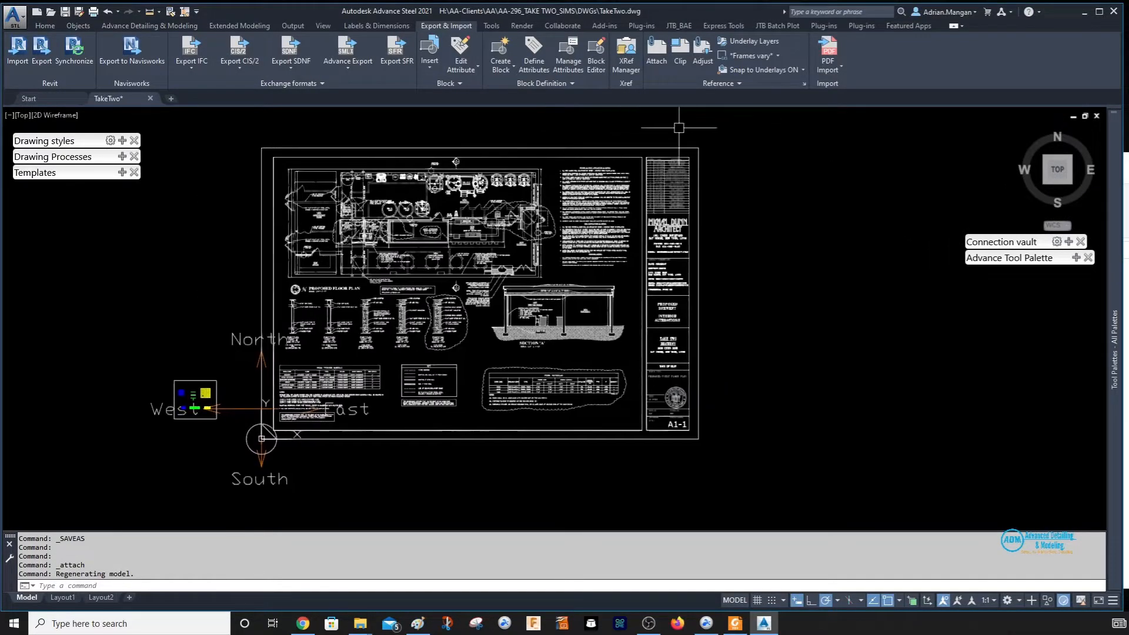
- Move the attached PDF underlay to the PDF layer and deselect it
{"action": "left_click", "coordinate": [625, 152]}
{"action": "left_click", "coordinate": [45, 26]}
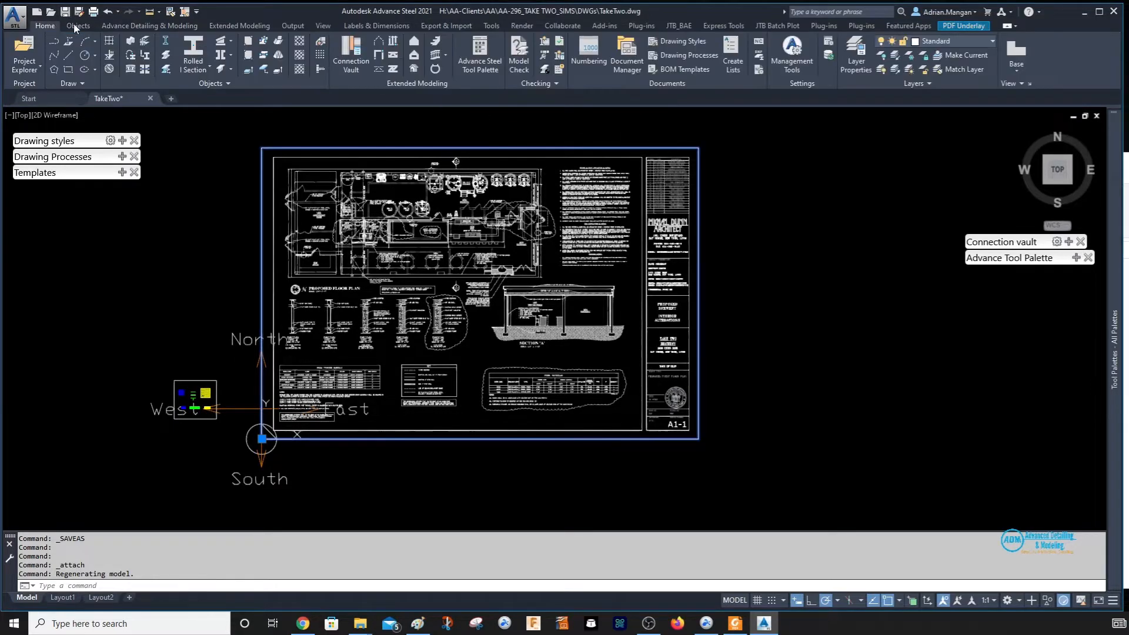
{"action": "left_click", "coordinate": [980, 41]}
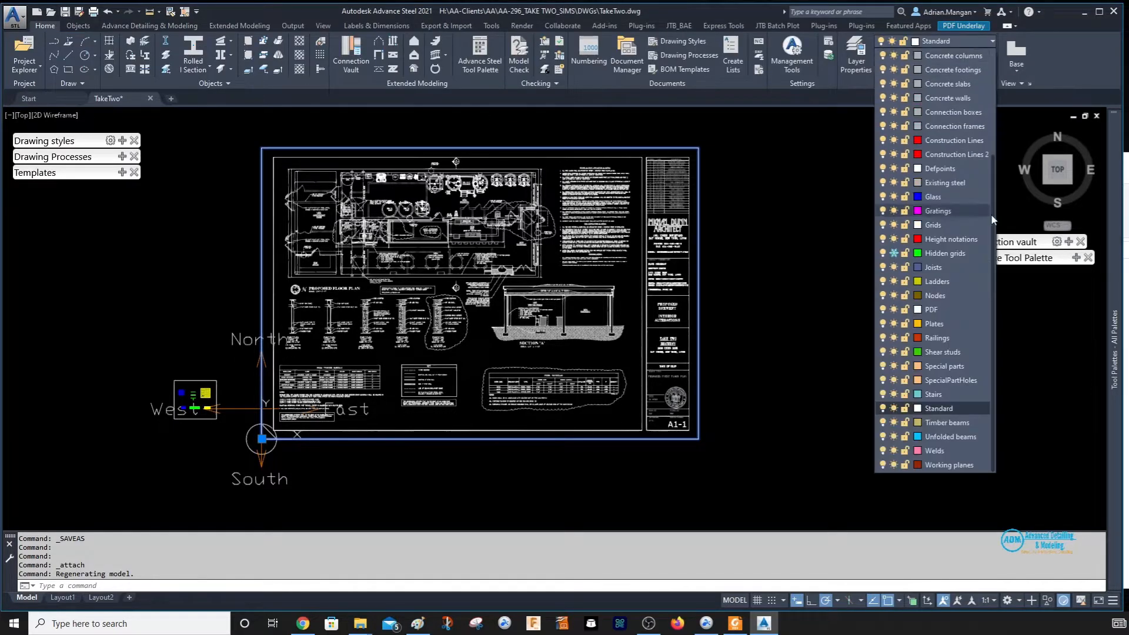
{"action": "left_click", "coordinate": [932, 310]}
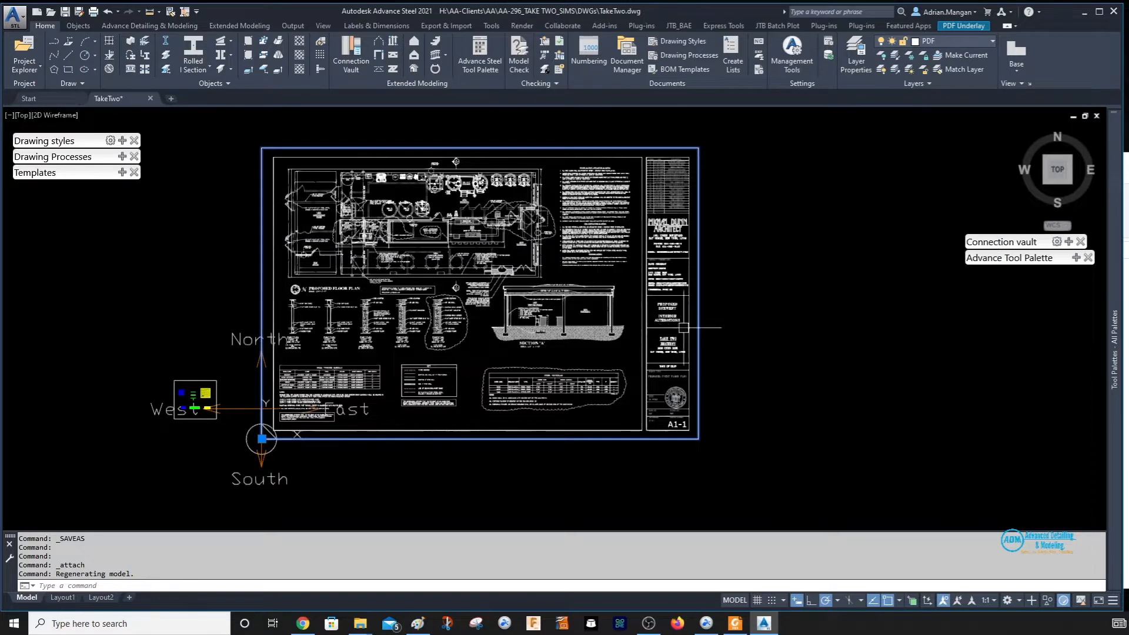
{"action": "key", "text": "Escape"}
- Move the UCS origin to the lower-right corner of the attached underlay's sheet
{"action": "left_click", "coordinate": [1076, 257]}
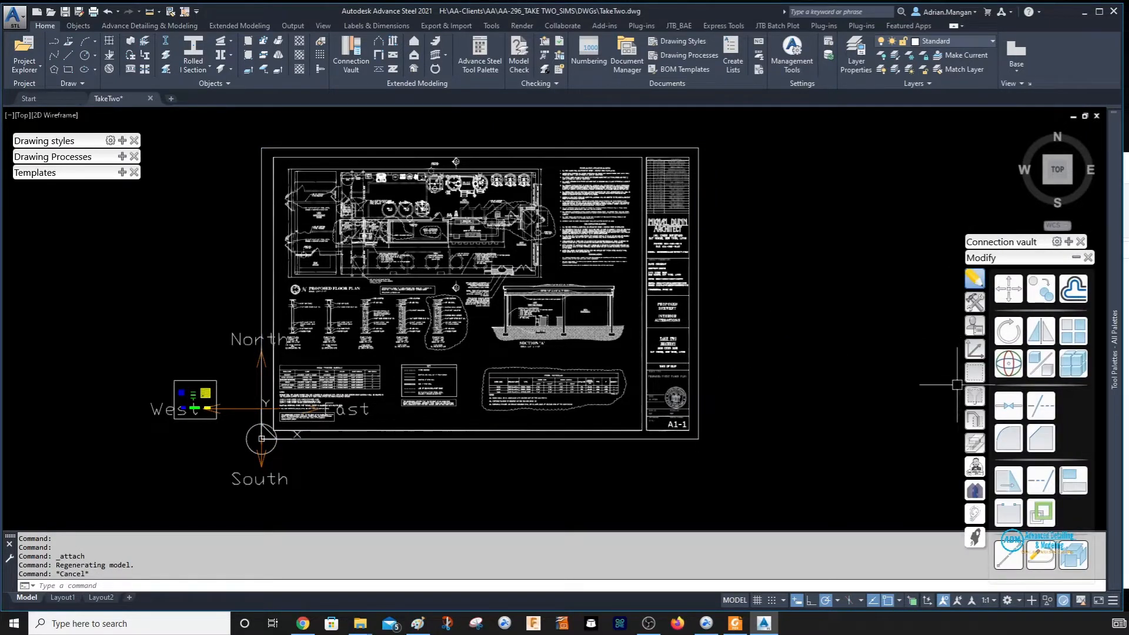
{"action": "left_click", "coordinate": [980, 352]}
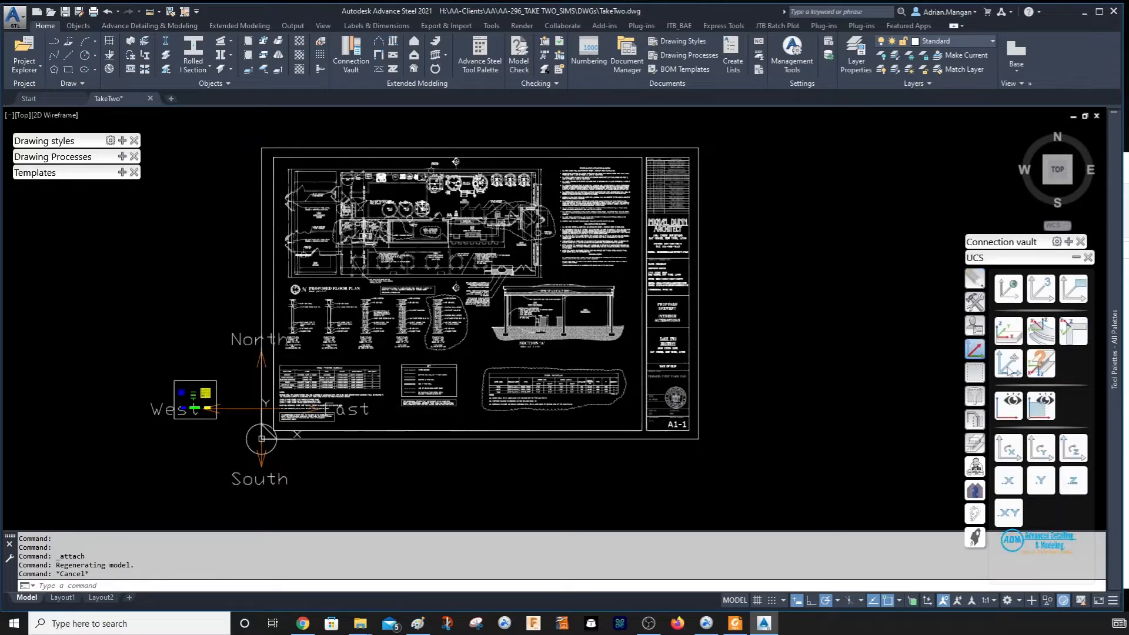
{"action": "left_click", "coordinate": [1008, 363]}
{"action": "left_click", "coordinate": [698, 438]}
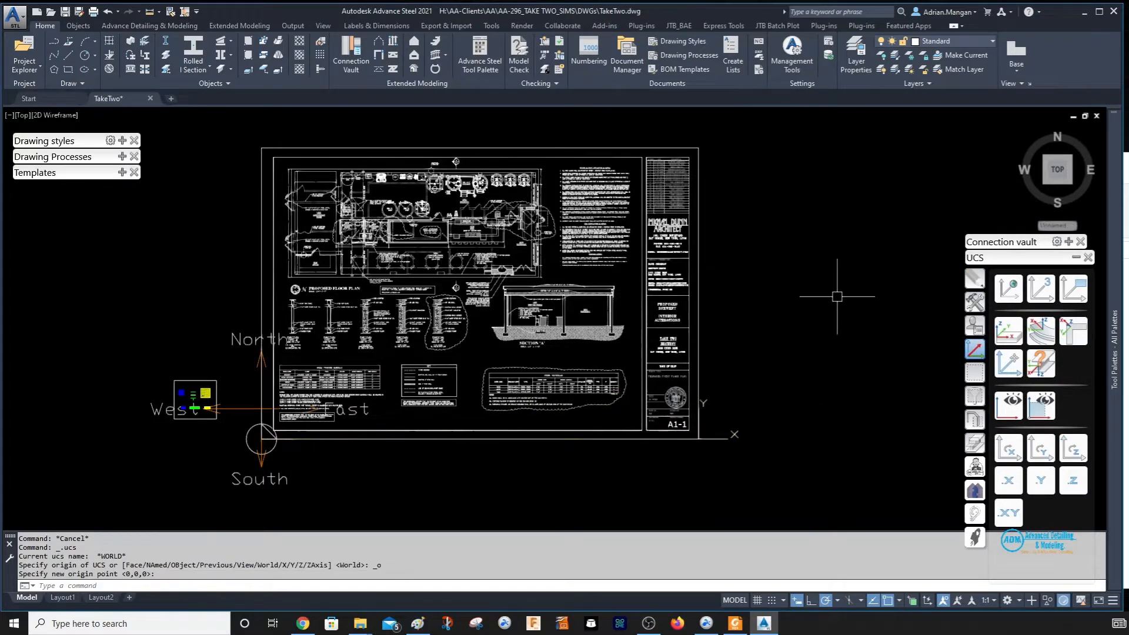
- Attach page 1 of the brewery PDF again at the new UCS origin with a scale of 1
{"action": "left_click", "coordinate": [446, 26]}
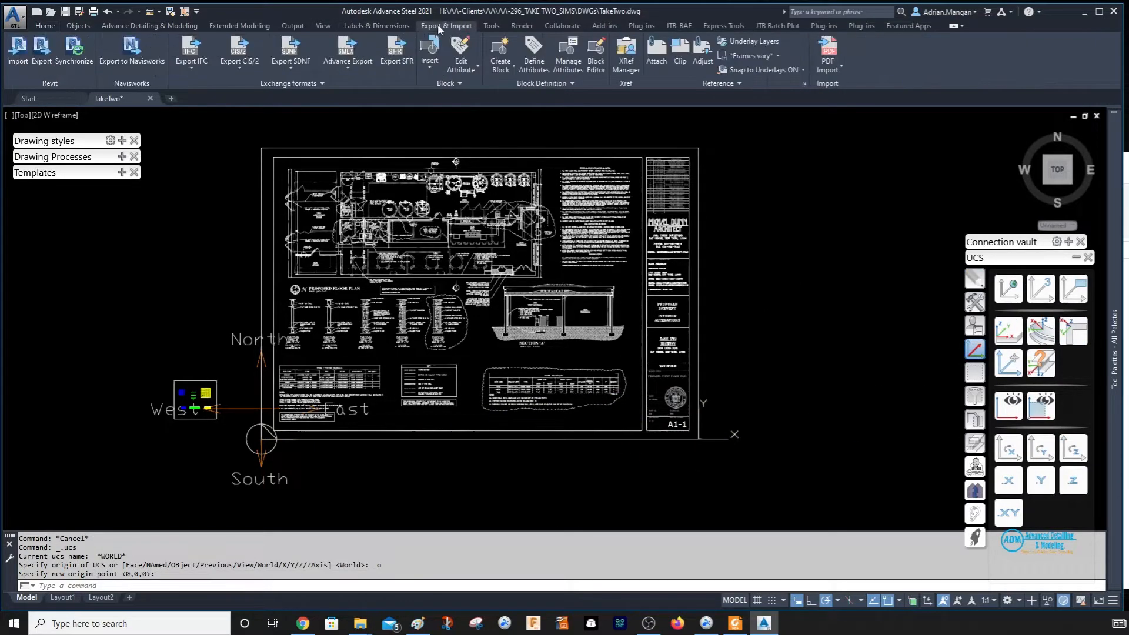
{"action": "left_click", "coordinate": [657, 50]}
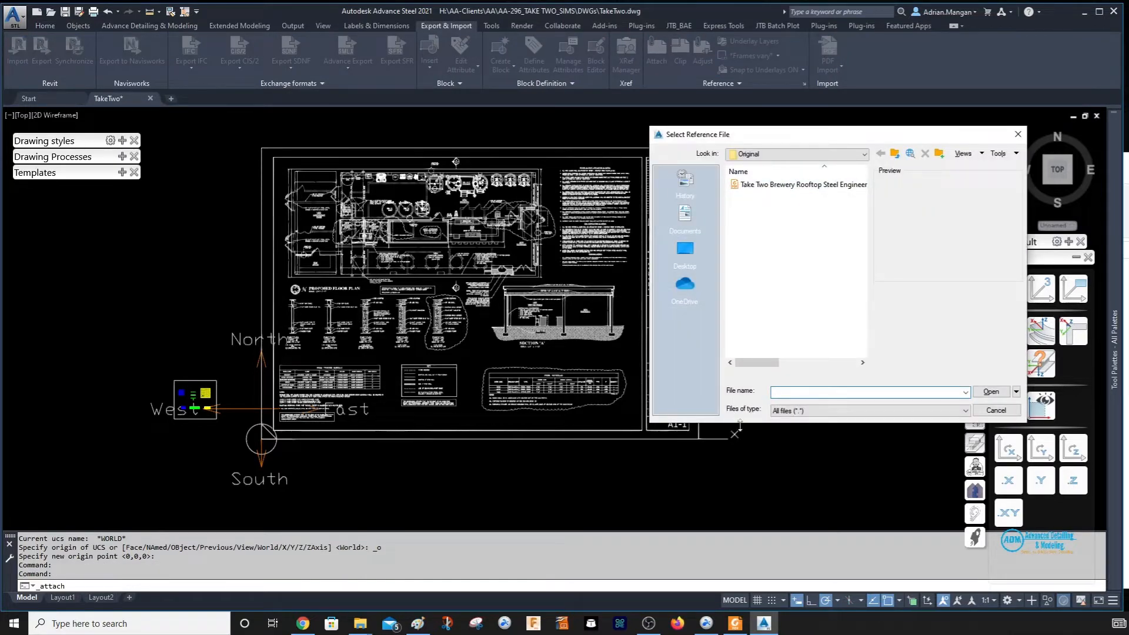
{"action": "double_click", "coordinate": [774, 184]}
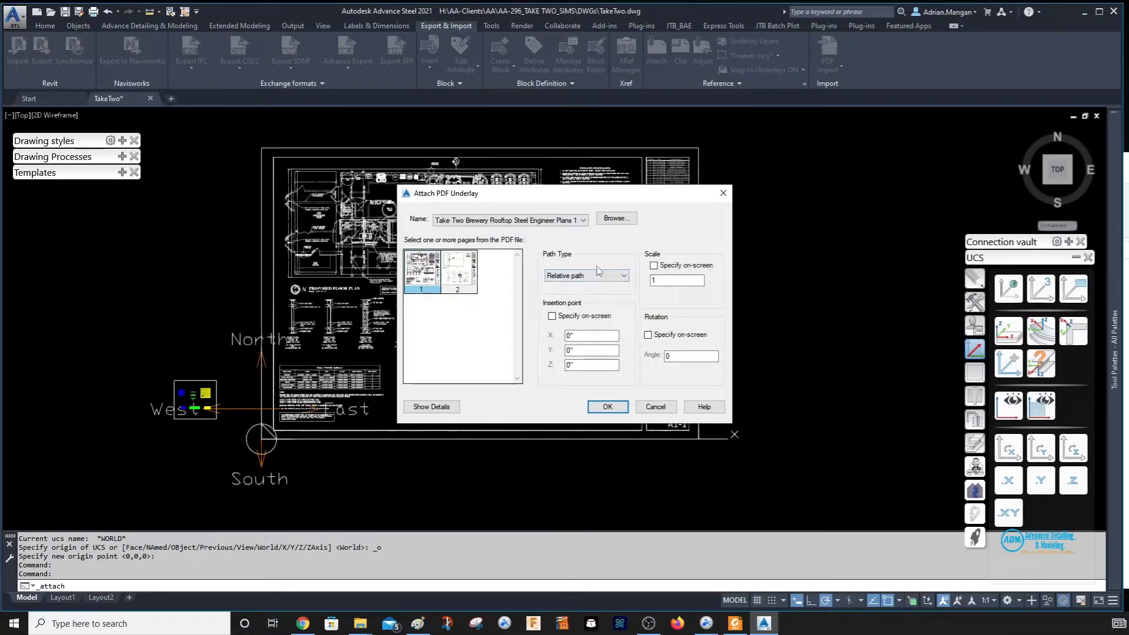
{"action": "left_click", "coordinate": [608, 406]}
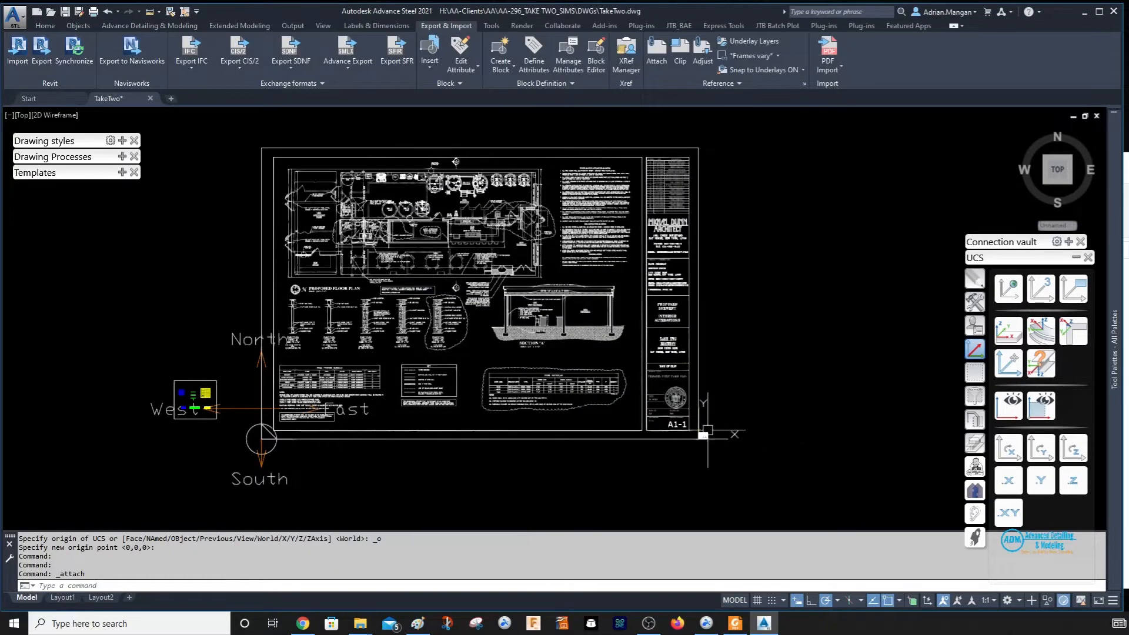
{"action": "scroll", "coordinate": [707, 431], "scroll_direction": "up", "scroll_amount": 6}
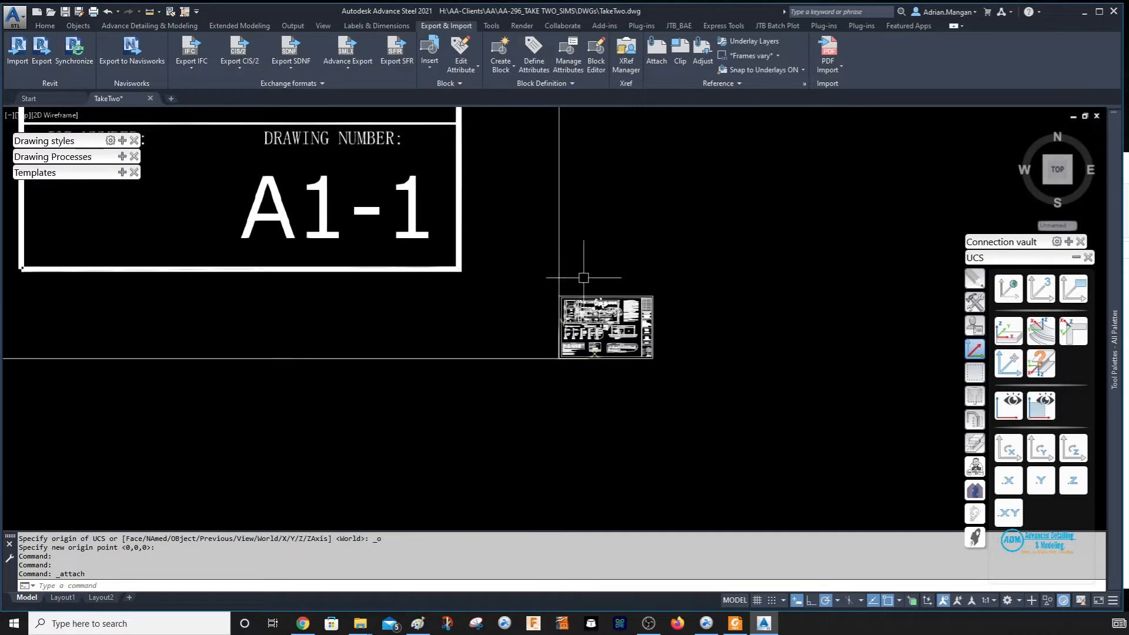
{"action": "scroll", "coordinate": [590, 332], "scroll_direction": "up", "scroll_amount": 5}
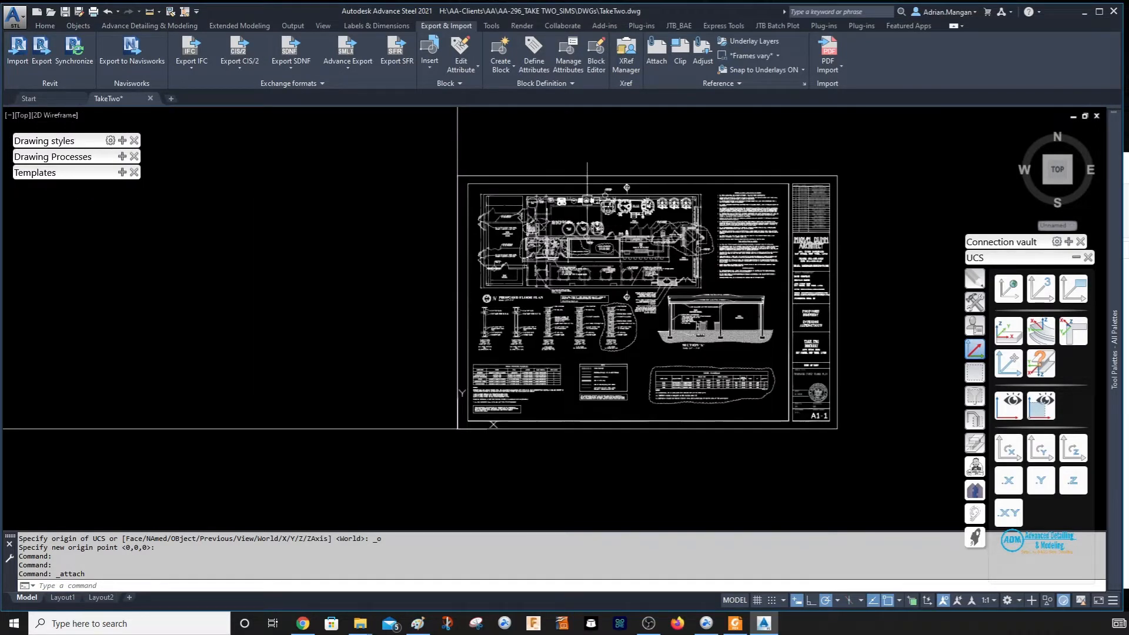
{"action": "scroll", "coordinate": [586, 195], "scroll_direction": "up", "scroll_amount": 6}
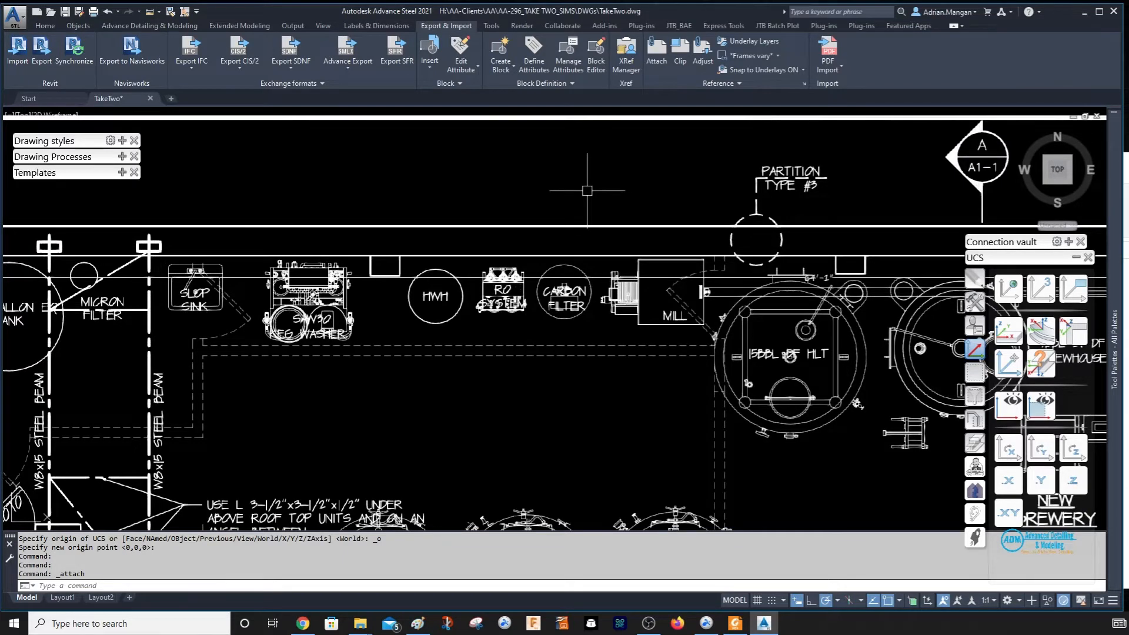
- Scale the second, small PDF underlay by a factor of 48 from its lower-left corner
{"action": "scroll", "coordinate": [587, 190], "scroll_direction": "down", "scroll_amount": 10}
{"action": "left_click", "coordinate": [597, 175]}
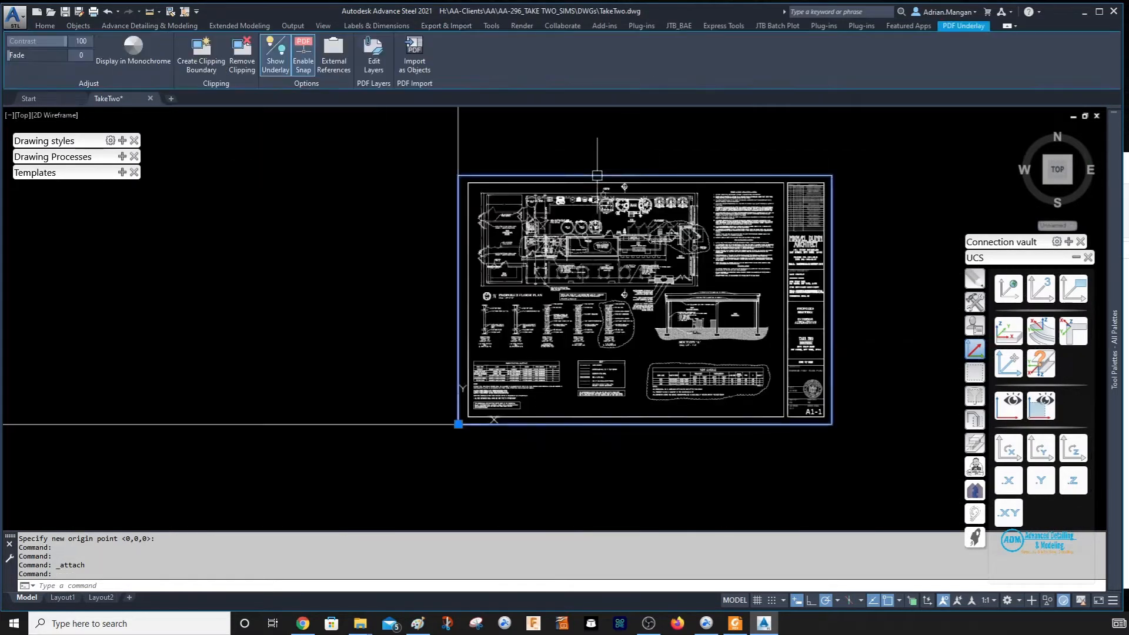
{"action": "right_click", "coordinate": [602, 153]}
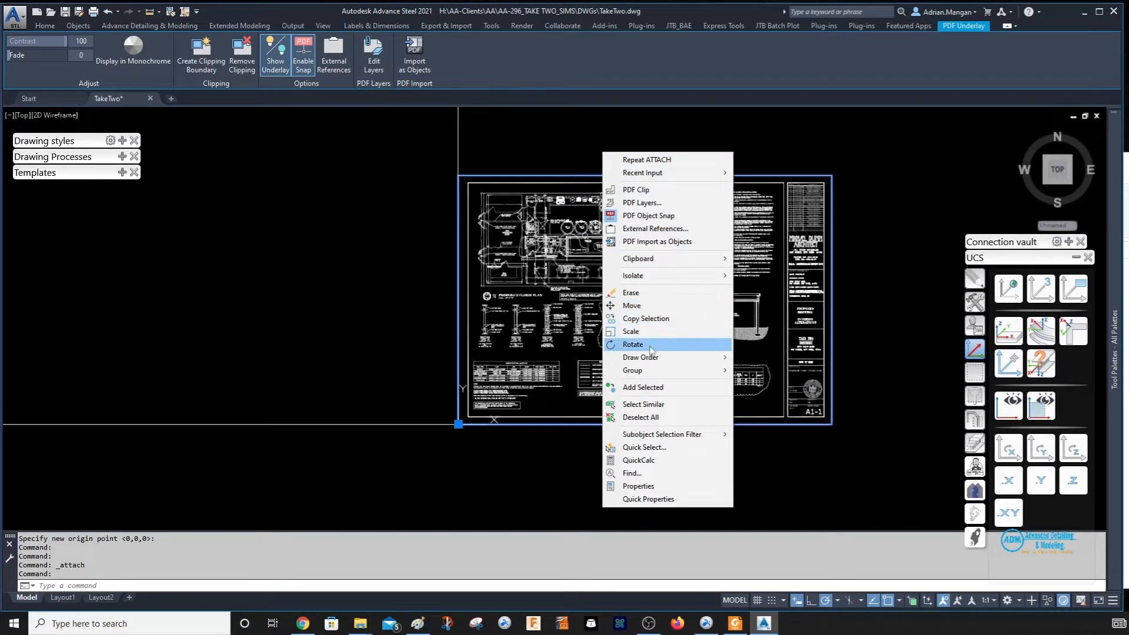
{"action": "left_click", "coordinate": [631, 331]}
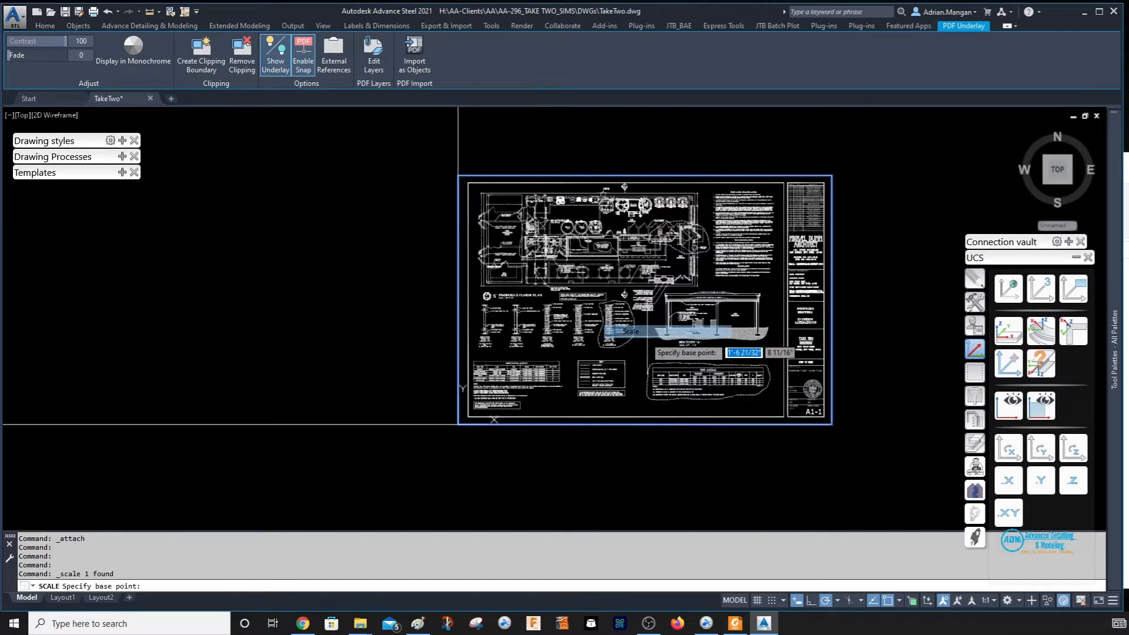
{"action": "left_click", "coordinate": [468, 417]}
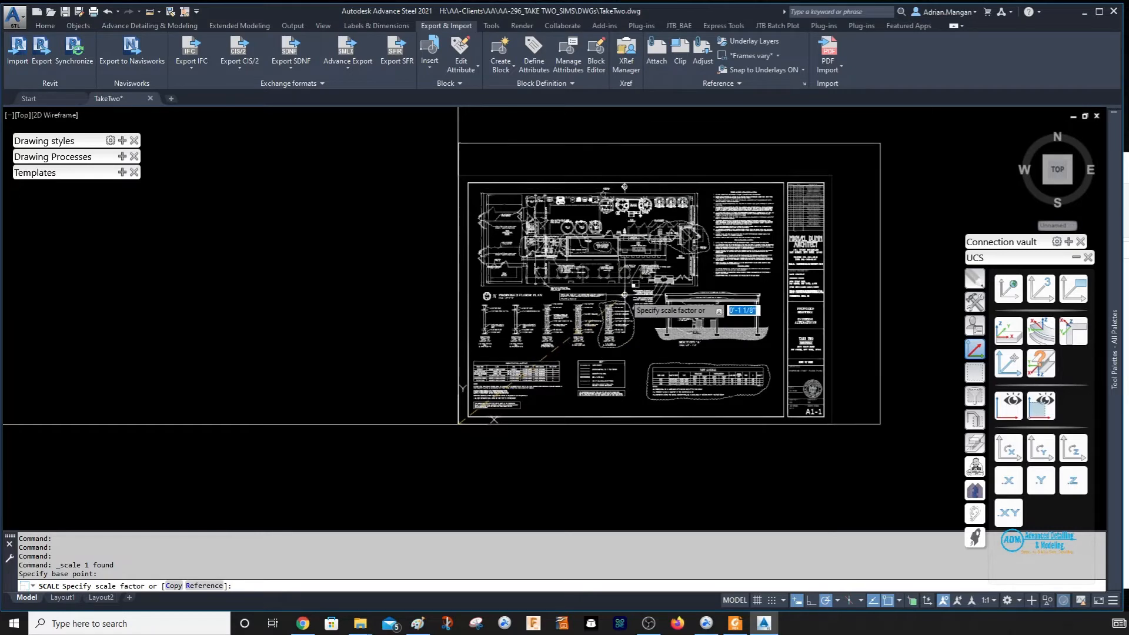
{"action": "type", "text": "48"}
{"action": "key", "text": "Return"}
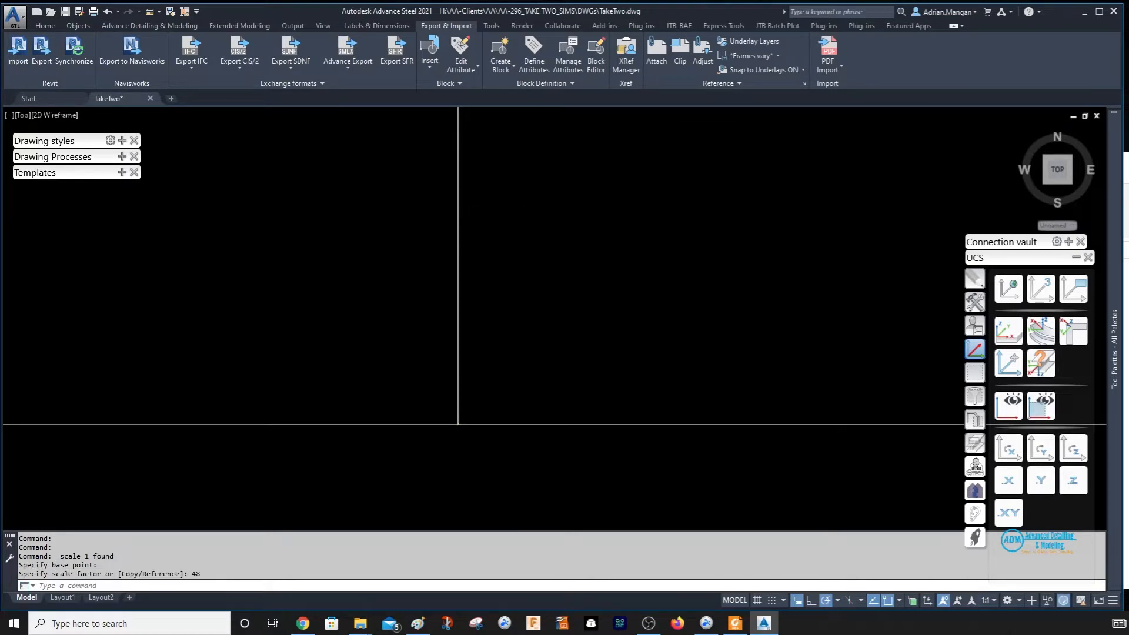
{"action": "scroll", "coordinate": [458, 423], "scroll_direction": "down", "scroll_amount": 10}
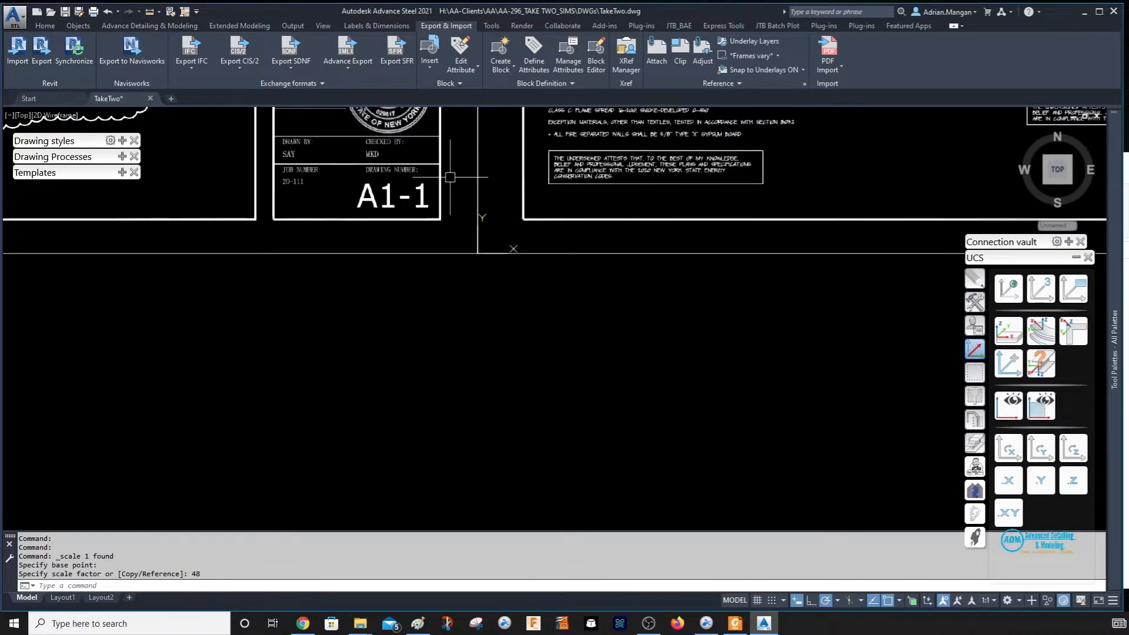
{"action": "scroll", "coordinate": [371, 294], "scroll_direction": "up", "scroll_amount": 5}
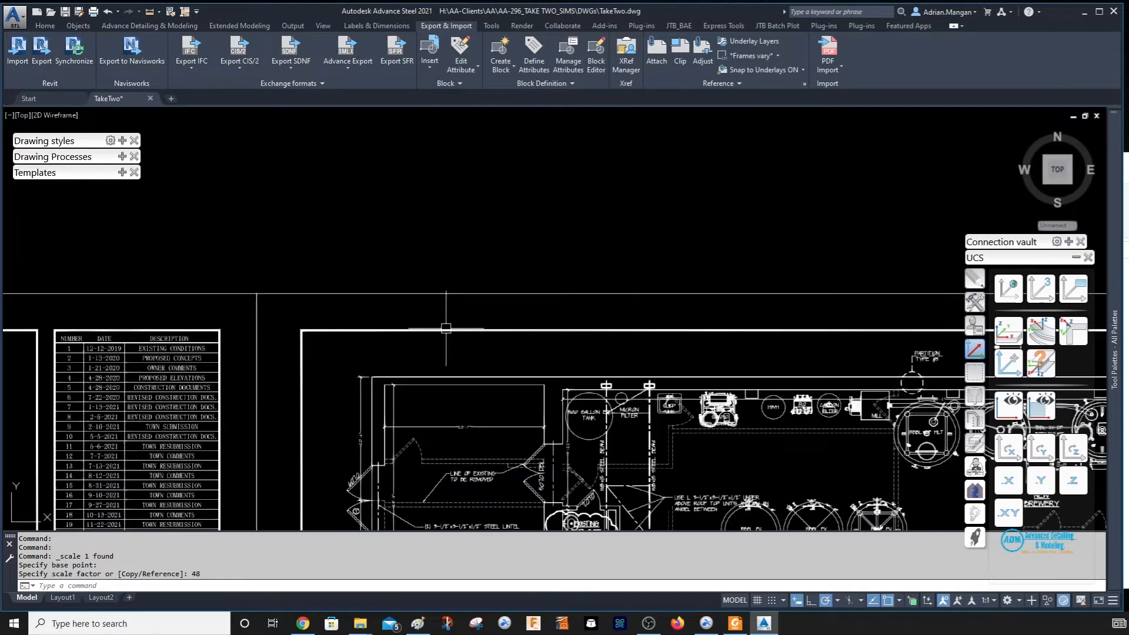
- Start a distance measurement and examine the chain of dimensions along the right exterior wall of the scaled floor plan
{"action": "left_click", "coordinate": [151, 13]}
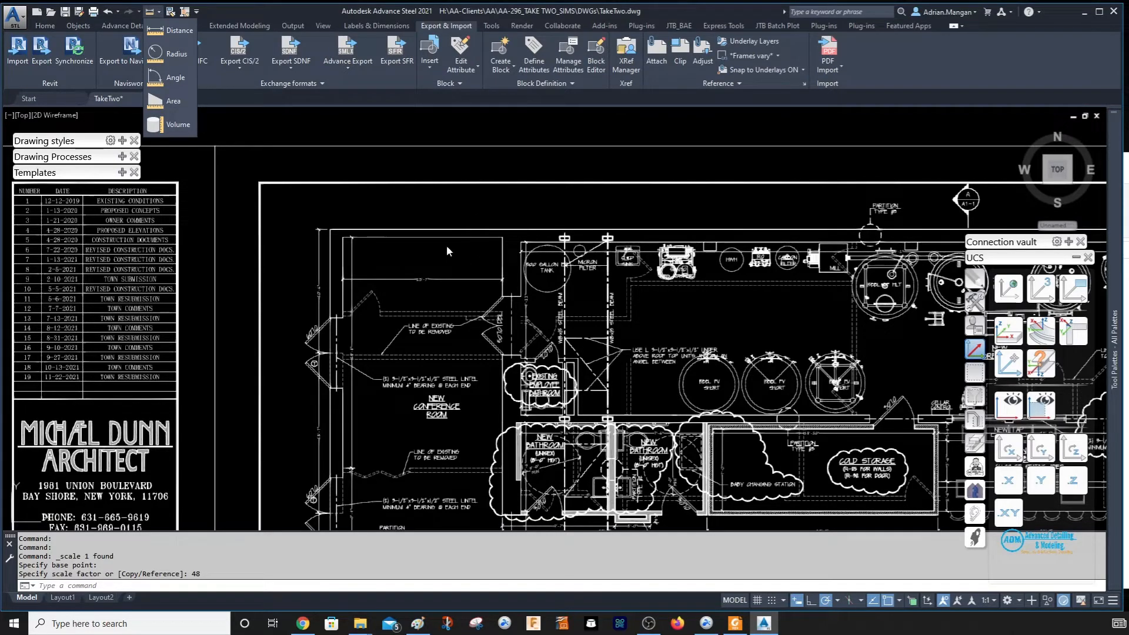
{"action": "left_click", "coordinate": [171, 31]}
{"action": "scroll", "coordinate": [635, 161], "scroll_direction": "down", "scroll_amount": 5}
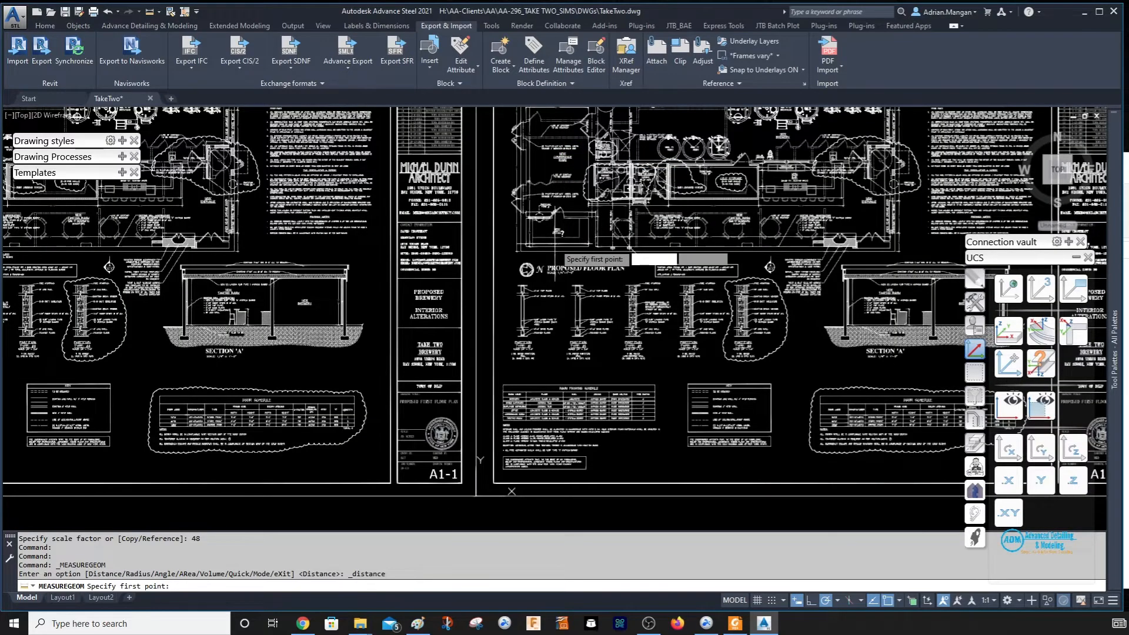
{"action": "scroll", "coordinate": [558, 250], "scroll_direction": "up", "scroll_amount": 5}
{"action": "scroll", "coordinate": [765, 253], "scroll_direction": "up", "scroll_amount": 5}
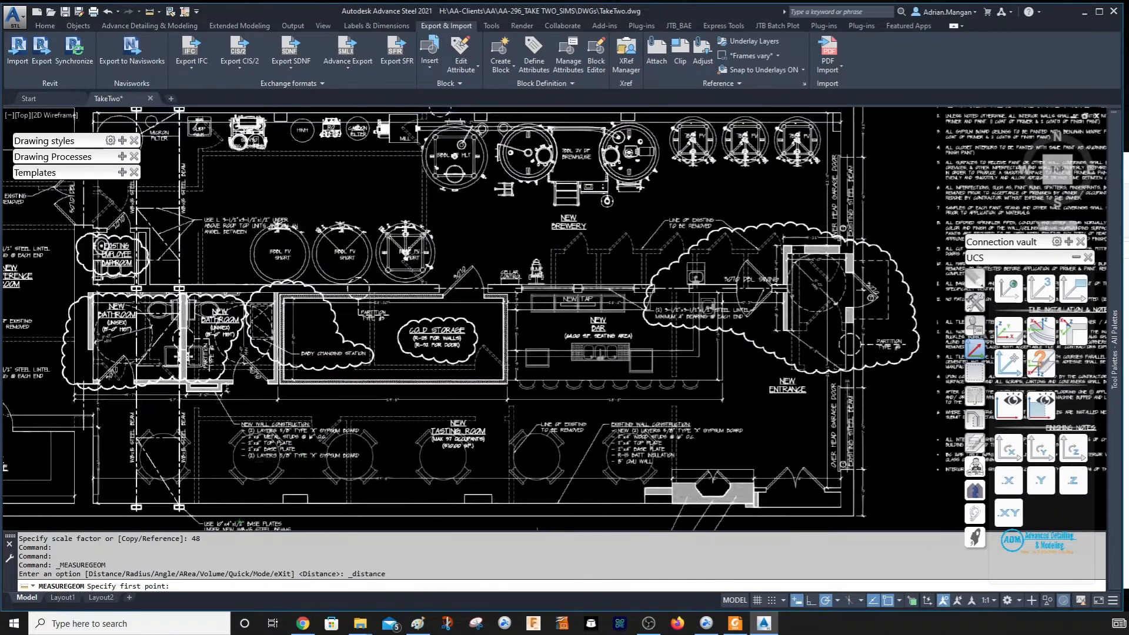
{"action": "scroll", "coordinate": [870, 488], "scroll_direction": "up", "scroll_amount": 4}
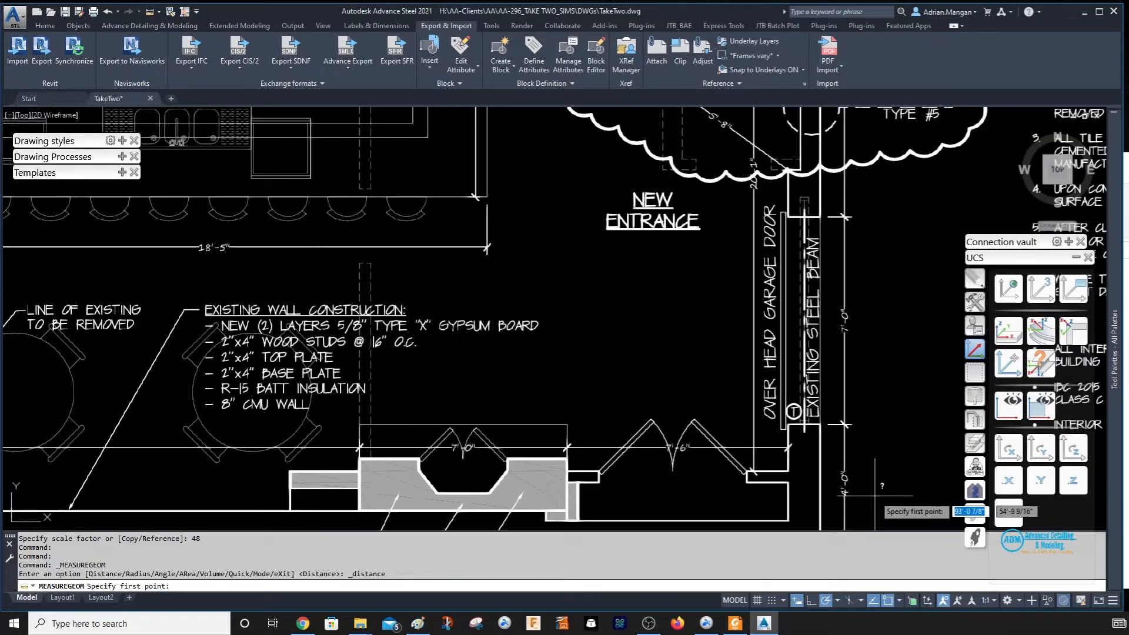
{"action": "scroll", "coordinate": [876, 341], "scroll_direction": "down", "scroll_amount": 4}
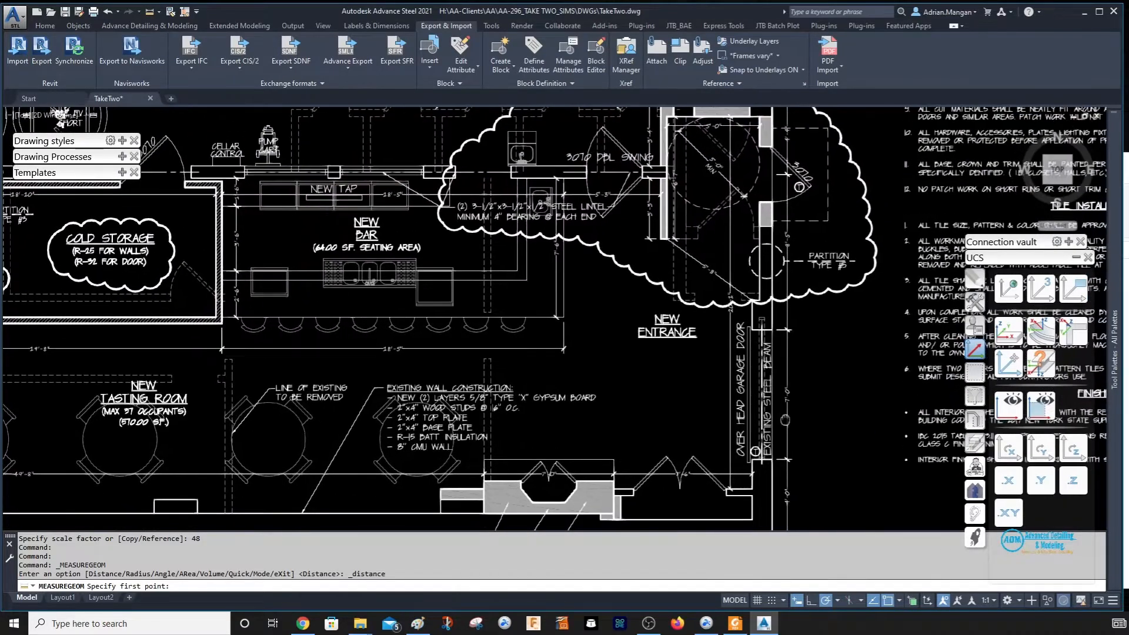
{"action": "middle_click_drag", "start_coordinate": [784, 421], "coordinate": [768, 517]}
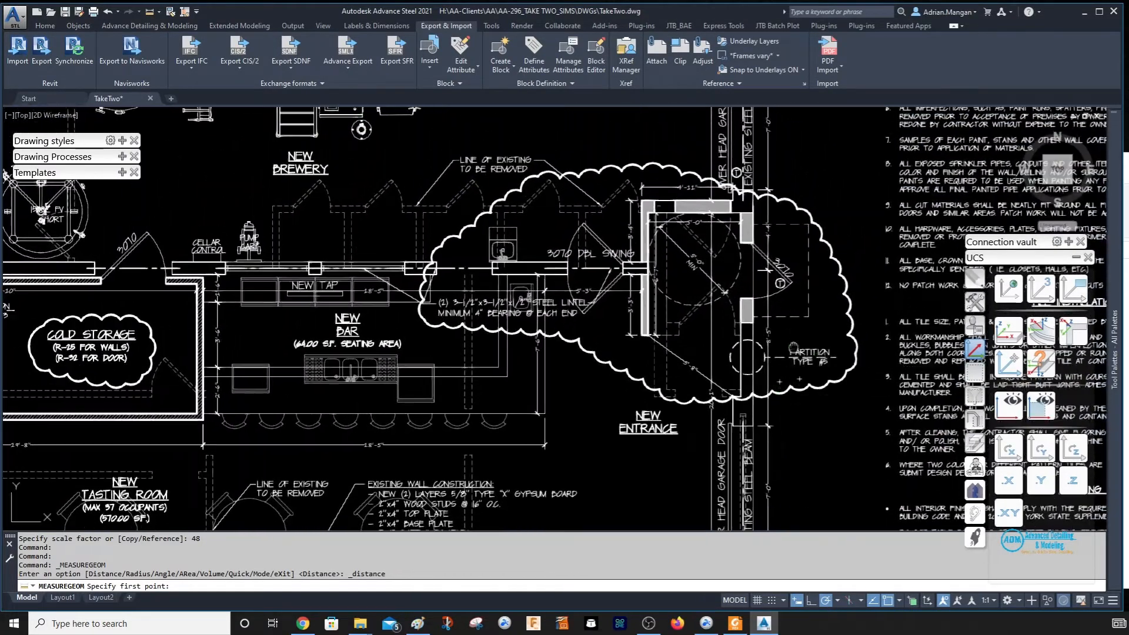
{"action": "middle_click_drag", "start_coordinate": [787, 341], "coordinate": [758, 505]}
{"action": "scroll", "coordinate": [743, 165], "scroll_direction": "up", "scroll_amount": 4}
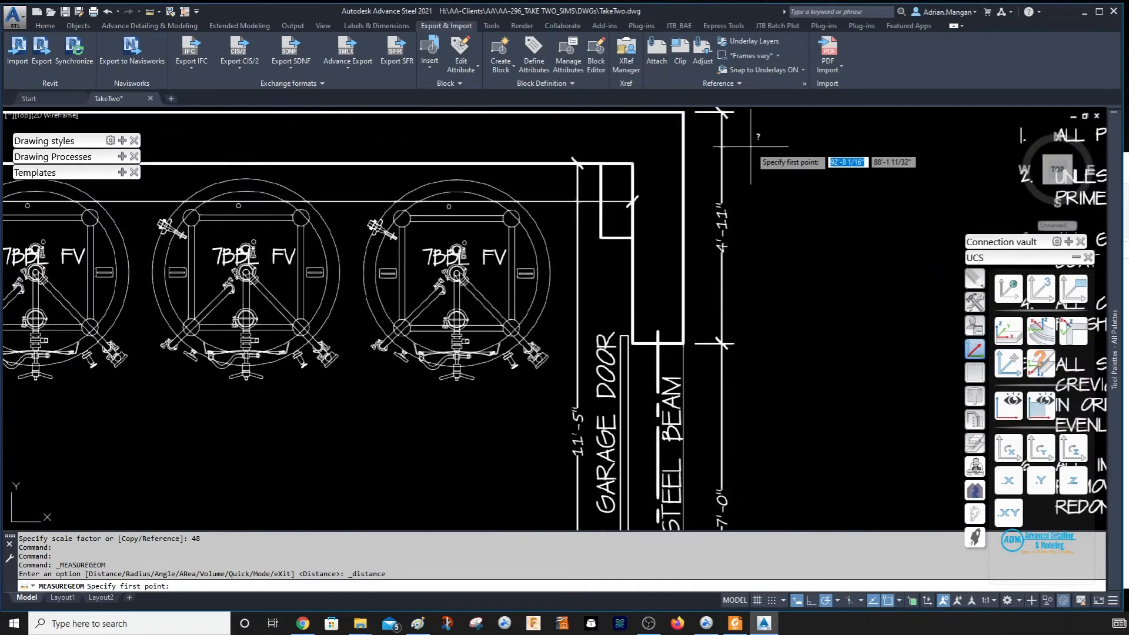
{"action": "scroll", "coordinate": [749, 241], "scroll_direction": "down", "scroll_amount": 4}
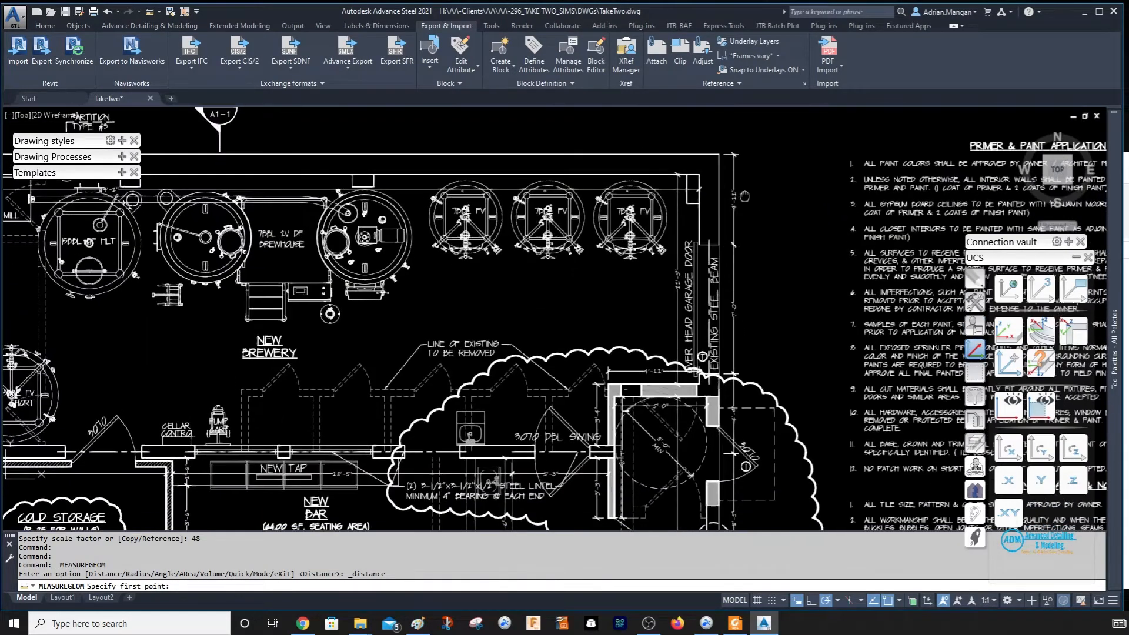
{"action": "scroll", "coordinate": [735, 259], "scroll_direction": "up", "scroll_amount": 4}
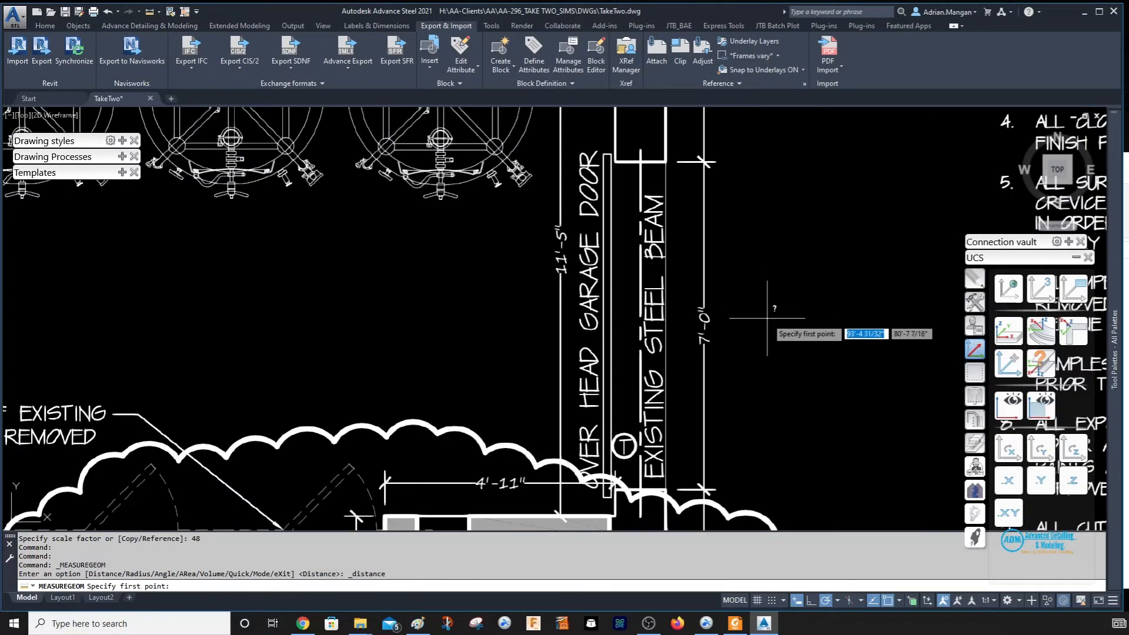
{"action": "scroll", "coordinate": [782, 241], "scroll_direction": "down", "scroll_amount": 3}
{"action": "scroll", "coordinate": [711, 314], "scroll_direction": "up", "scroll_amount": 2}
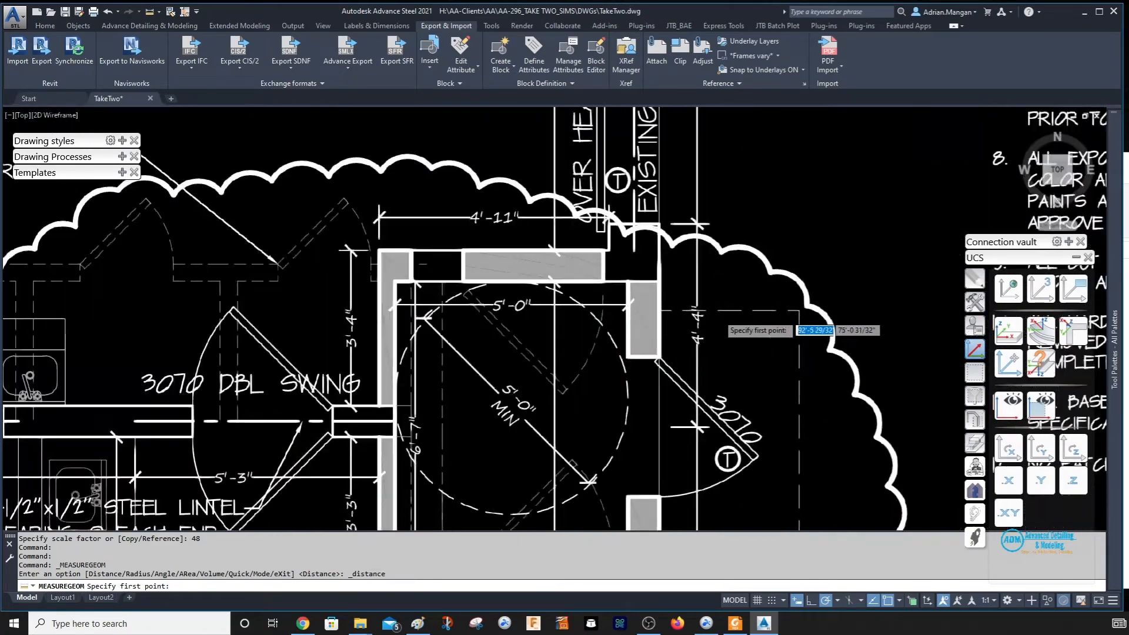
{"action": "scroll", "coordinate": [712, 332], "scroll_direction": "up", "scroll_amount": 2}
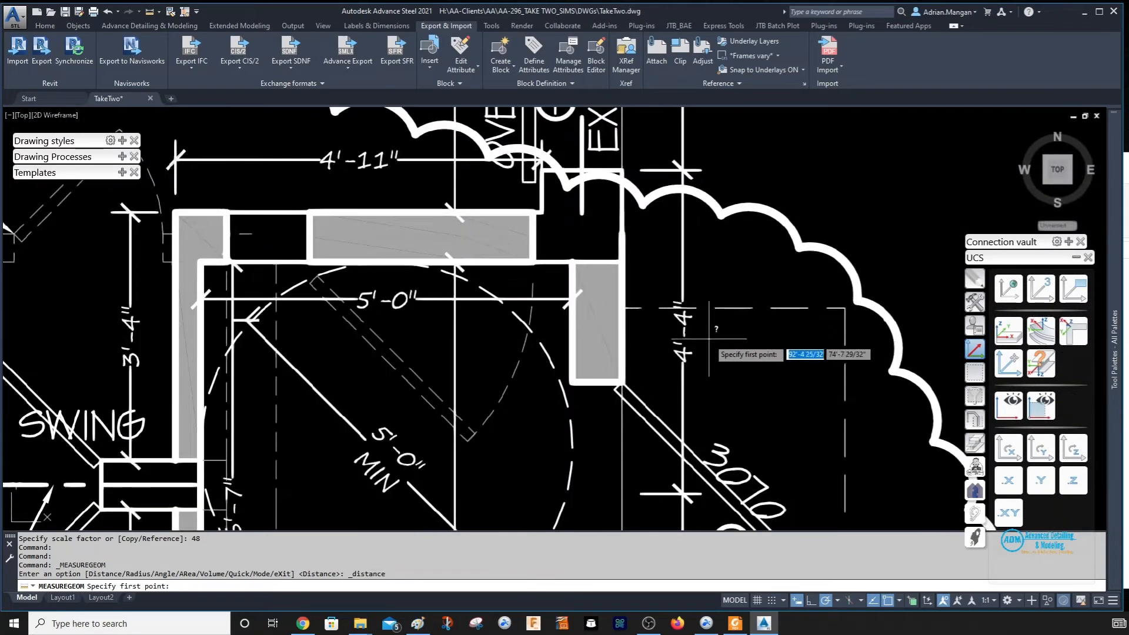
{"action": "scroll", "coordinate": [712, 338], "scroll_direction": "down", "scroll_amount": 3}
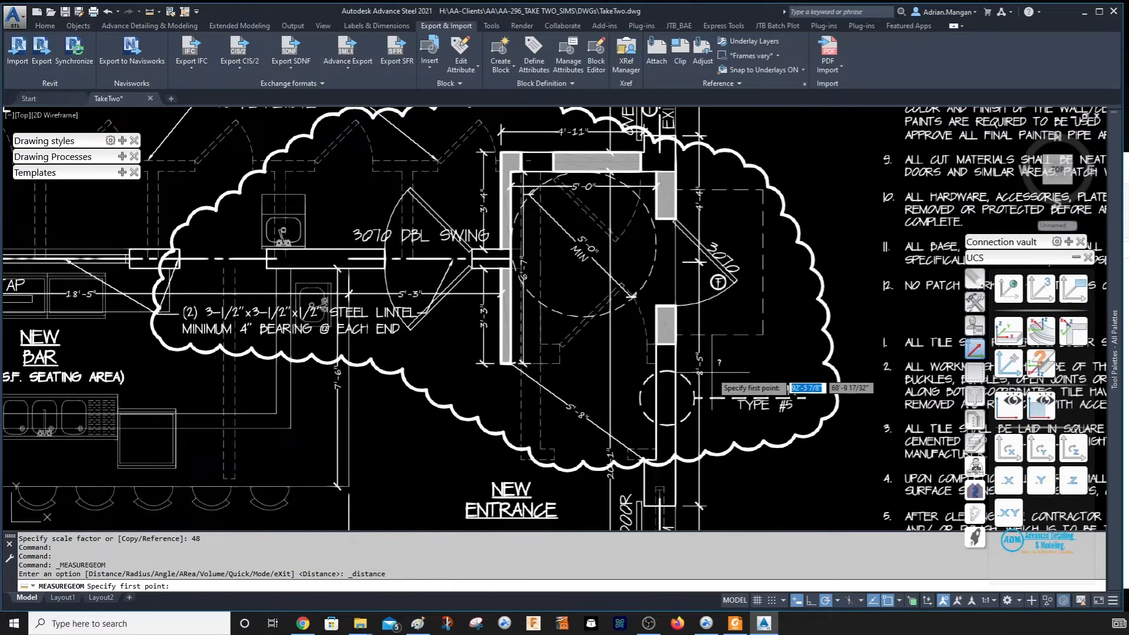
{"action": "scroll", "coordinate": [711, 370], "scroll_direction": "up", "scroll_amount": 4}
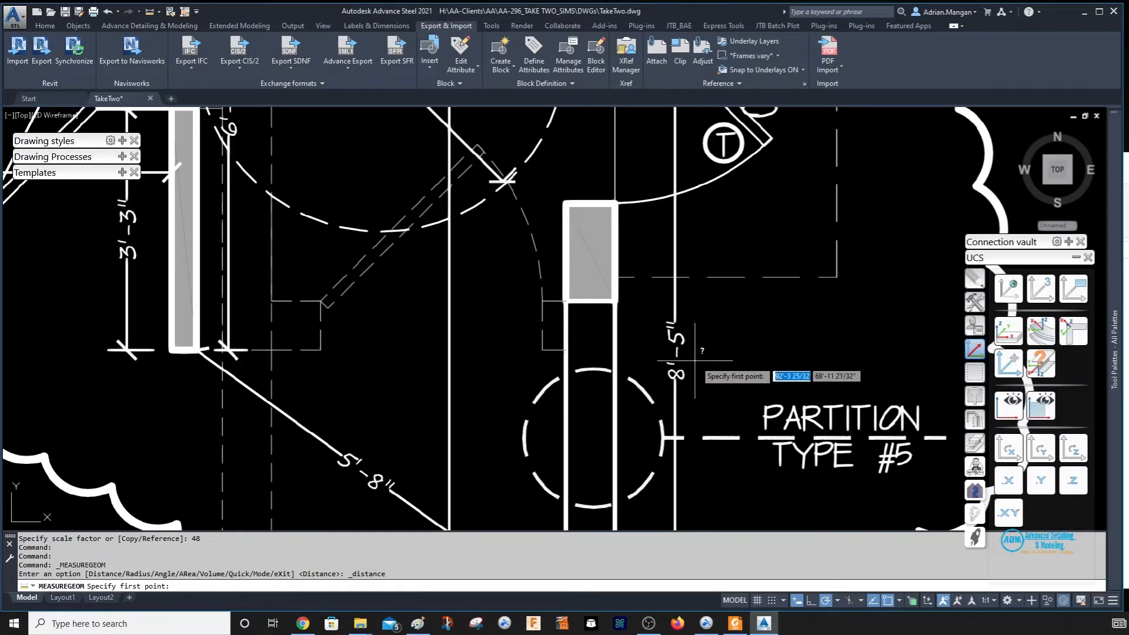
{"action": "scroll", "coordinate": [705, 370], "scroll_direction": "down", "scroll_amount": 3}
{"action": "middle_click_drag", "start_coordinate": [706, 400], "coordinate": [705, 324]}
{"action": "scroll", "coordinate": [705, 332], "scroll_direction": "up", "scroll_amount": 5}
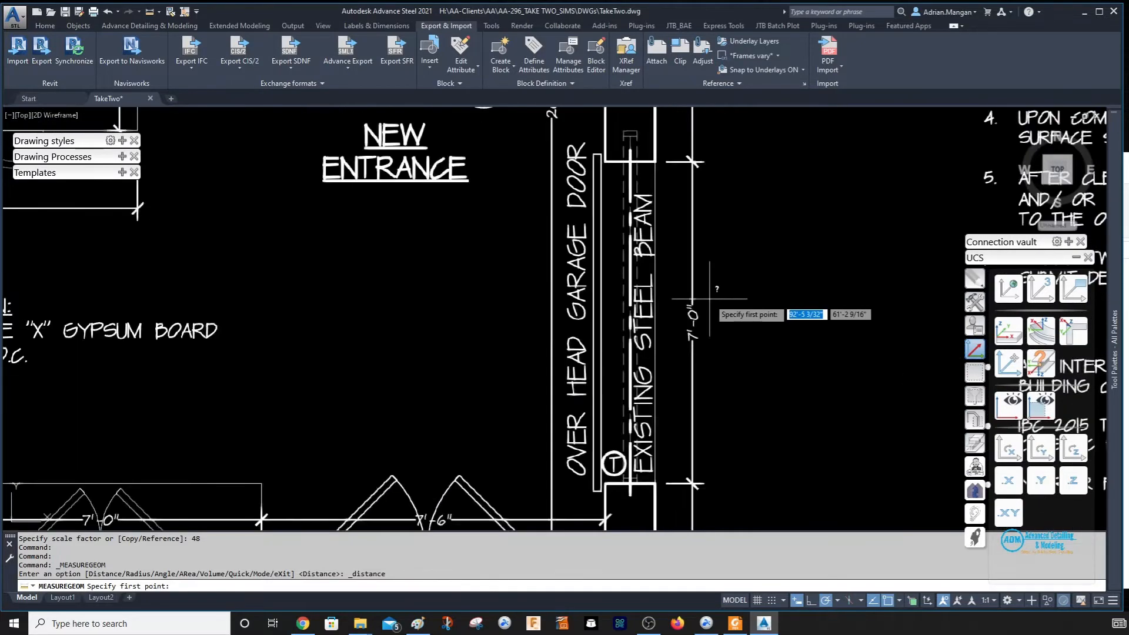
{"action": "scroll", "coordinate": [703, 336], "scroll_direction": "down", "scroll_amount": 5}
{"action": "middle_click_drag", "start_coordinate": [703, 336], "coordinate": [697, 209]}
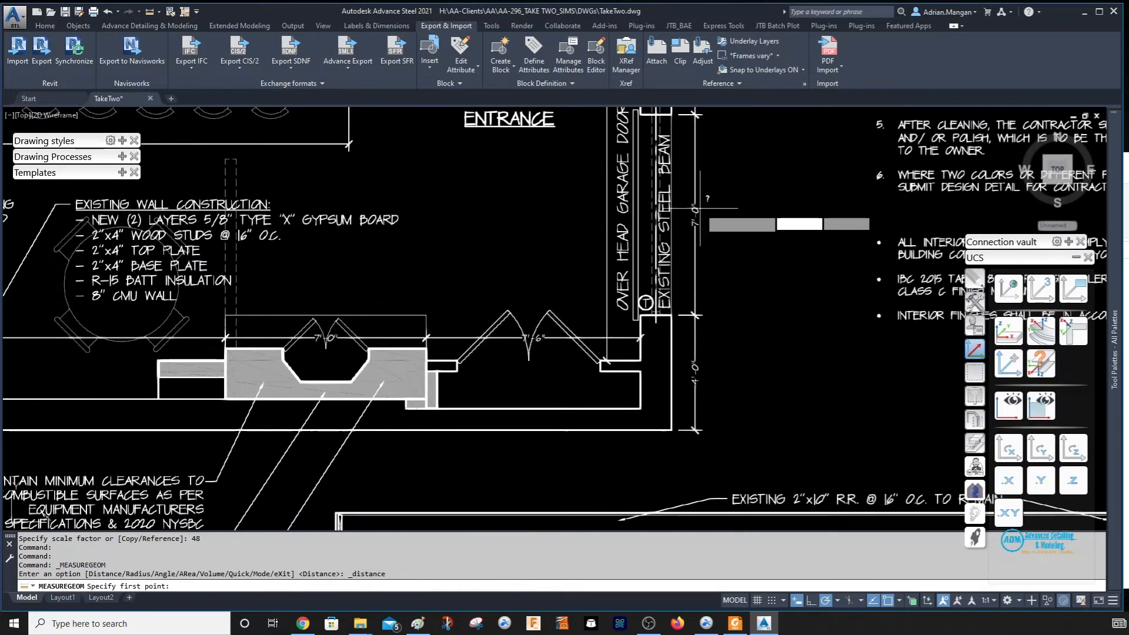
- Measure the full length of the right exterior wall from its lower outside corner to its upper outside corner
{"action": "left_click", "coordinate": [671, 430]}
{"action": "scroll", "coordinate": [671, 430], "scroll_direction": "down", "scroll_amount": 6}
{"action": "scroll", "coordinate": [678, 383], "scroll_direction": "up", "scroll_amount": 6}
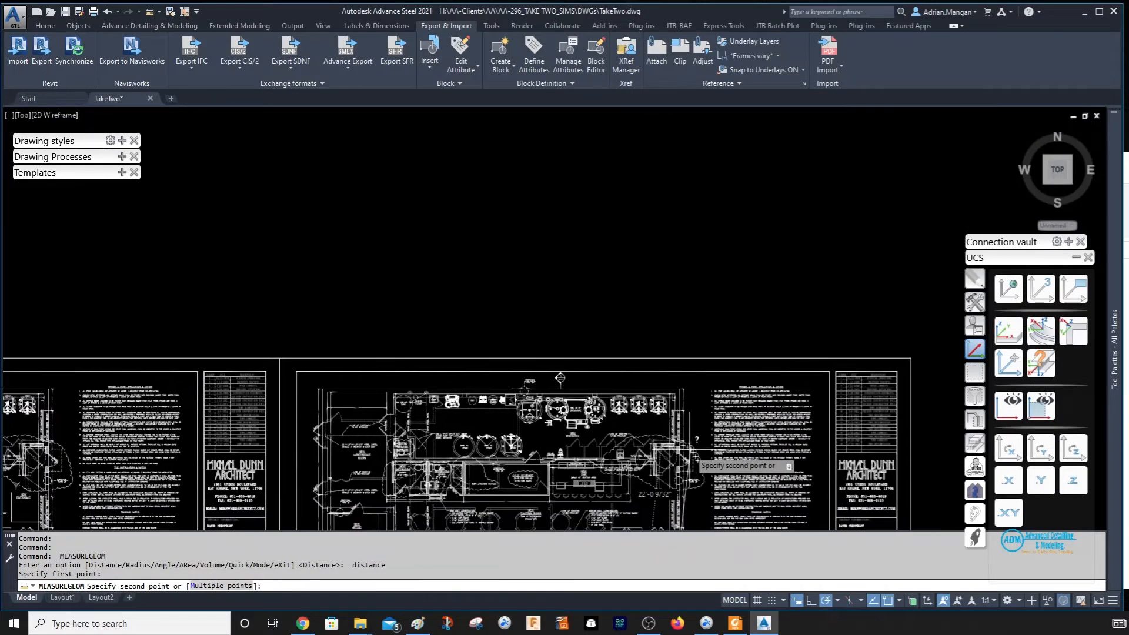
{"action": "scroll", "coordinate": [685, 377], "scroll_direction": "up", "scroll_amount": 2}
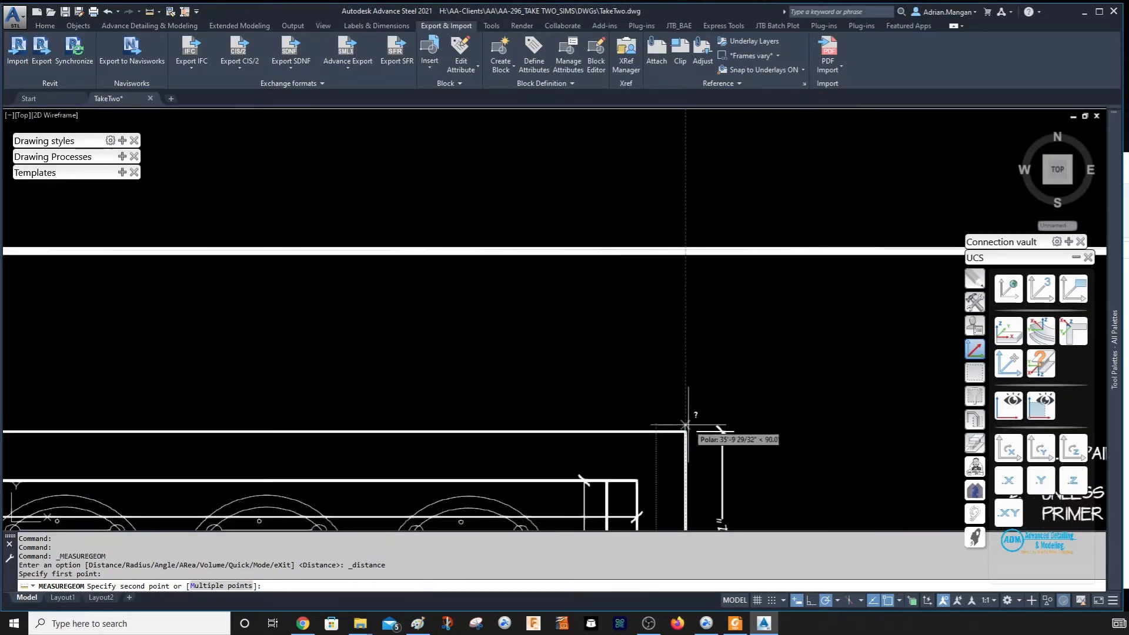
{"action": "left_click", "coordinate": [686, 432]}
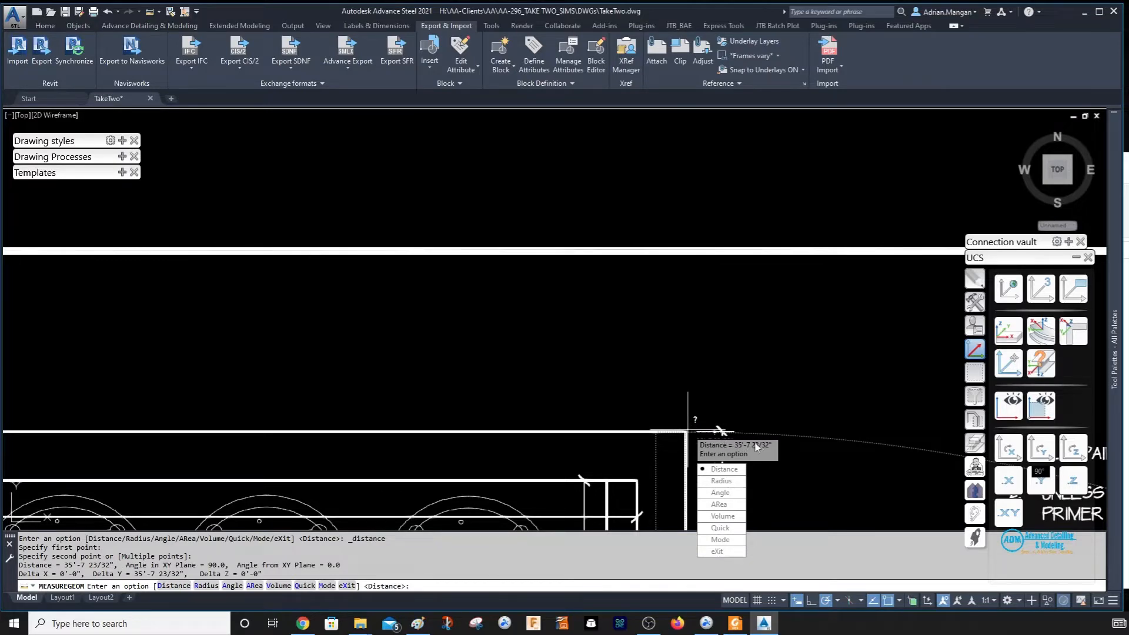
{"action": "key", "text": "Escape"}
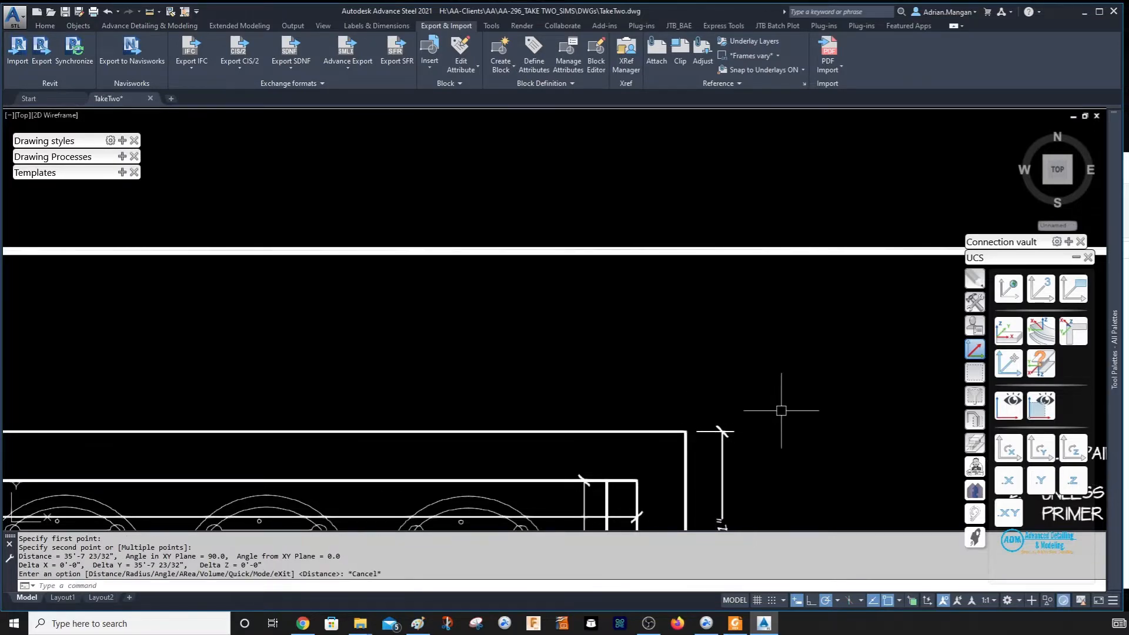
- Move the UCS origin to the lower-right corner of the second PDF underlay's sheet
{"action": "scroll", "coordinate": [610, 188], "scroll_direction": "down", "scroll_amount": 6}
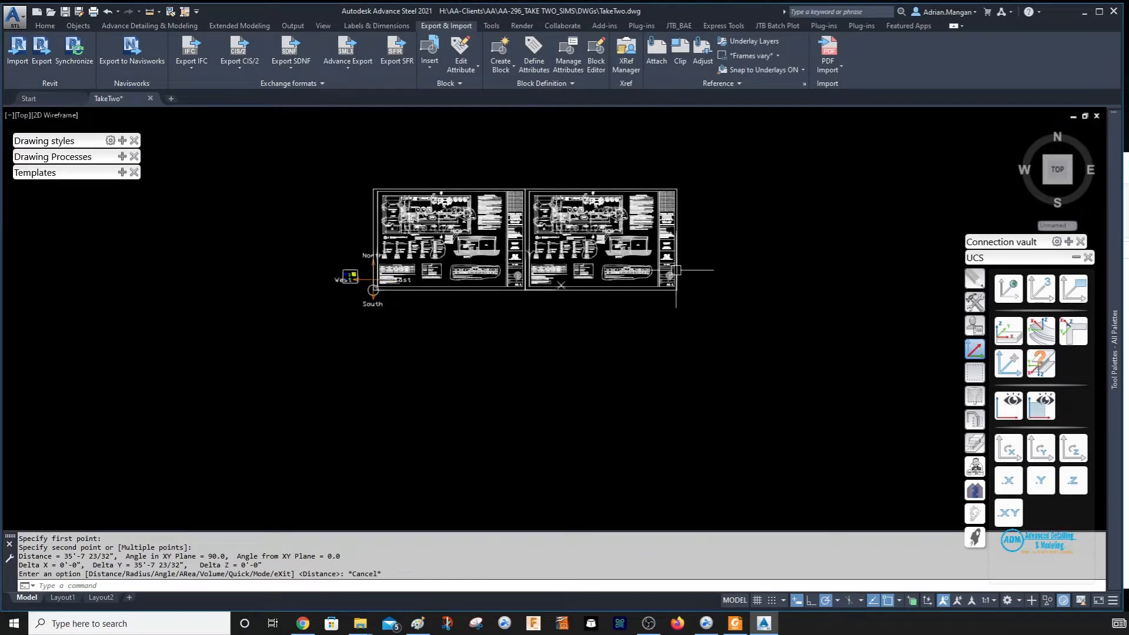
{"action": "left_click", "coordinate": [670, 281]}
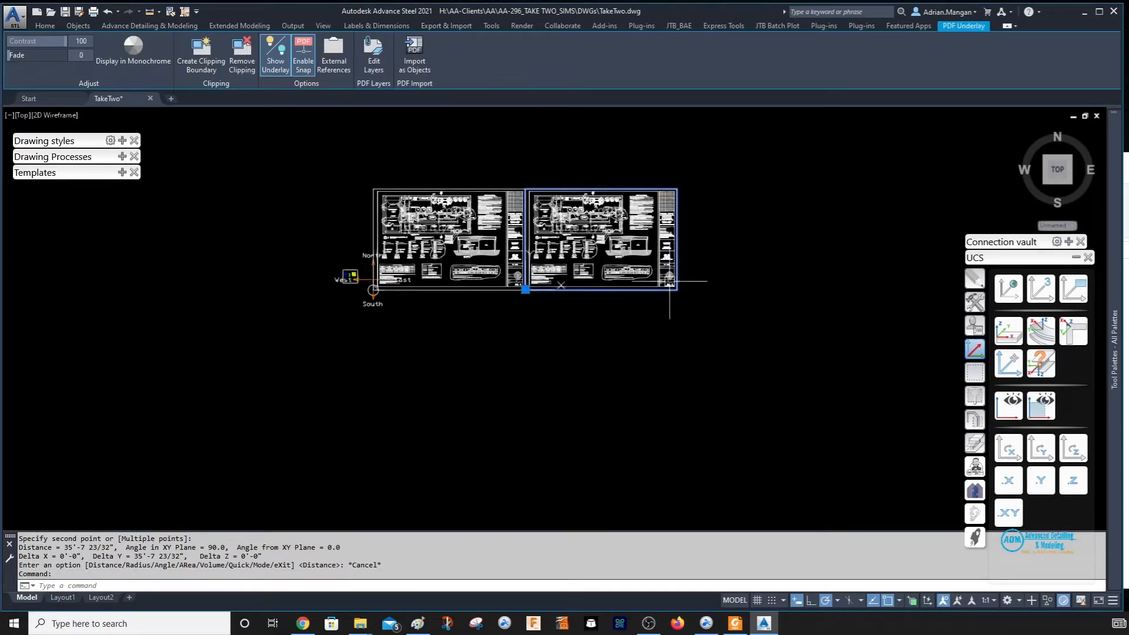
{"action": "key", "text": "Escape"}
{"action": "middle_click_drag", "start_coordinate": [698, 241], "coordinate": [634, 255]}
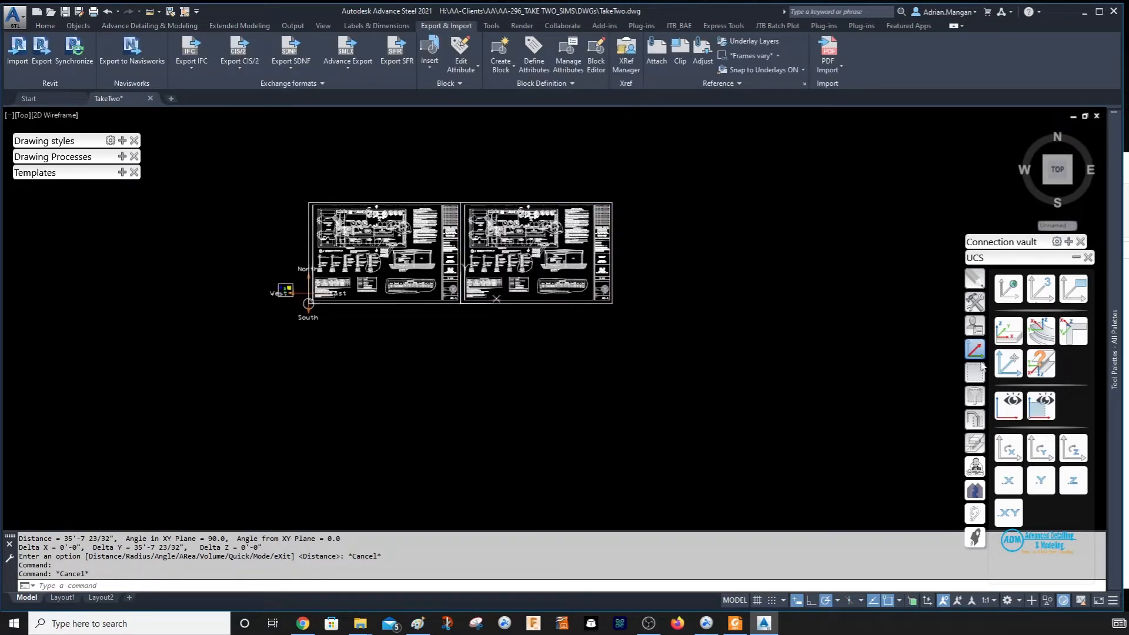
{"action": "left_click", "coordinate": [1006, 364]}
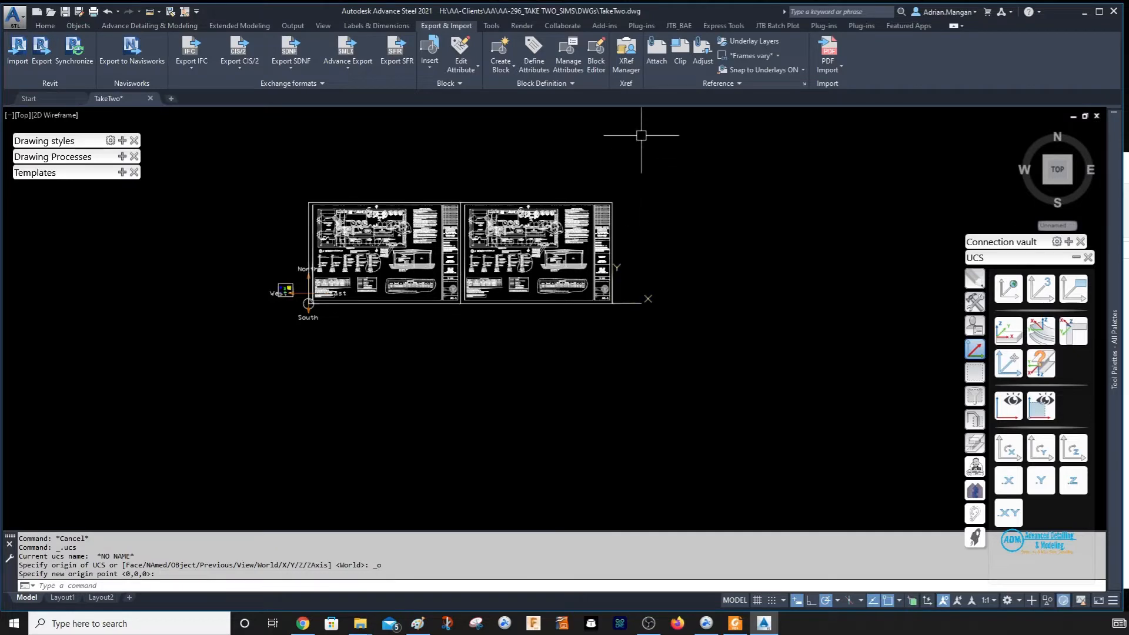
- Attach page 1 of the Take Two Brewery Rooftop Steel Engineer Plans PDF at the UCS origin with a scale of 1
{"action": "left_click", "coordinate": [656, 50]}
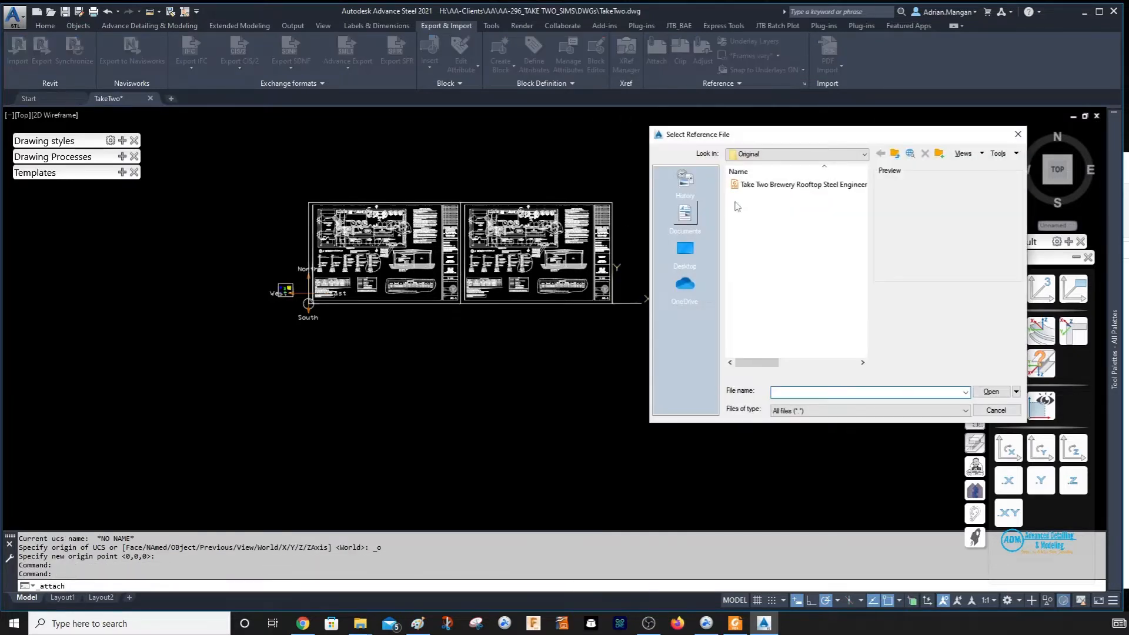
{"action": "left_click", "coordinate": [776, 185]}
{"action": "left_click", "coordinate": [991, 391]}
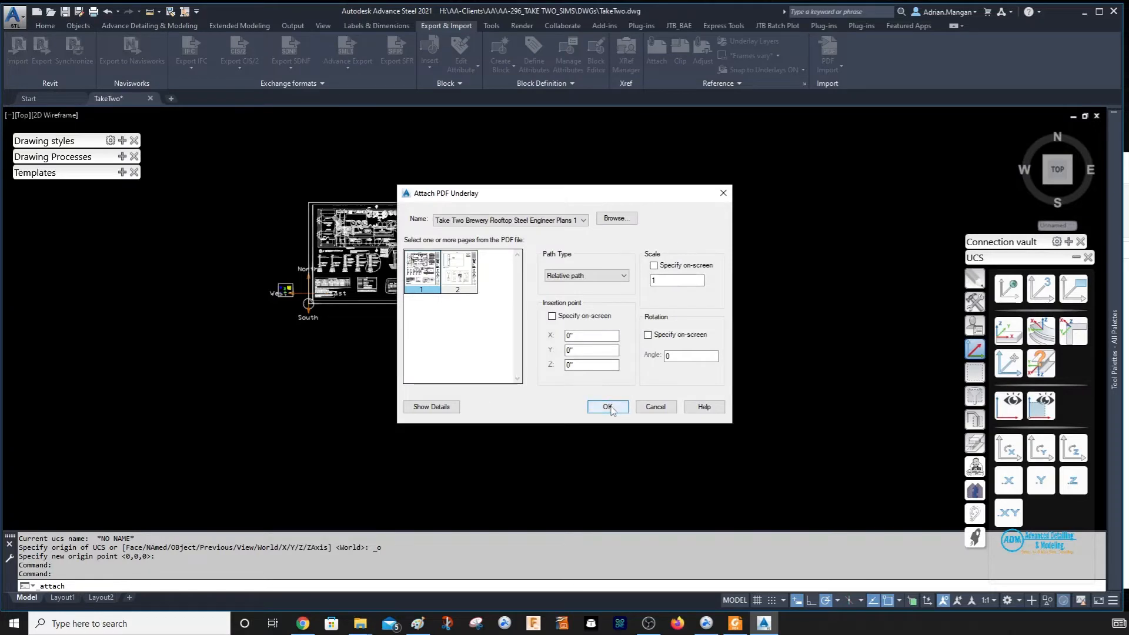
{"action": "left_click", "coordinate": [609, 408]}
{"action": "scroll", "coordinate": [624, 300], "scroll_direction": "up", "scroll_amount": 6}
{"action": "scroll", "coordinate": [511, 306], "scroll_direction": "up", "scroll_amount": 4}
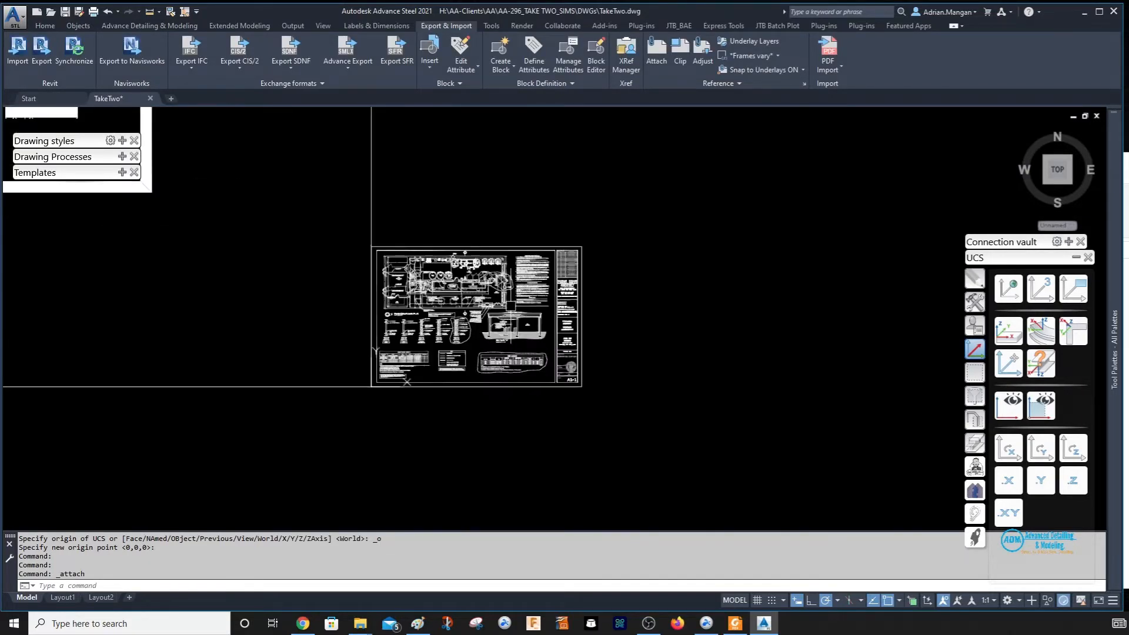
{"action": "scroll", "coordinate": [448, 248], "scroll_direction": "up", "scroll_amount": 8}
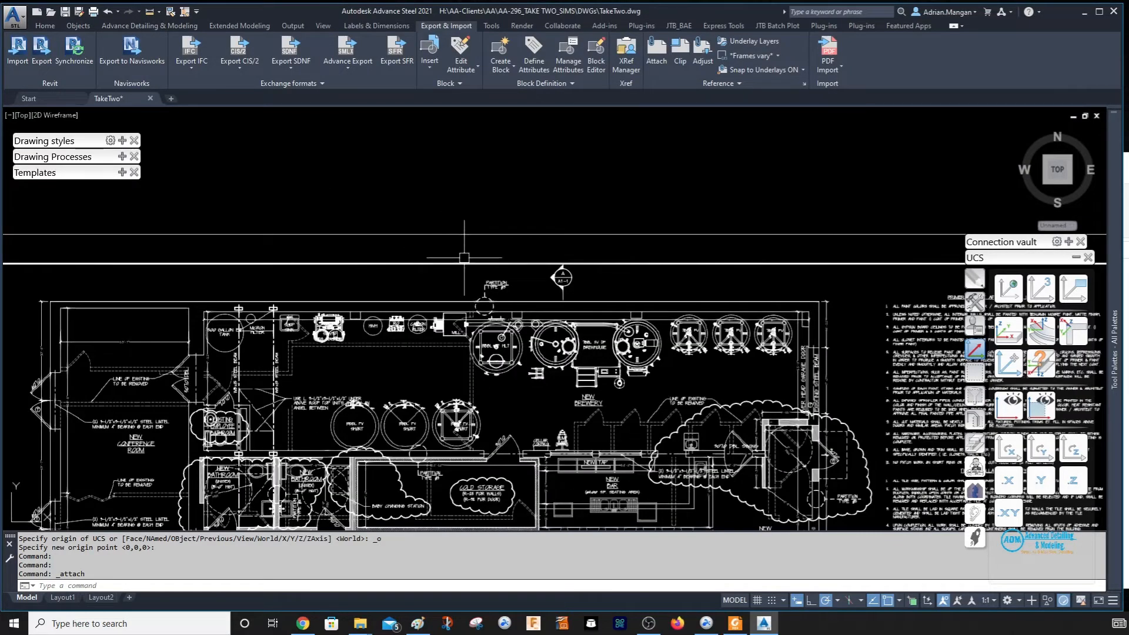
- Inspect the third underlay's floor plan, and review the command history for the wall distance measured earlier
{"action": "scroll", "coordinate": [555, 318], "scroll_direction": "down", "scroll_amount": 3}
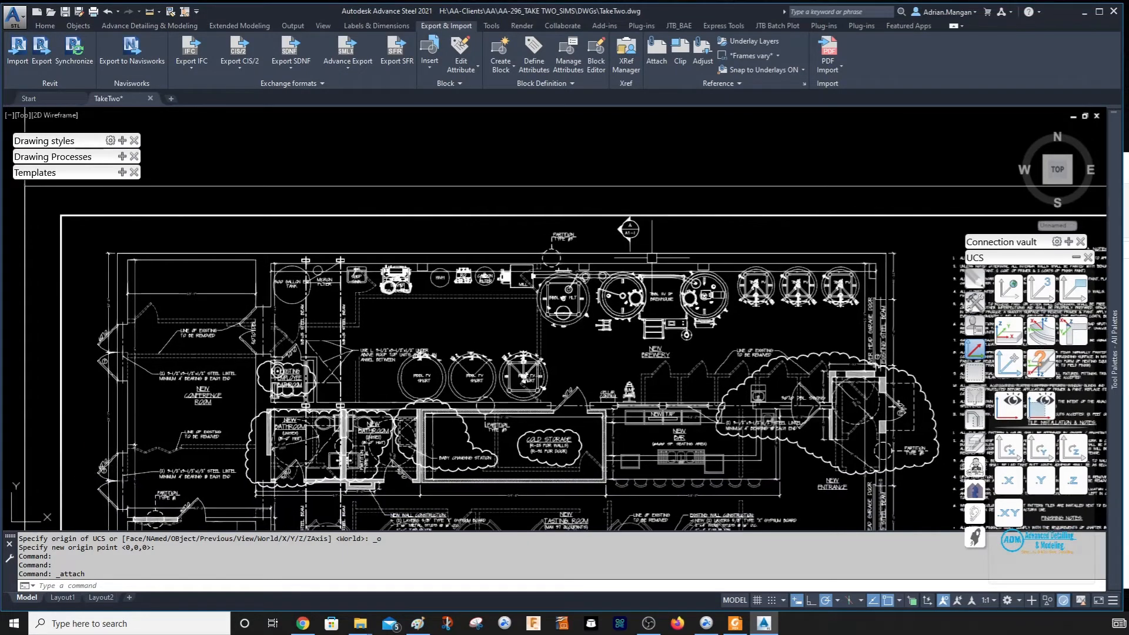
{"action": "scroll", "coordinate": [744, 308], "scroll_direction": "up", "scroll_amount": 4}
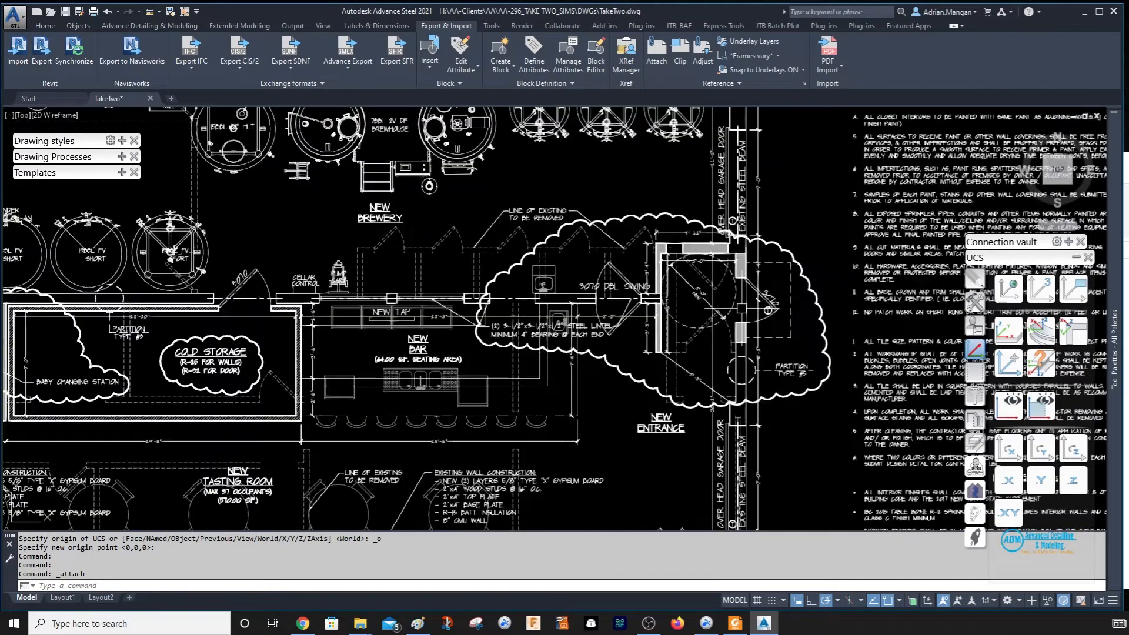
{"action": "scroll", "coordinate": [743, 312], "scroll_direction": "down", "scroll_amount": 4}
{"action": "middle_click_drag", "start_coordinate": [743, 313], "coordinate": [732, 304]}
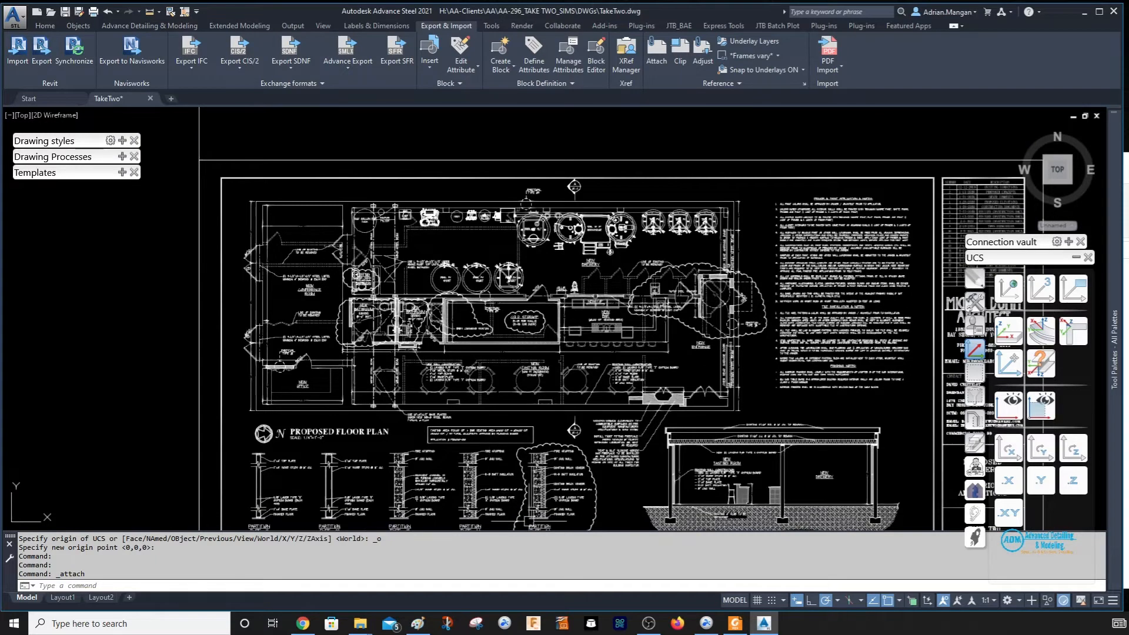
{"action": "left_click_drag", "start_coordinate": [533, 529], "coordinate": [532, 302]}
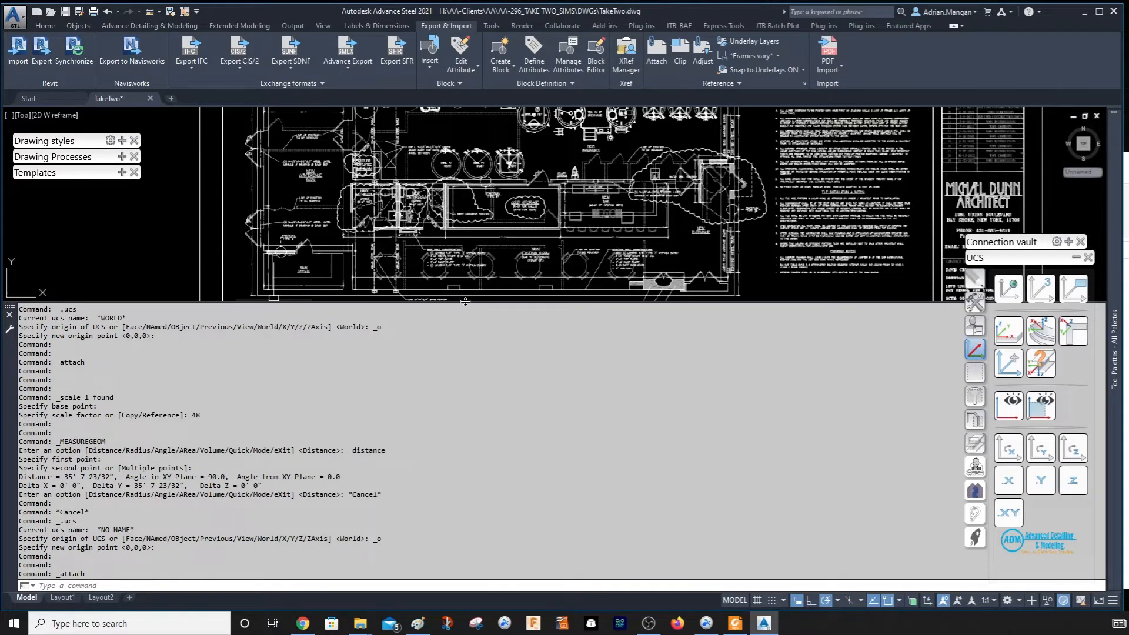
{"action": "mouse_move", "coordinate": [465, 302]}
{"action": "left_mouse_down"}
{"action": "mouse_move", "coordinate": [436, 395]}
{"action": "mouse_move", "coordinate": [418, 539]}
{"action": "left_mouse_up"}
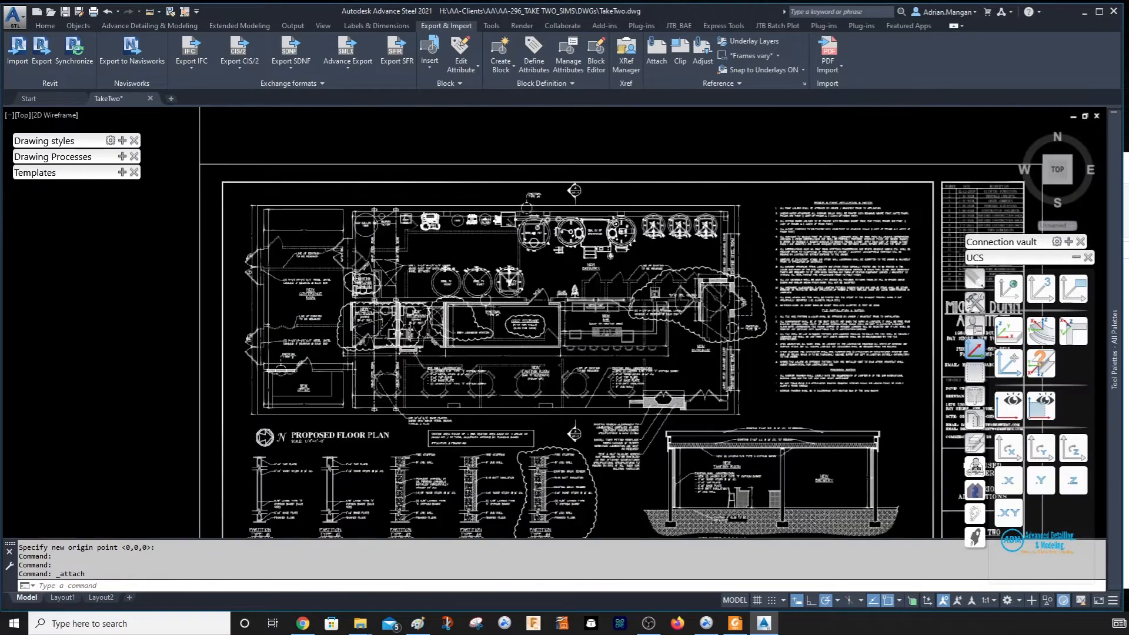
- Draw a vertical line 35'8" long upward from the lower outside corner of the third underlay's right exterior wall
{"action": "scroll", "coordinate": [797, 331], "scroll_direction": "up", "scroll_amount": 4}
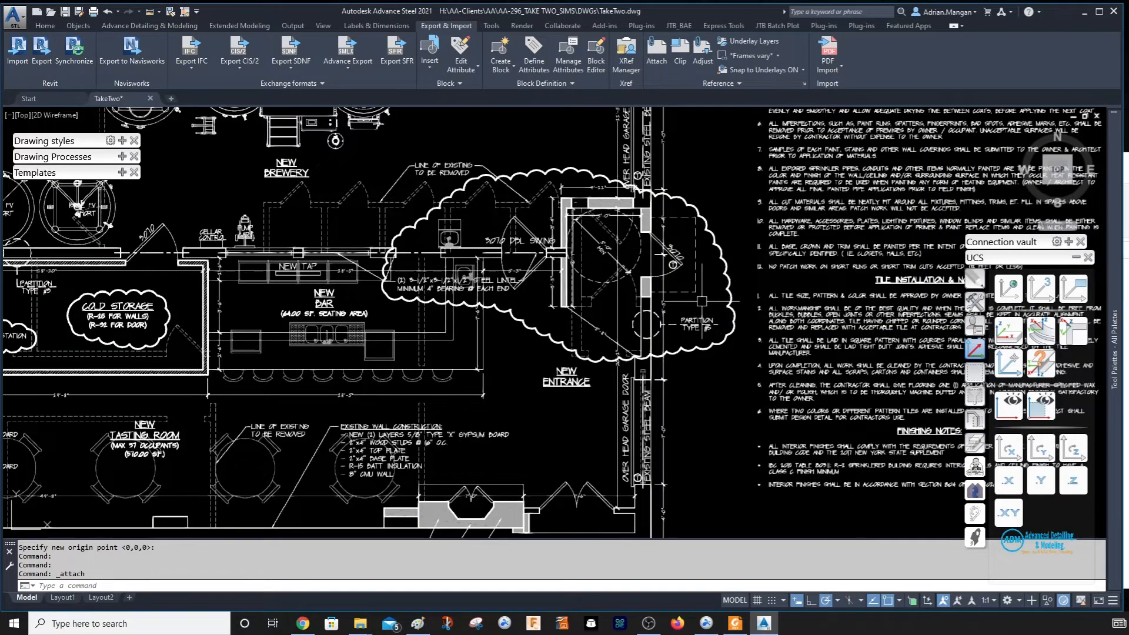
{"action": "type", "text": "l"}
{"action": "key", "text": "Return"}
{"action": "scroll", "coordinate": [709, 434], "scroll_direction": "up", "scroll_amount": 2}
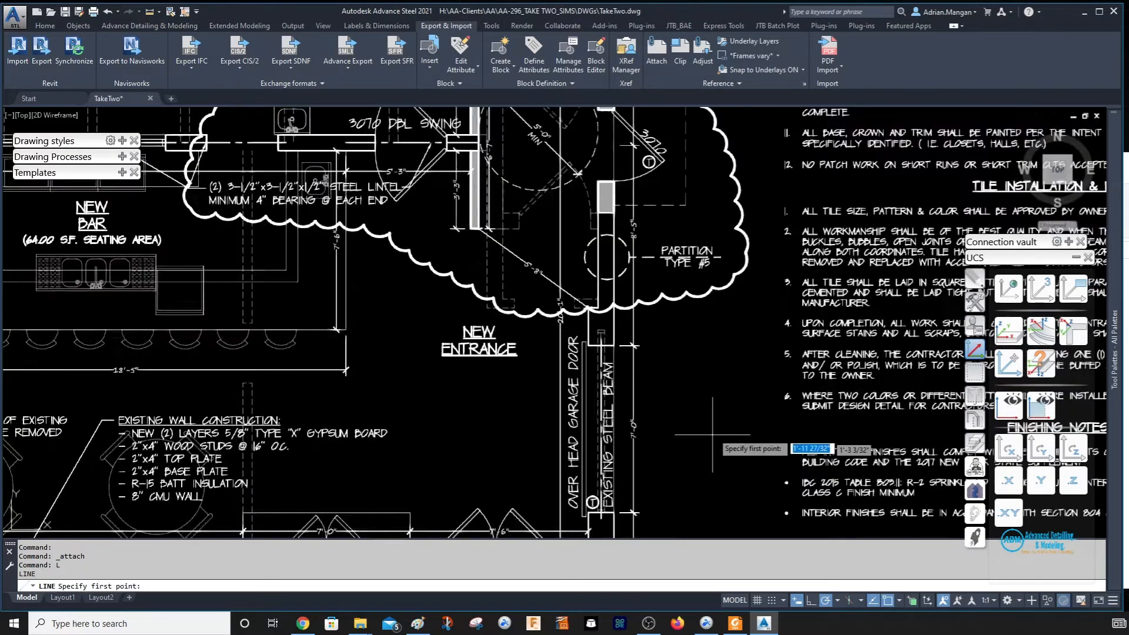
{"action": "scroll", "coordinate": [710, 434], "scroll_direction": "down", "scroll_amount": 2}
{"action": "middle_click_drag", "start_coordinate": [683, 511], "coordinate": [673, 384]}
{"action": "left_click", "coordinate": [639, 416]}
{"action": "scroll", "coordinate": [641, 332], "scroll_direction": "down", "scroll_amount": 5}
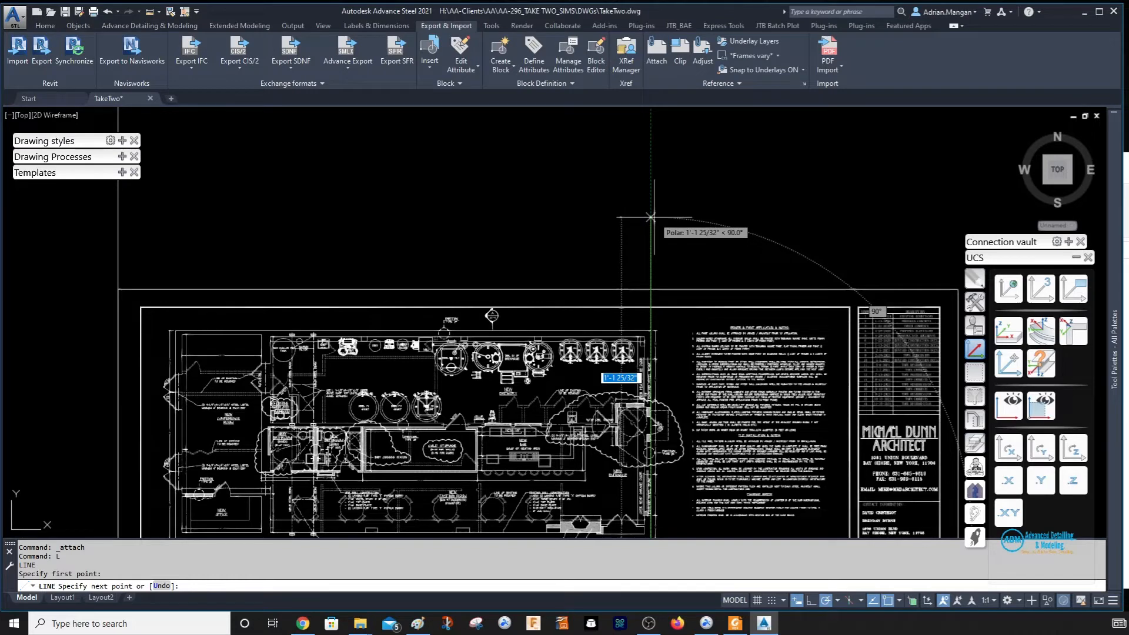
{"action": "type", "text": "35'8"}
{"action": "key", "text": "Return"}
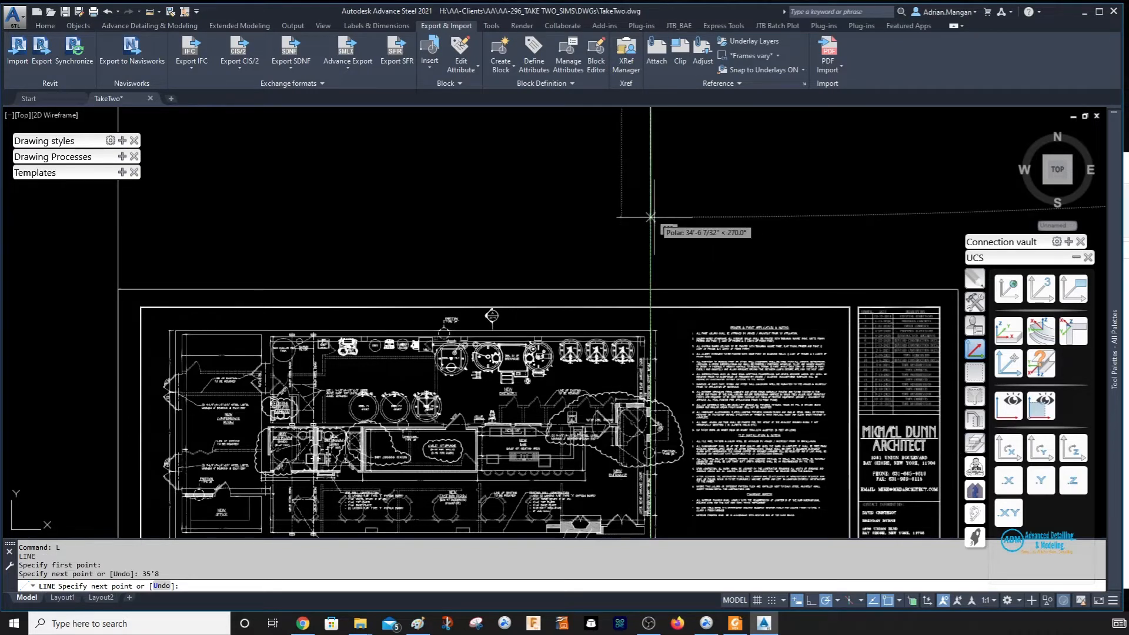
{"action": "scroll", "coordinate": [653, 224], "scroll_direction": "down", "scroll_amount": 10}
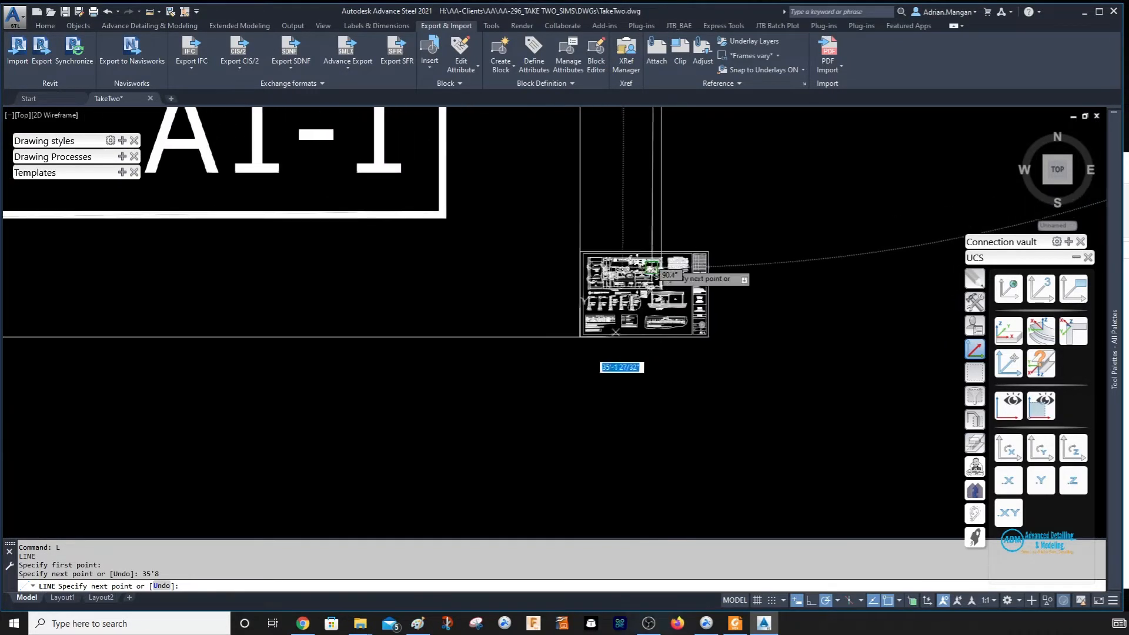
{"action": "key", "text": "Escape"}
- Move the small third underlay together with its reference line 100' along the positive X direction, clear of the other sheets
{"action": "scroll", "coordinate": [653, 267], "scroll_direction": "up", "scroll_amount": 4}
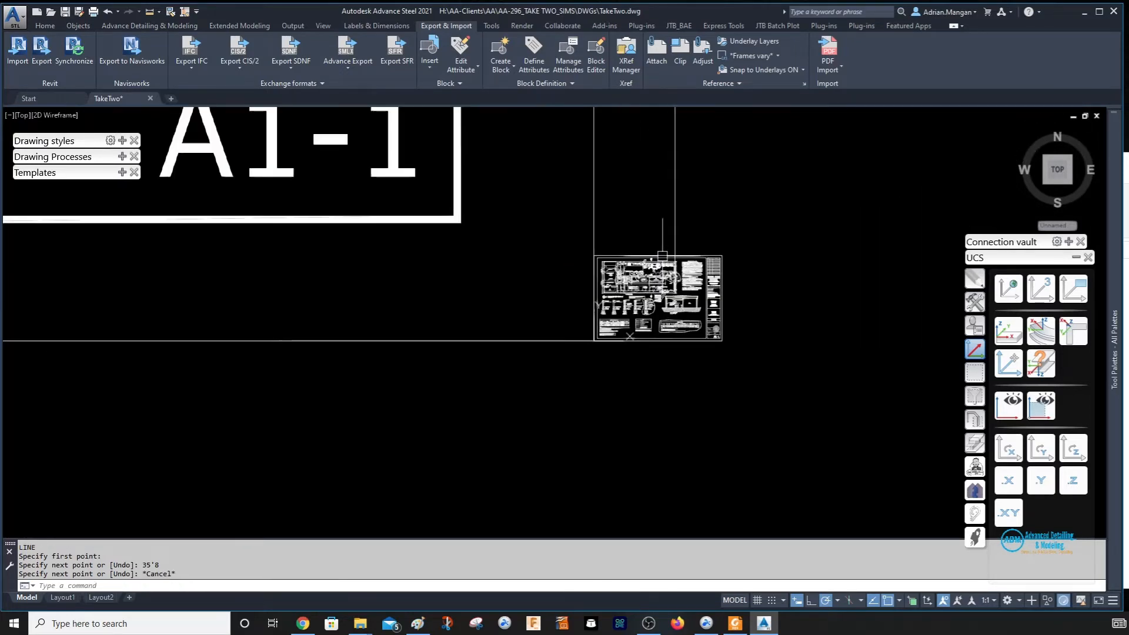
{"action": "scroll", "coordinate": [656, 271], "scroll_direction": "down", "scroll_amount": 4}
{"action": "scroll", "coordinate": [658, 272], "scroll_direction": "down", "scroll_amount": 4}
{"action": "left_click", "coordinate": [652, 292]}
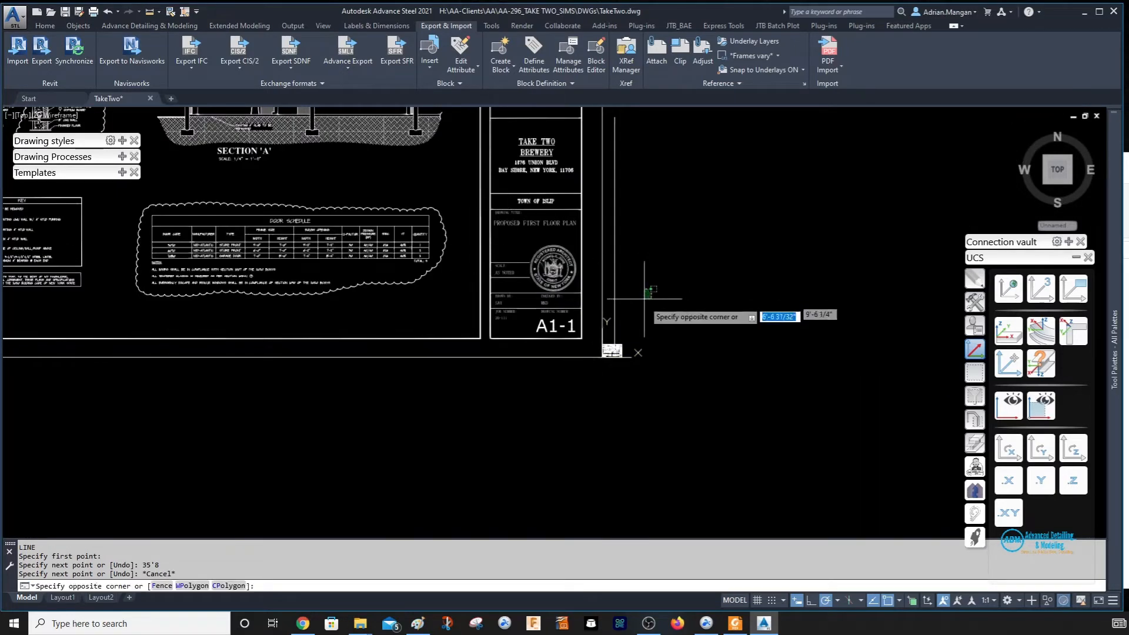
{"action": "left_click", "coordinate": [612, 352]}
{"action": "right_click", "coordinate": [694, 225]}
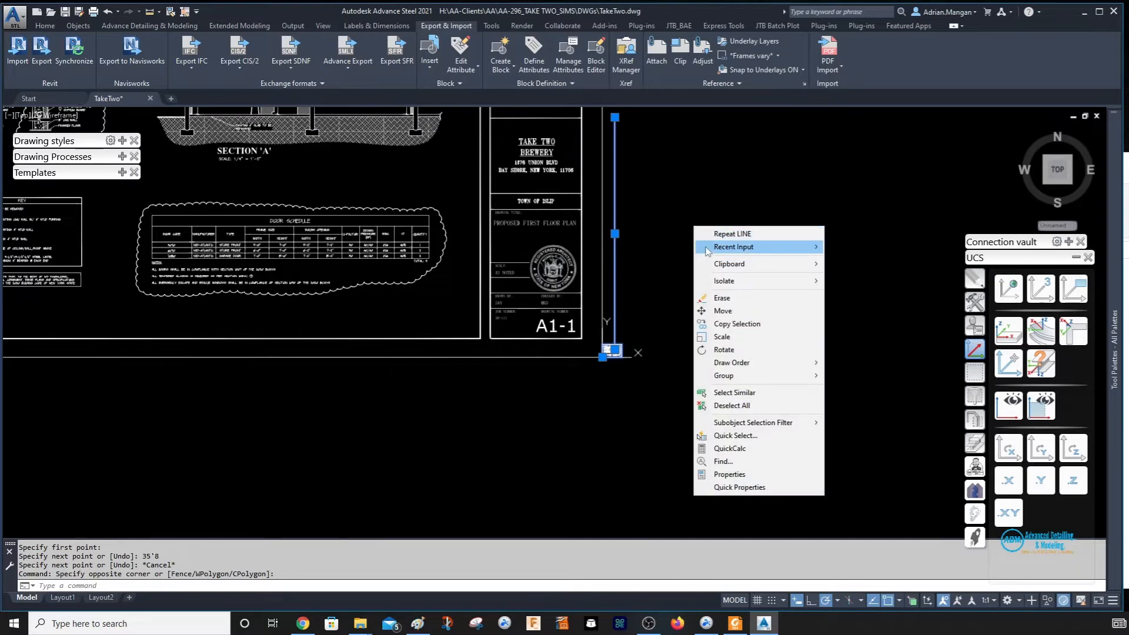
{"action": "left_click", "coordinate": [725, 310]}
{"action": "scroll", "coordinate": [725, 315], "scroll_direction": "down", "scroll_amount": 5}
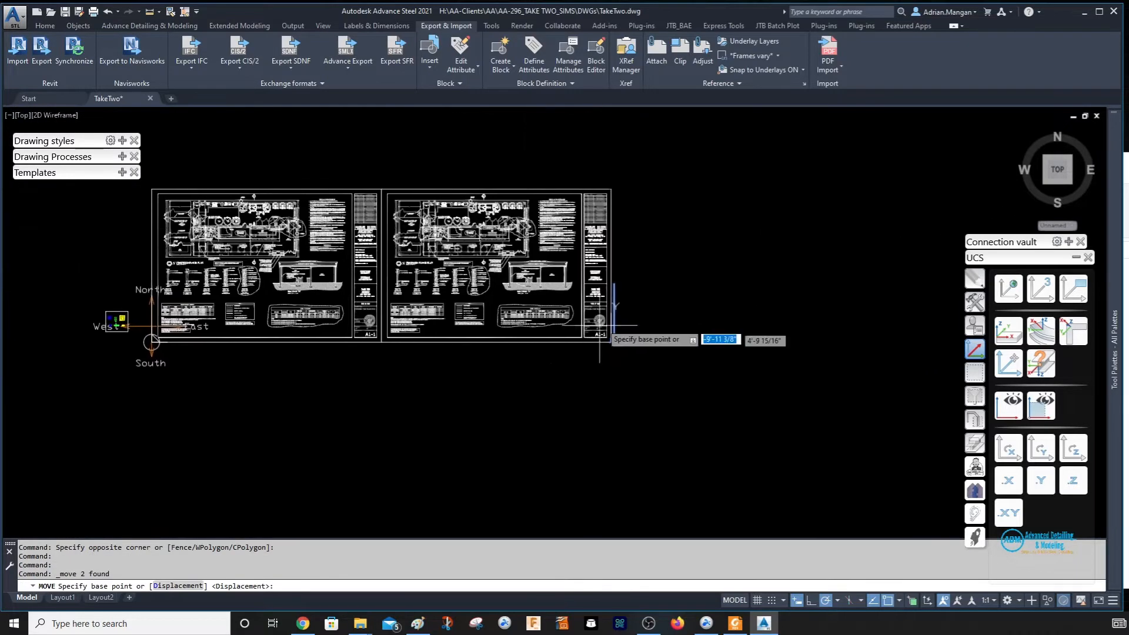
{"action": "left_click", "coordinate": [657, 296]}
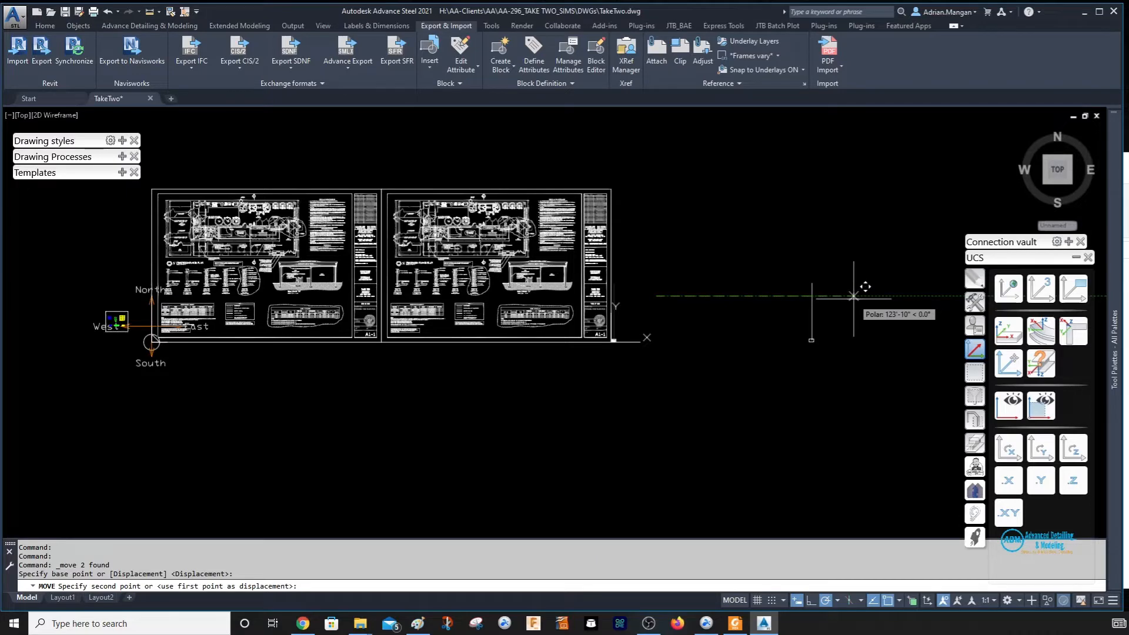
{"action": "type", "text": "100"}
{"action": "key", "text": "Return"}
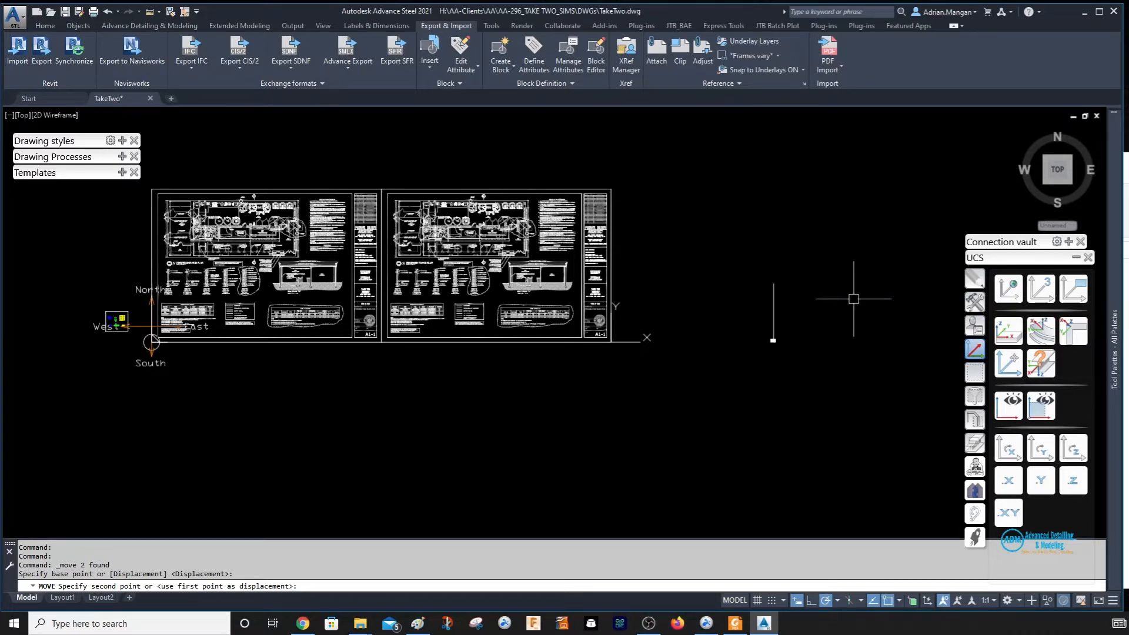
{"action": "scroll", "coordinate": [777, 332], "scroll_direction": "up", "scroll_amount": 10}
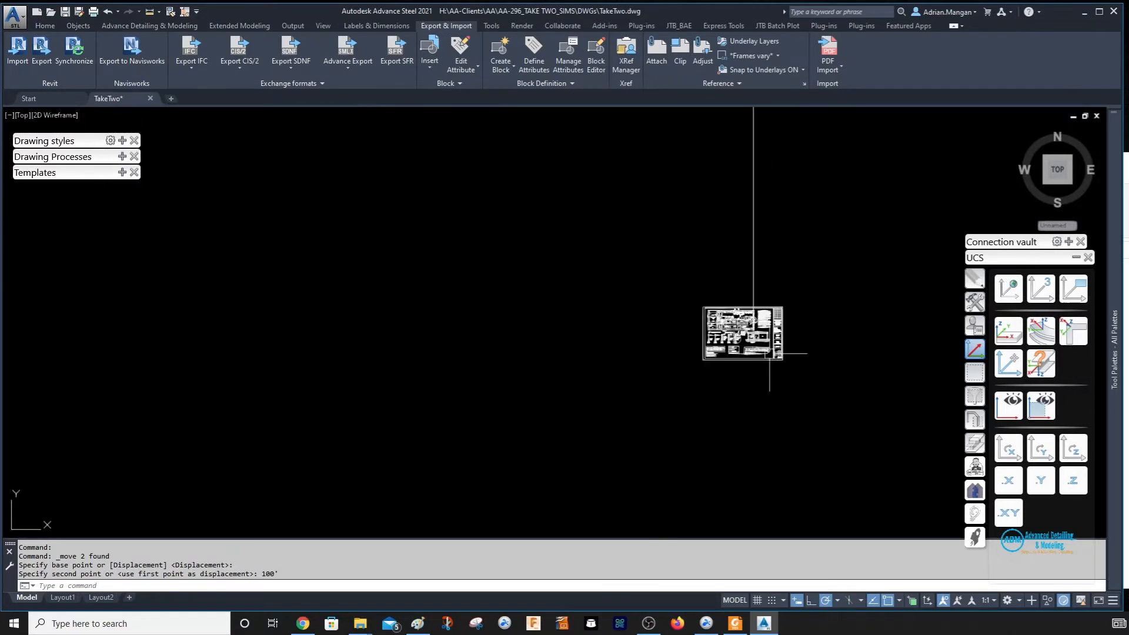
{"action": "left_click", "coordinate": [811, 174]}
{"action": "left_click", "coordinate": [800, 183]}
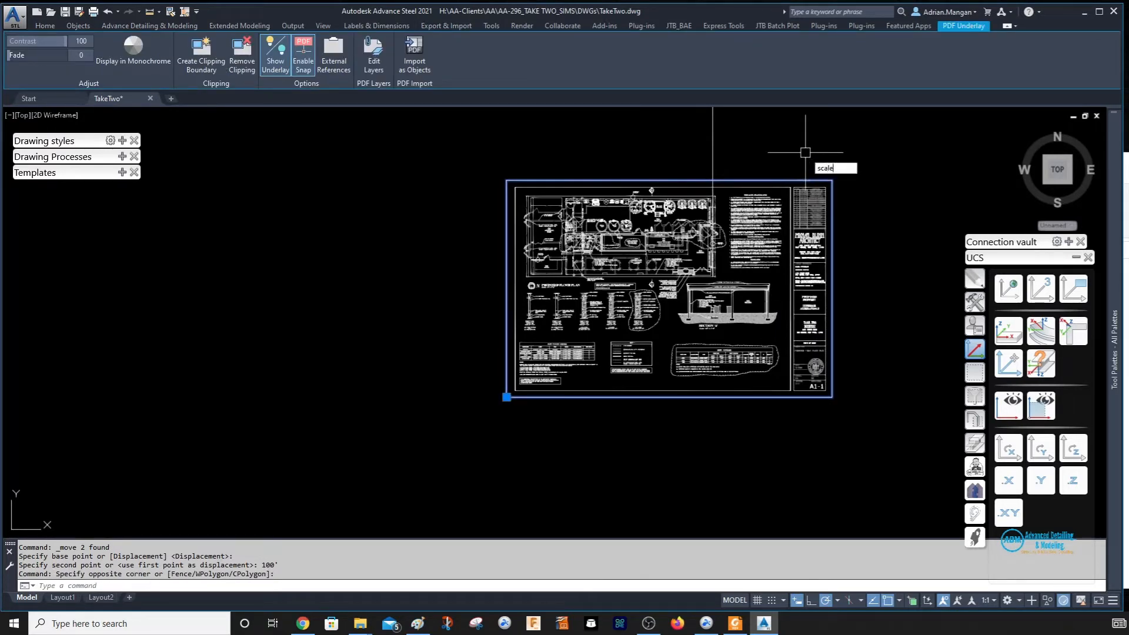
{"action": "key", "text": "Return"}
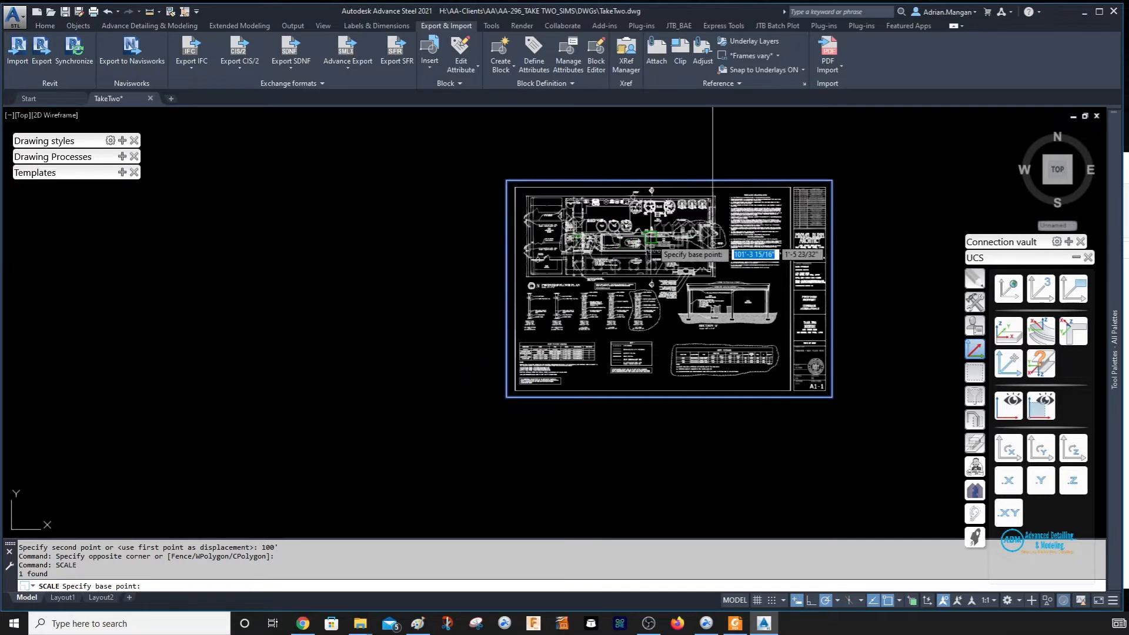
{"action": "scroll", "coordinate": [651, 238], "scroll_direction": "up", "scroll_amount": 10}
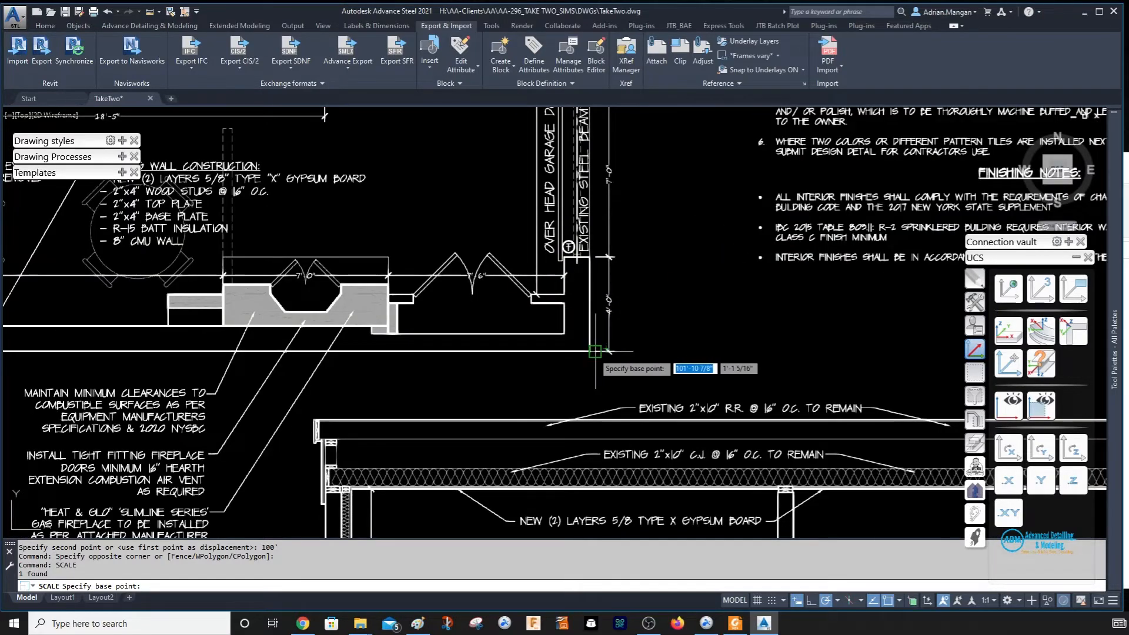
{"action": "scroll", "coordinate": [595, 352], "scroll_direction": "up", "scroll_amount": 5}
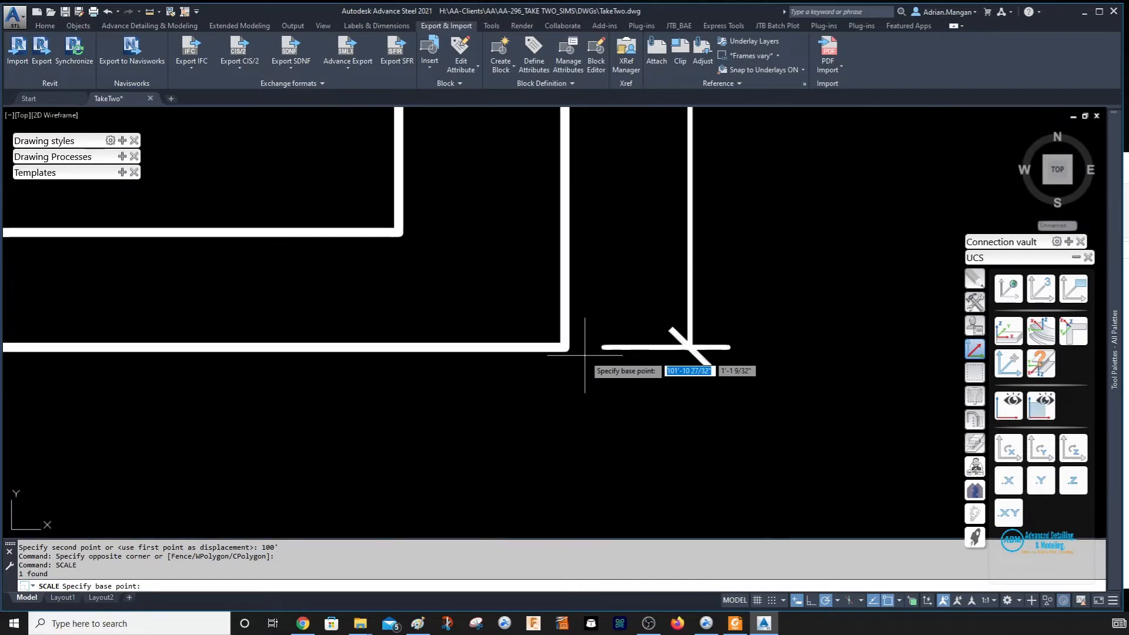
{"action": "key", "text": "Escape"}
- Change the color of the vertical reference line along the right exterior wall to Red
{"action": "left_click", "coordinate": [565, 253]}
{"action": "right_click", "coordinate": [561, 262]}
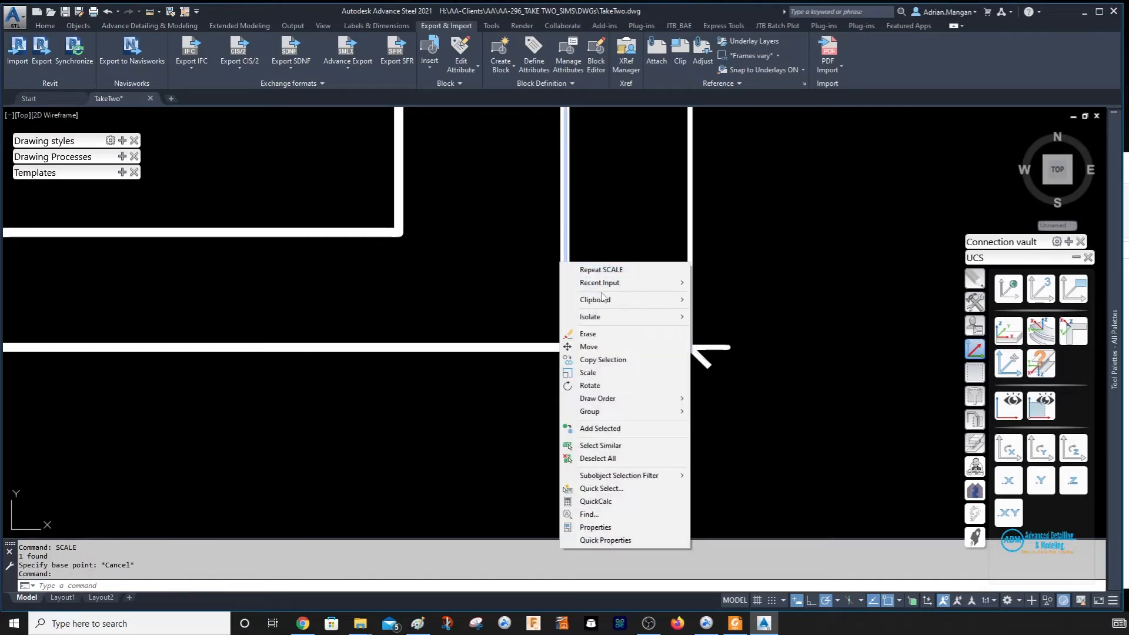
{"action": "left_click", "coordinate": [597, 527]}
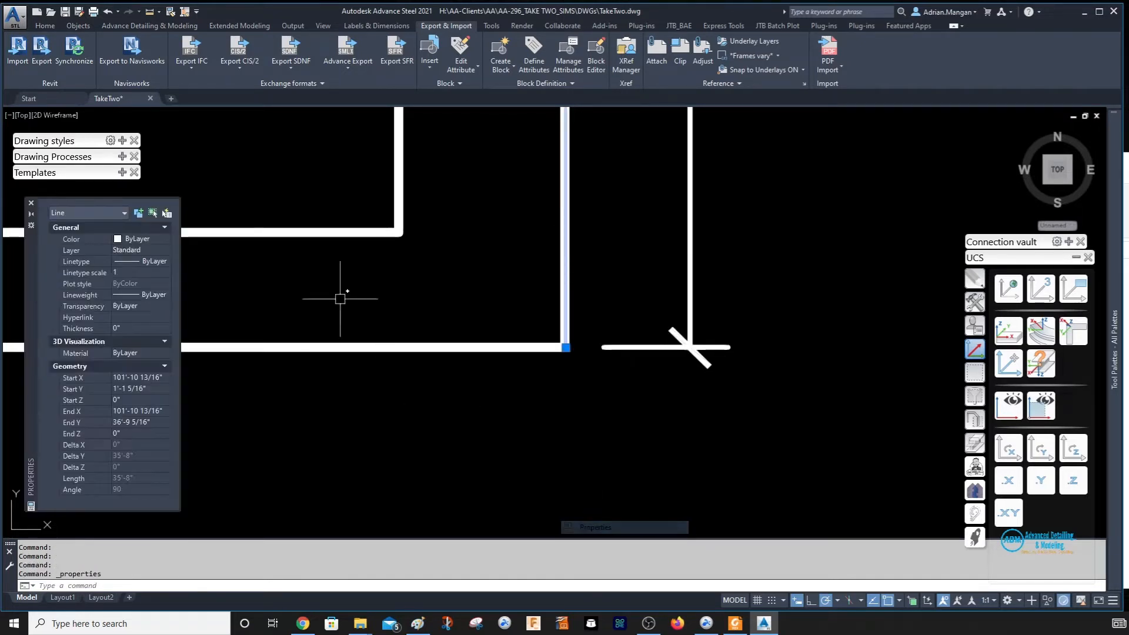
{"action": "left_click", "coordinate": [156, 238]}
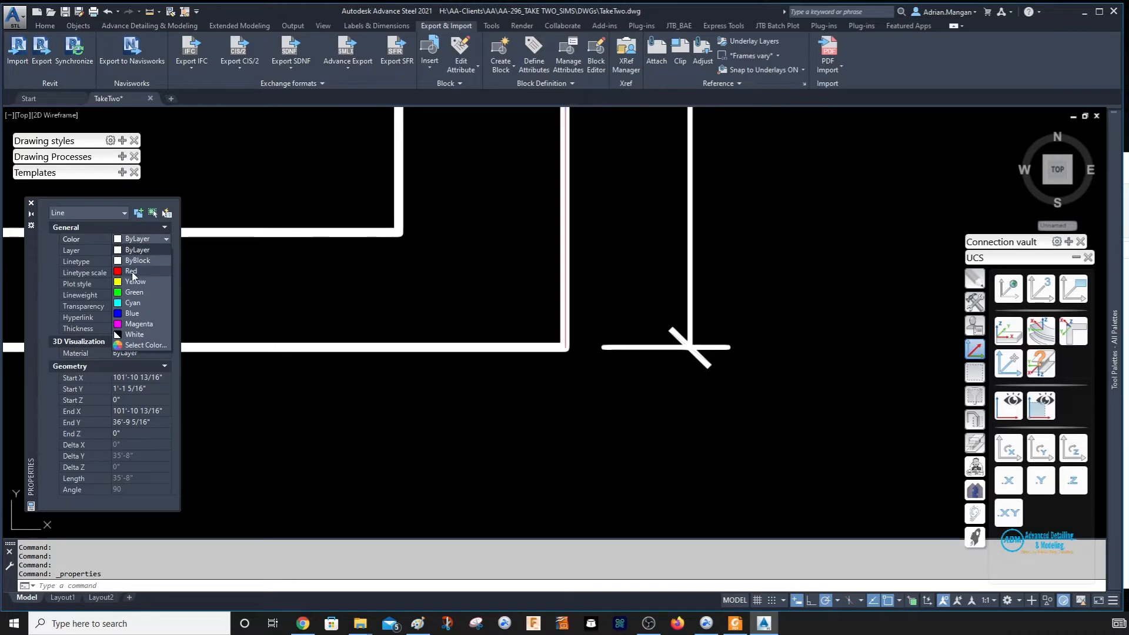
{"action": "key", "text": "Escape"}
{"action": "key", "text": "Escape"}
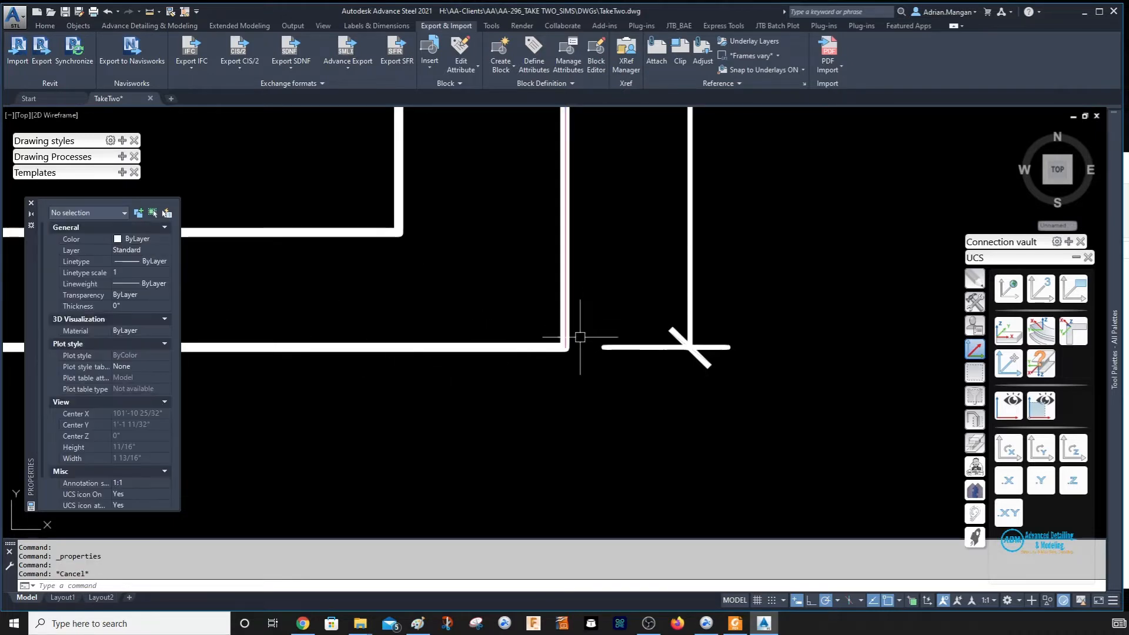
{"action": "left_click", "coordinate": [552, 347]}
{"action": "right_click", "coordinate": [551, 352]}
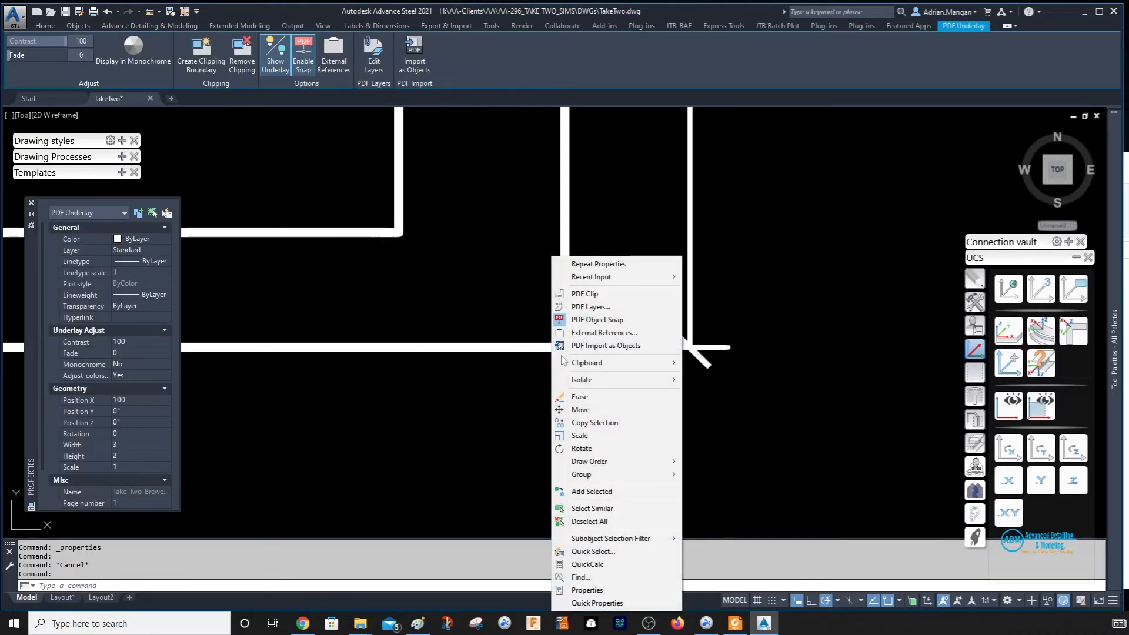
{"action": "left_click", "coordinate": [575, 436]}
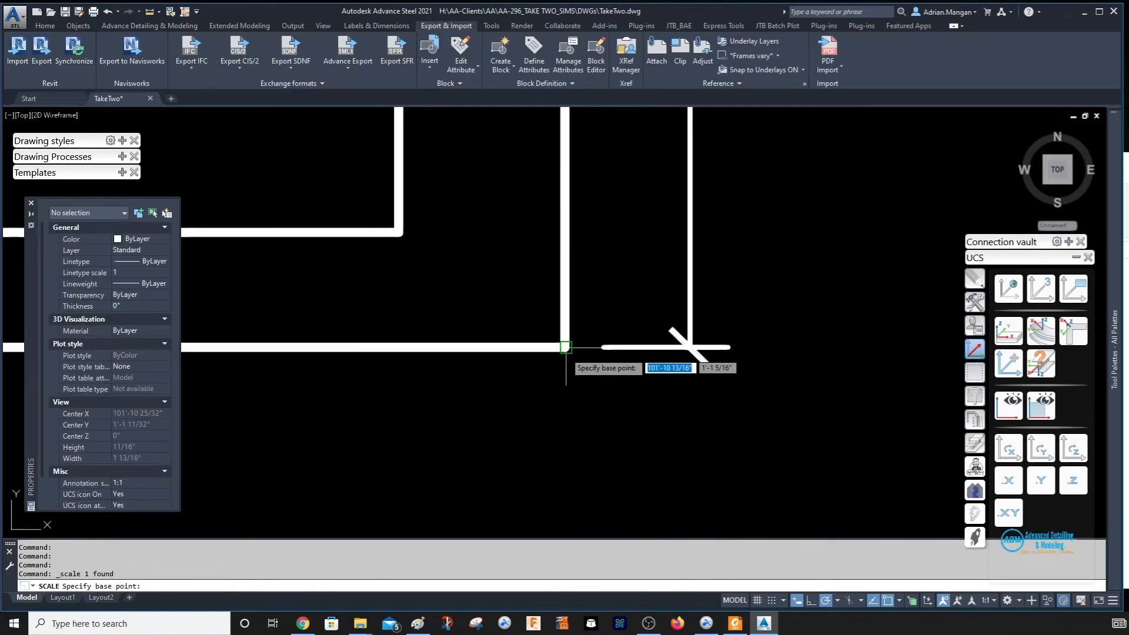
{"action": "left_click", "coordinate": [566, 347]}
{"action": "scroll", "coordinate": [588, 318], "scroll_direction": "down", "scroll_amount": 5}
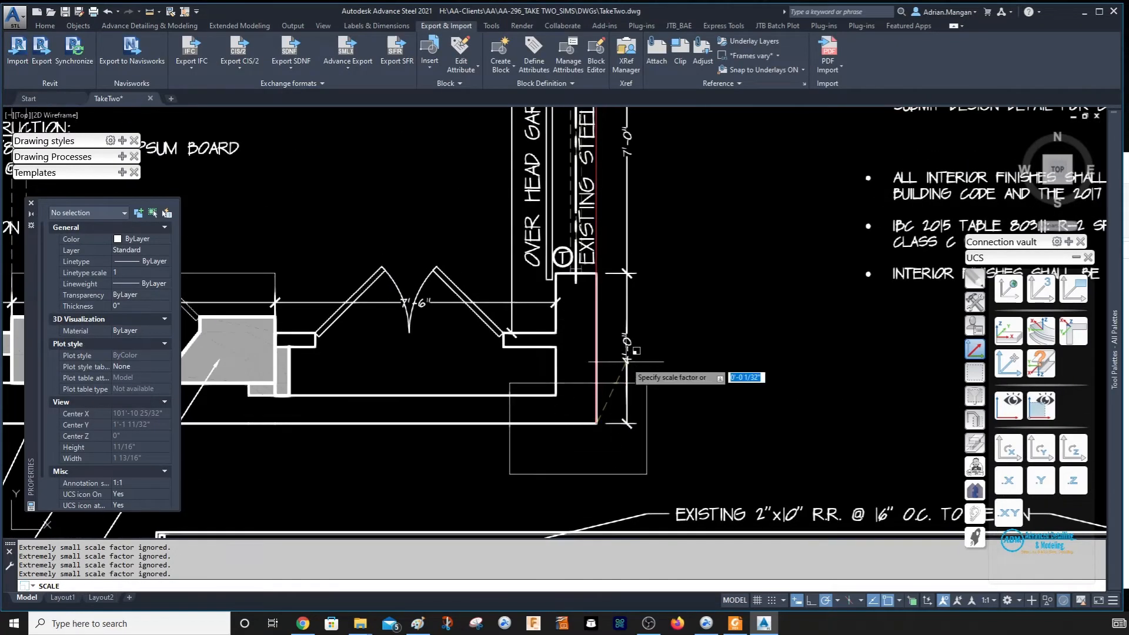
{"action": "key", "text": "Escape"}
{"action": "key", "text": "Escape"}
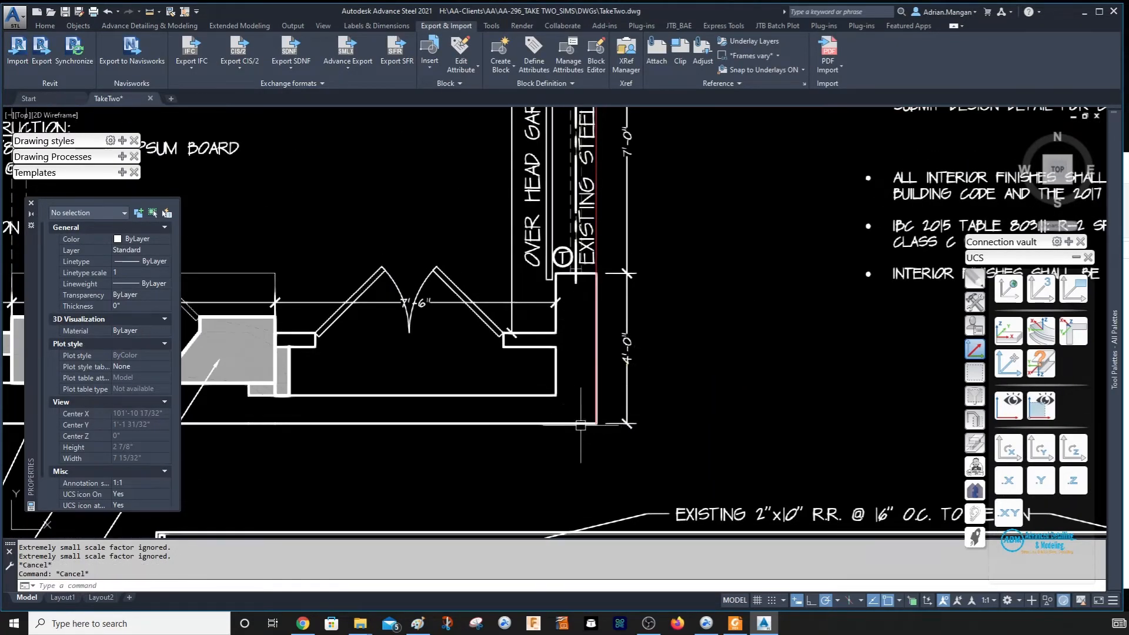
- Enlarge the third underlay freehand with Scale, using the lower outside corner of its right exterior wall as the base point
{"action": "scroll", "coordinate": [580, 425], "scroll_direction": "down", "scroll_amount": 8}
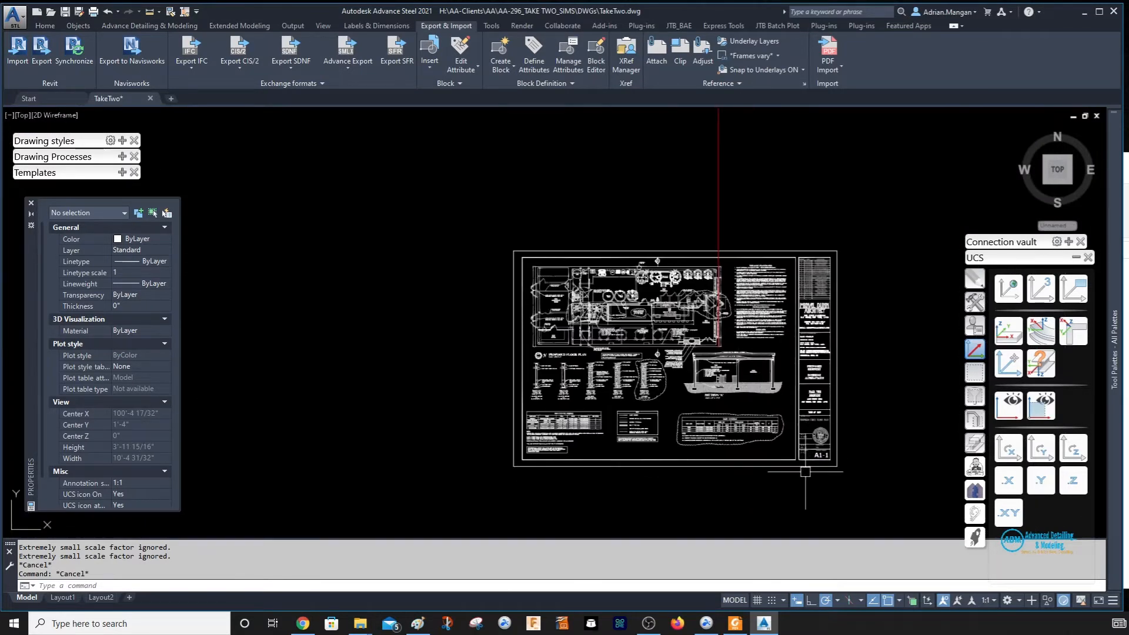
{"action": "left_click", "coordinate": [805, 471]}
{"action": "right_click", "coordinate": [810, 466]}
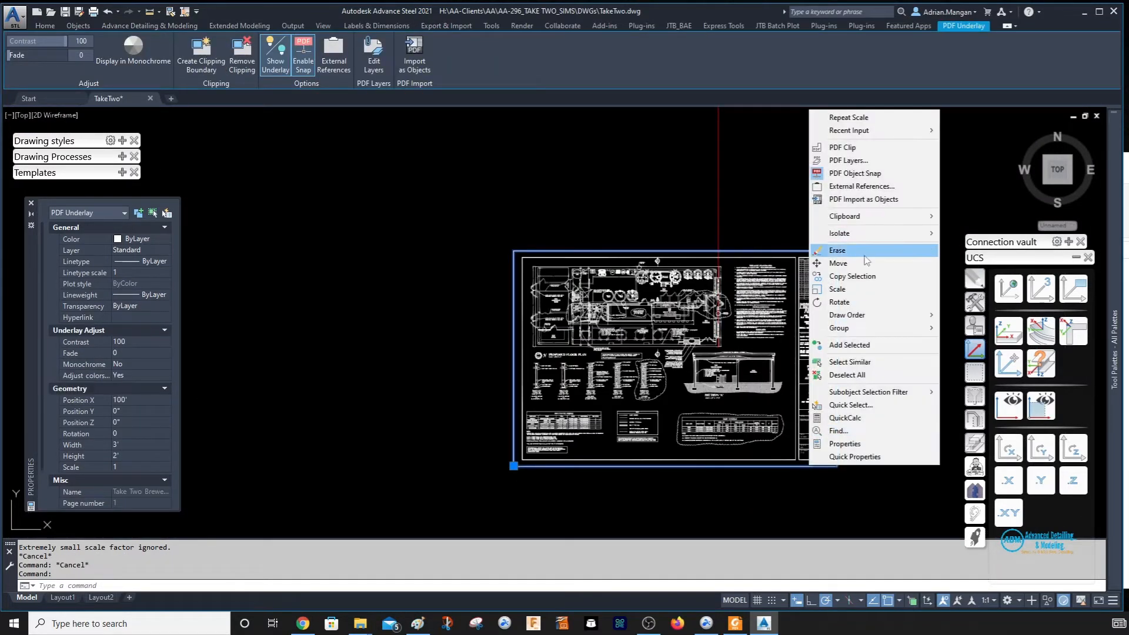
{"action": "left_click", "coordinate": [851, 296]}
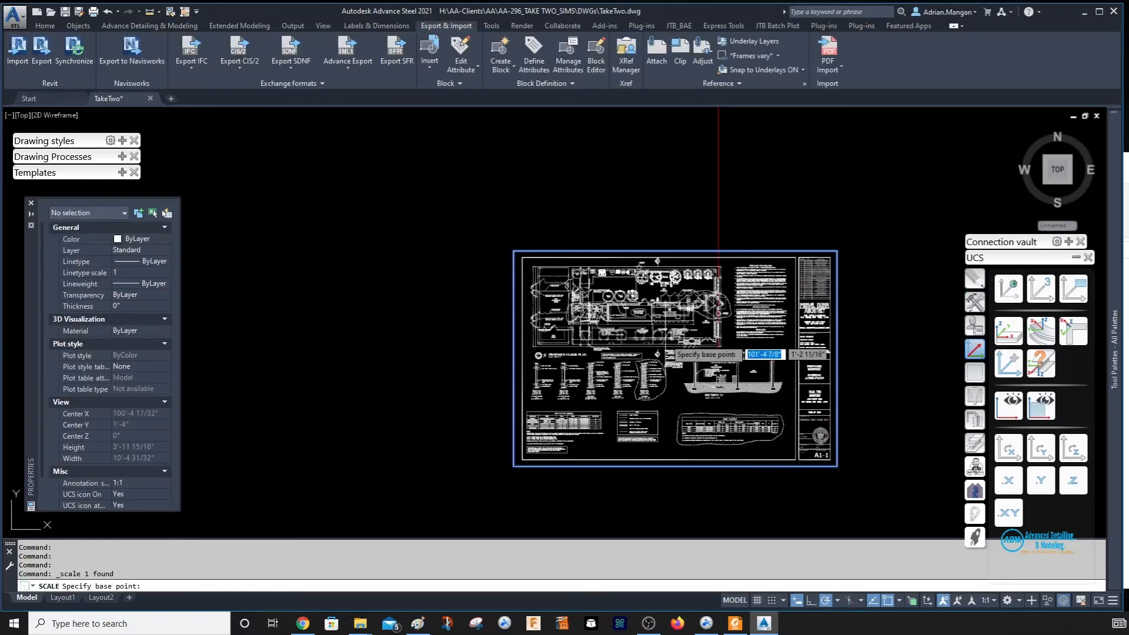
{"action": "scroll", "coordinate": [771, 350], "scroll_direction": "up", "scroll_amount": 5}
{"action": "middle_click_drag", "start_coordinate": [771, 350], "coordinate": [703, 453]}
{"action": "scroll", "coordinate": [726, 364], "scroll_direction": "up", "scroll_amount": 1}
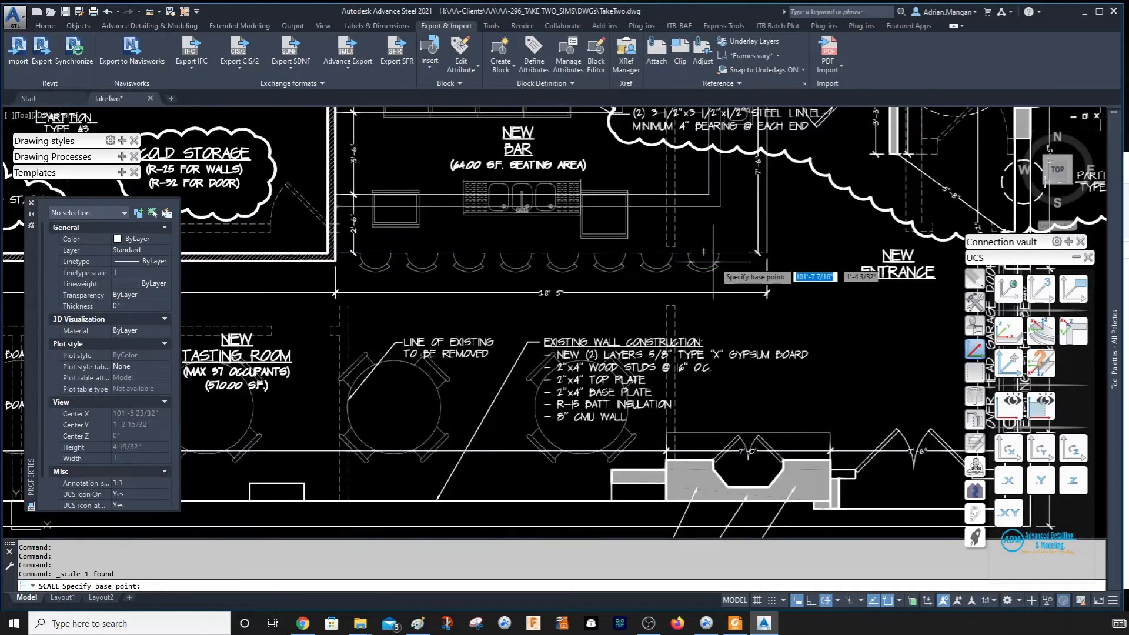
{"action": "scroll", "coordinate": [752, 277], "scroll_direction": "down", "scroll_amount": 3}
{"action": "middle_click_drag", "start_coordinate": [746, 282], "coordinate": [647, 337]}
{"action": "scroll", "coordinate": [720, 330], "scroll_direction": "up", "scroll_amount": 1}
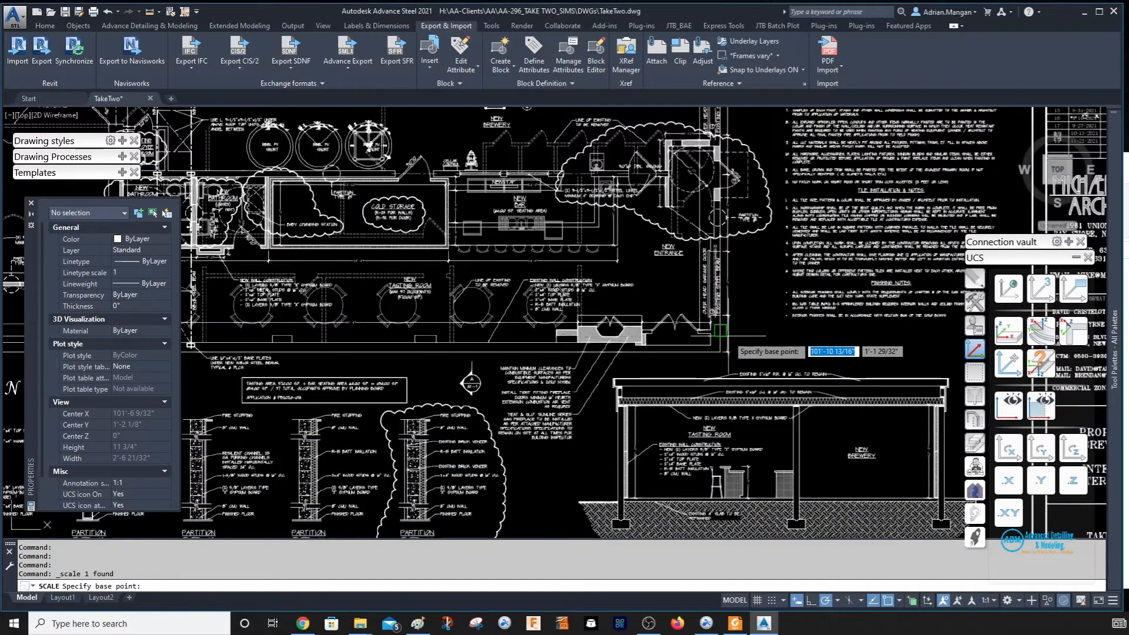
{"action": "scroll", "coordinate": [670, 388], "scroll_direction": "up", "scroll_amount": 4}
{"action": "scroll", "coordinate": [794, 405], "scroll_direction": "up", "scroll_amount": 3}
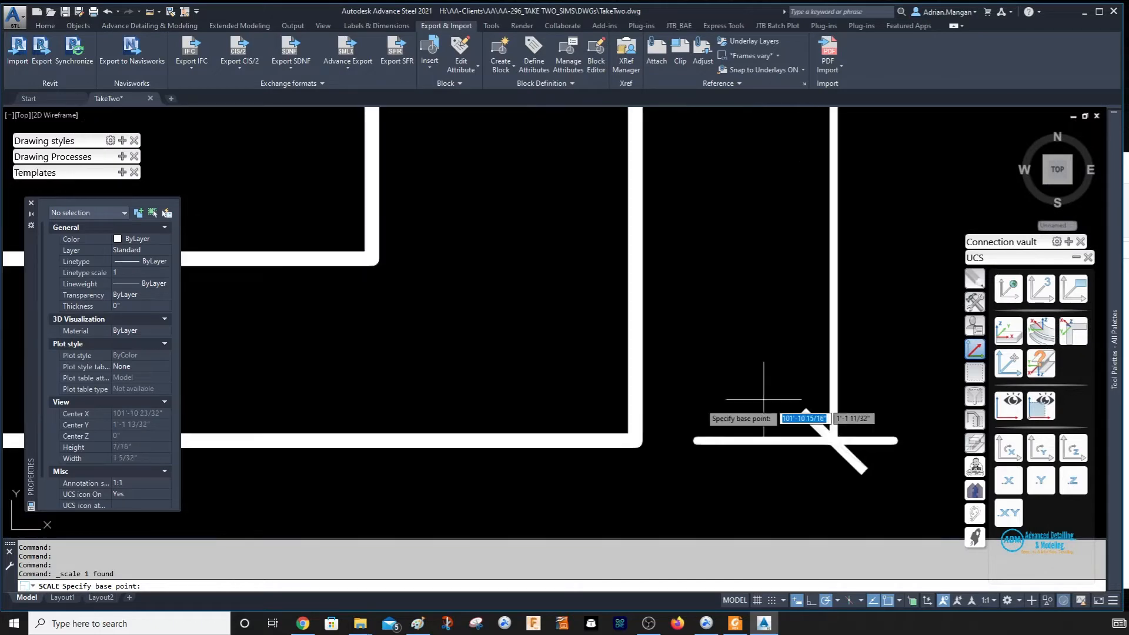
{"action": "left_click", "coordinate": [635, 438]}
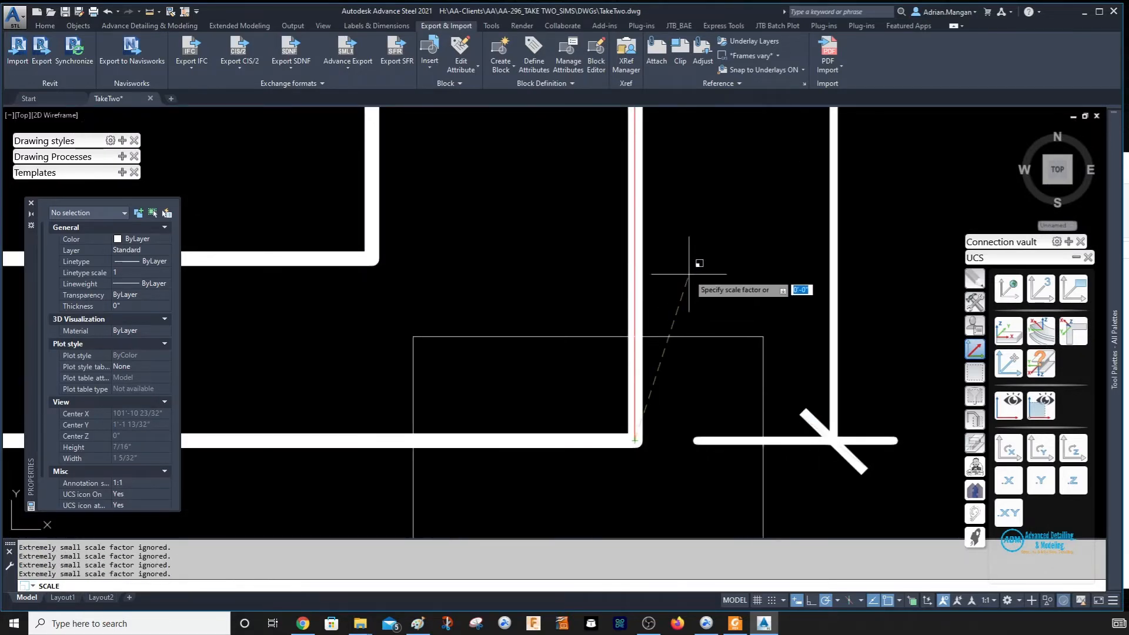
{"action": "scroll", "coordinate": [694, 270], "scroll_direction": "down", "scroll_amount": 8}
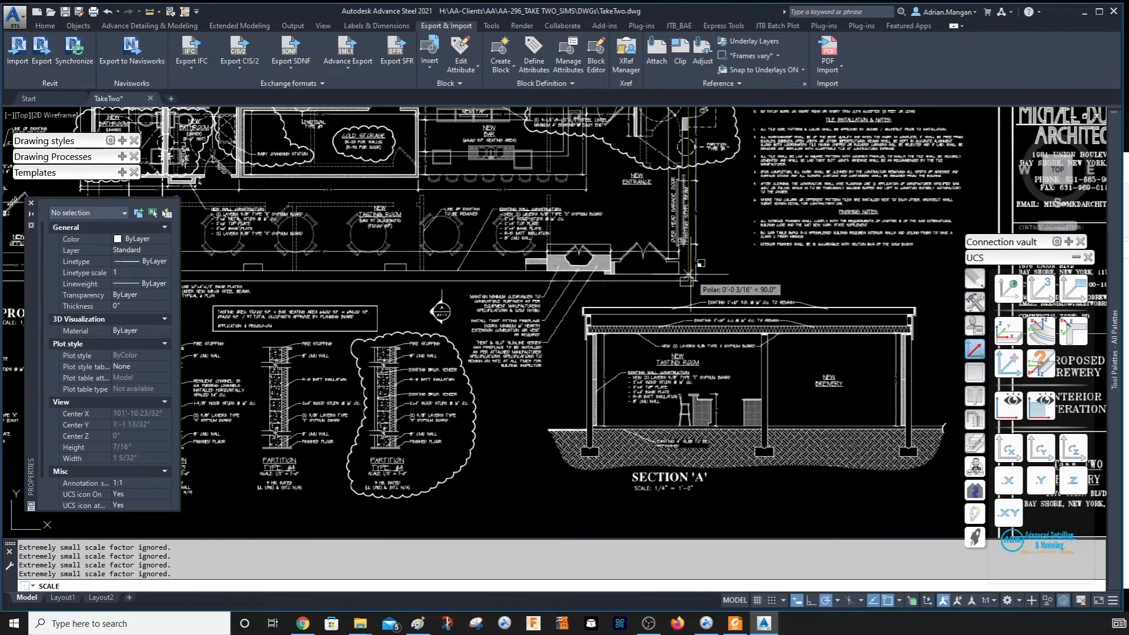
{"action": "middle_click_drag", "start_coordinate": [700, 267], "coordinate": [693, 320]}
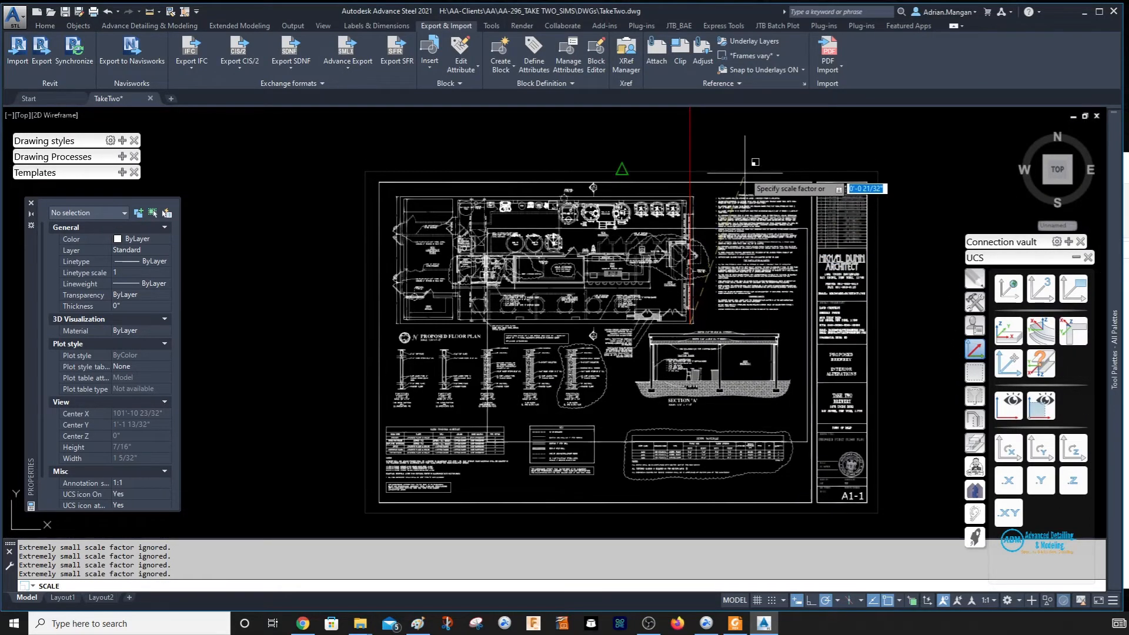
{"action": "scroll", "coordinate": [760, 149], "scroll_direction": "down", "scroll_amount": 4}
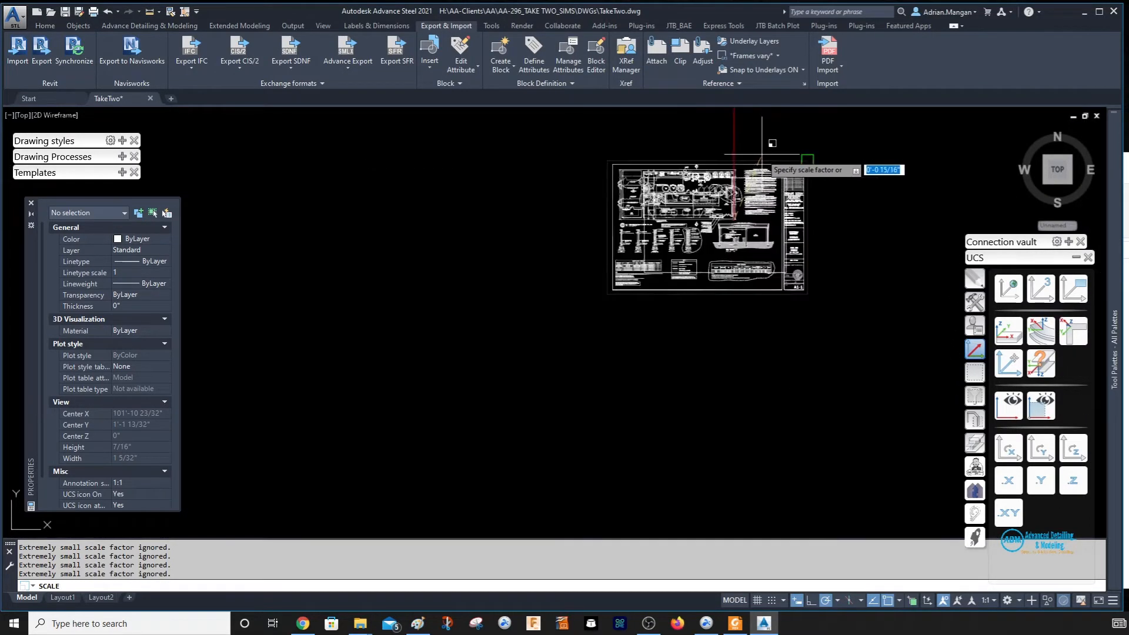
{"action": "left_click", "coordinate": [825, 114]}
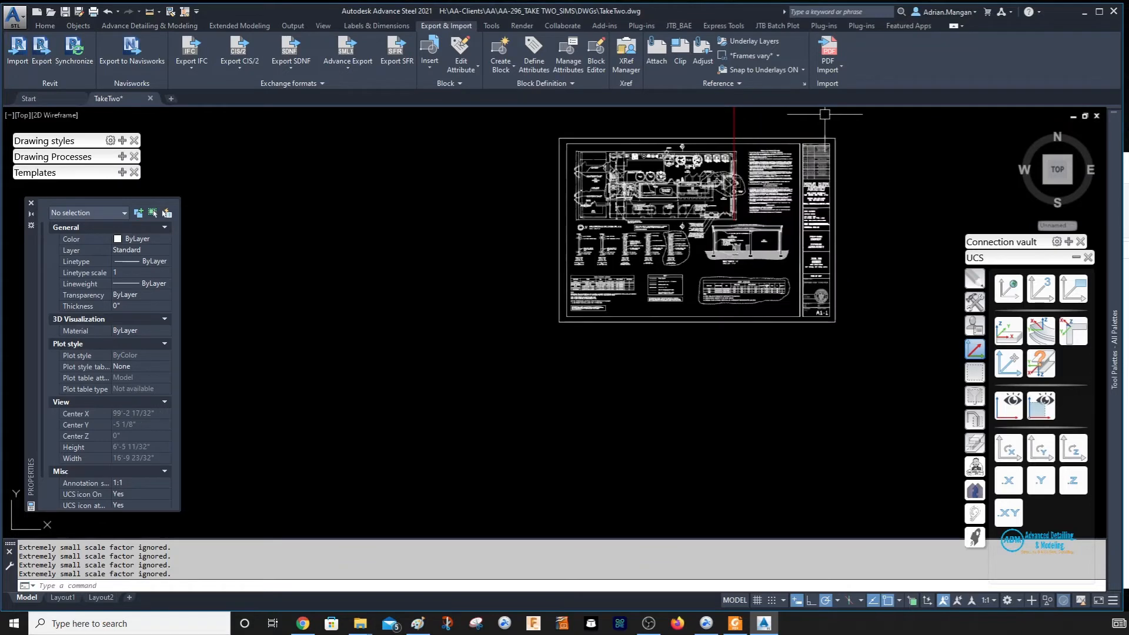
- Undo the freehand enlargement of the third underlay and try scaling it again from the lower outside corner of its right exterior wall
{"action": "left_click", "coordinate": [107, 12]}
{"action": "left_click", "coordinate": [700, 251]}
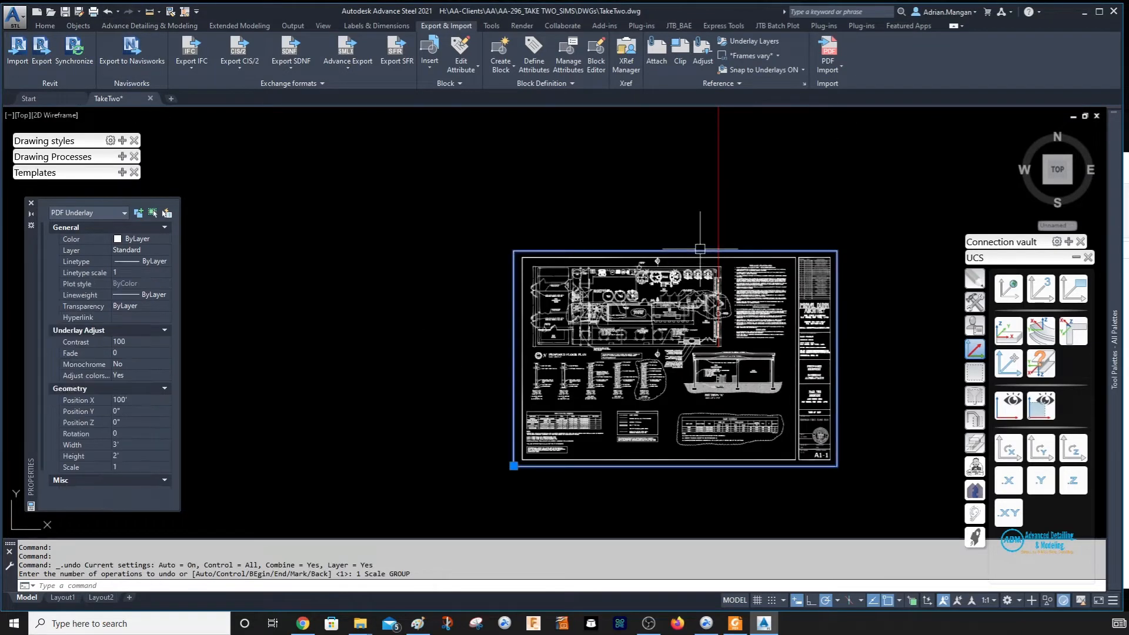
{"action": "right_click", "coordinate": [766, 212]}
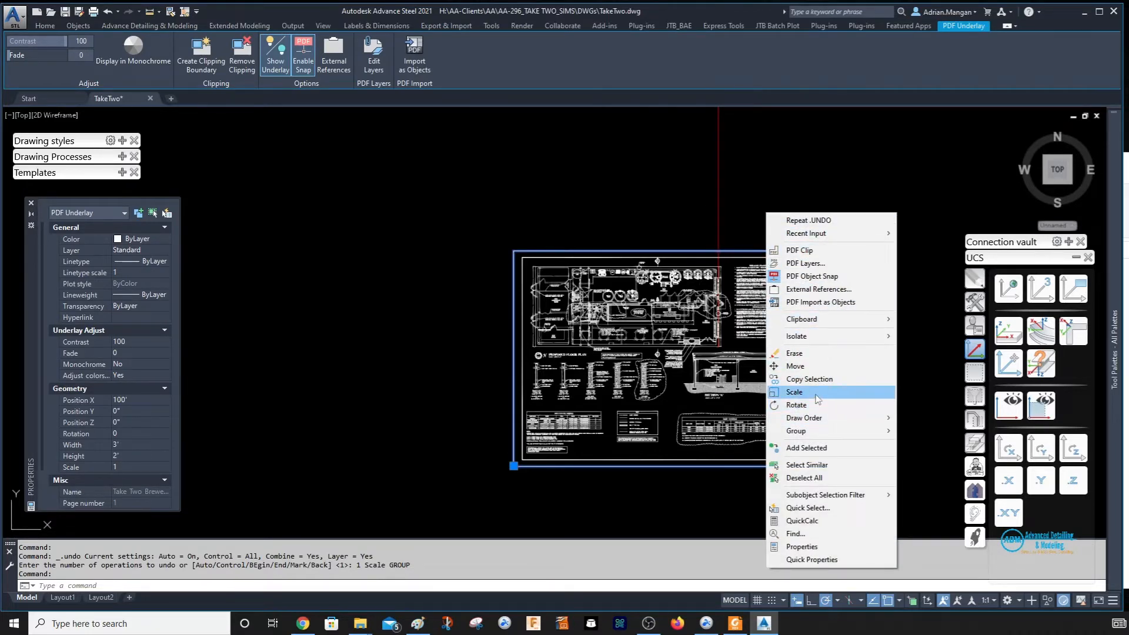
{"action": "left_click", "coordinate": [794, 392]}
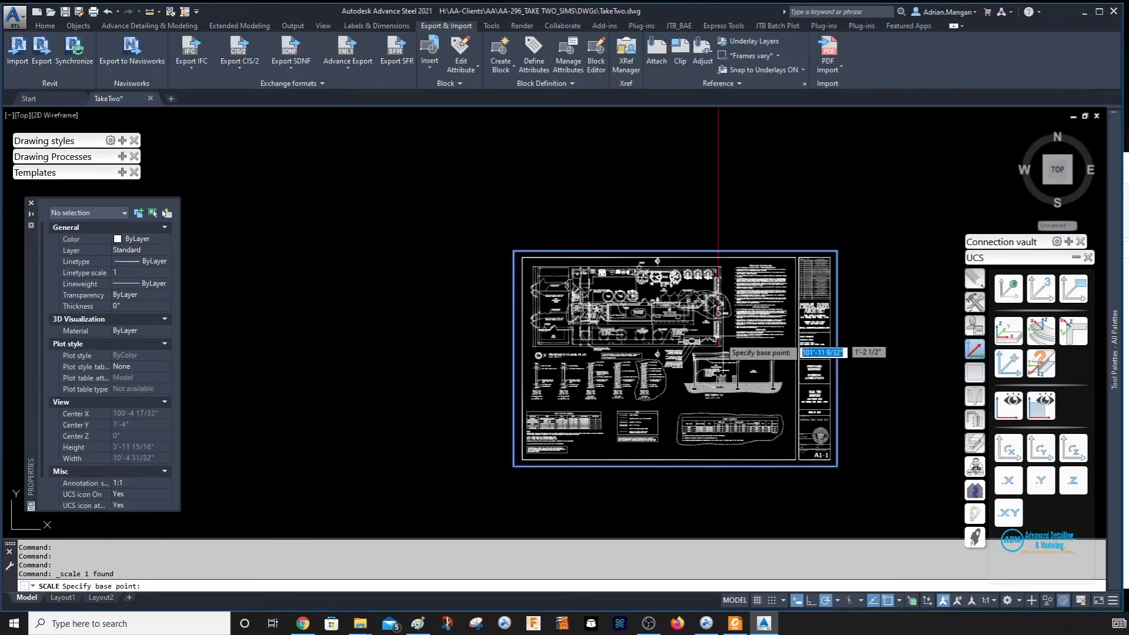
{"action": "scroll", "coordinate": [720, 352], "scroll_direction": "up", "scroll_amount": 5}
{"action": "scroll", "coordinate": [722, 351], "scroll_direction": "up", "scroll_amount": 5}
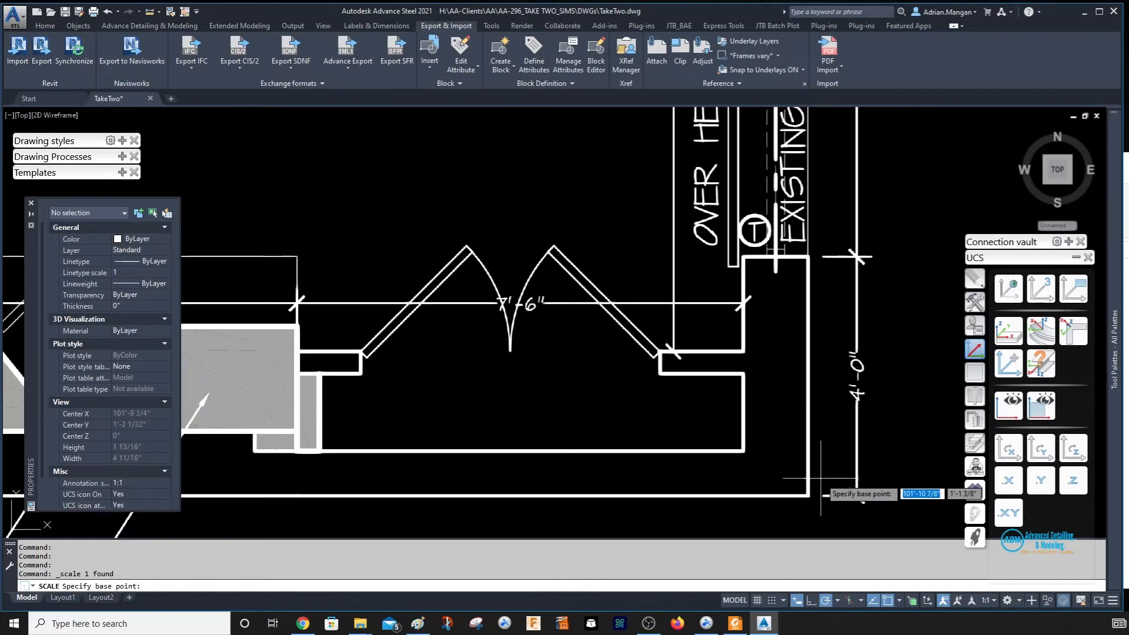
{"action": "left_click", "coordinate": [808, 496]}
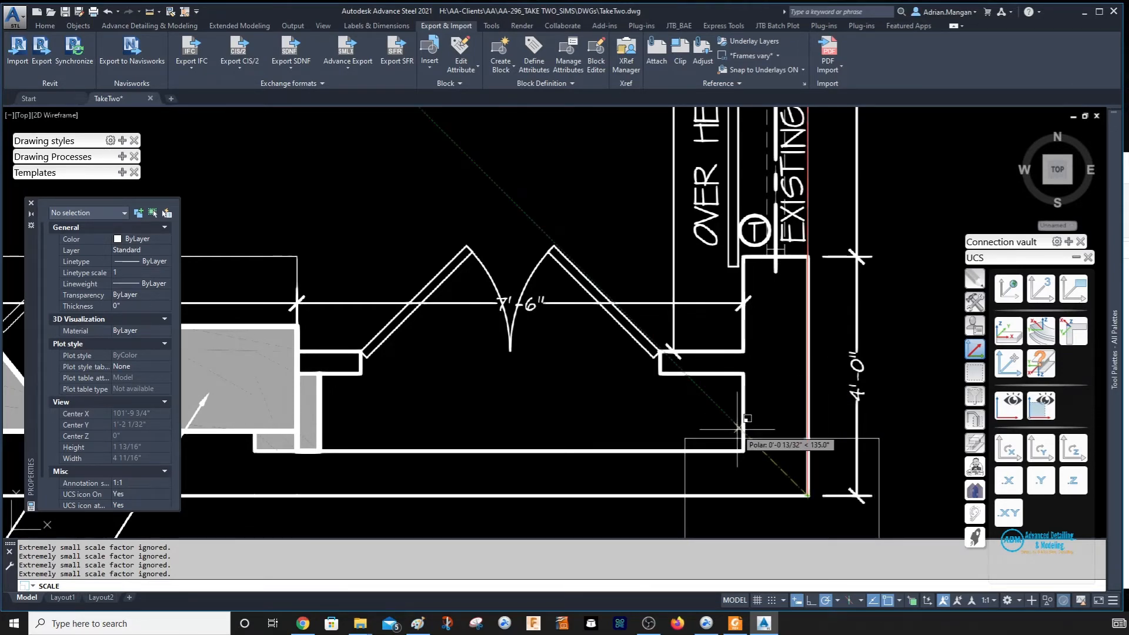
{"action": "scroll", "coordinate": [768, 417], "scroll_direction": "down", "scroll_amount": 20}
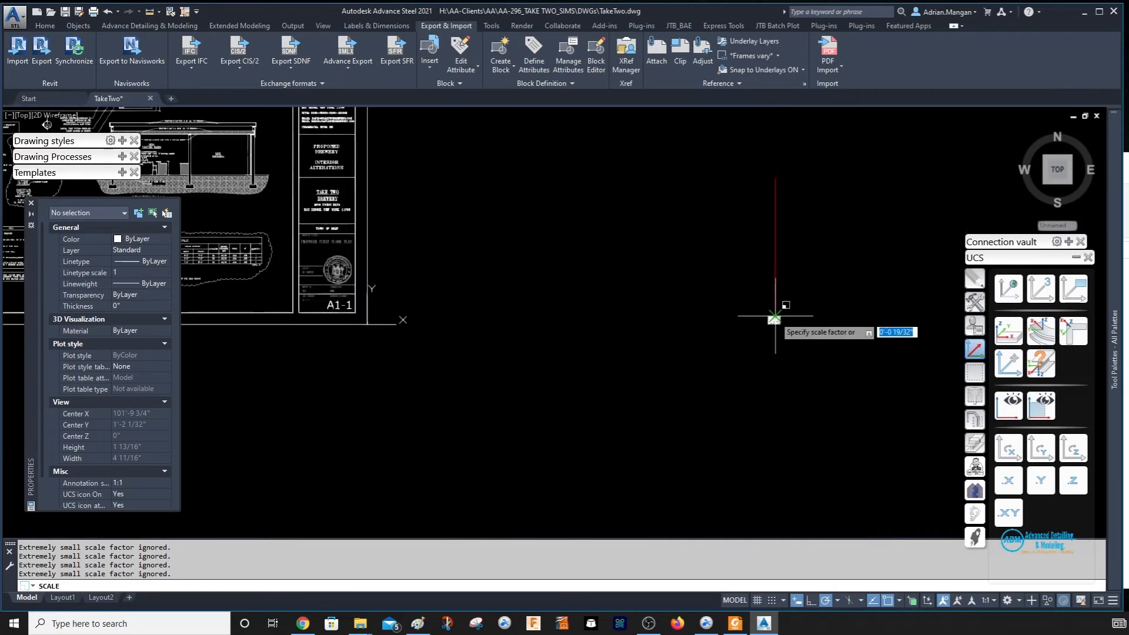
{"action": "scroll", "coordinate": [774, 317], "scroll_direction": "down", "scroll_amount": 8}
{"action": "key", "text": "Escape"}
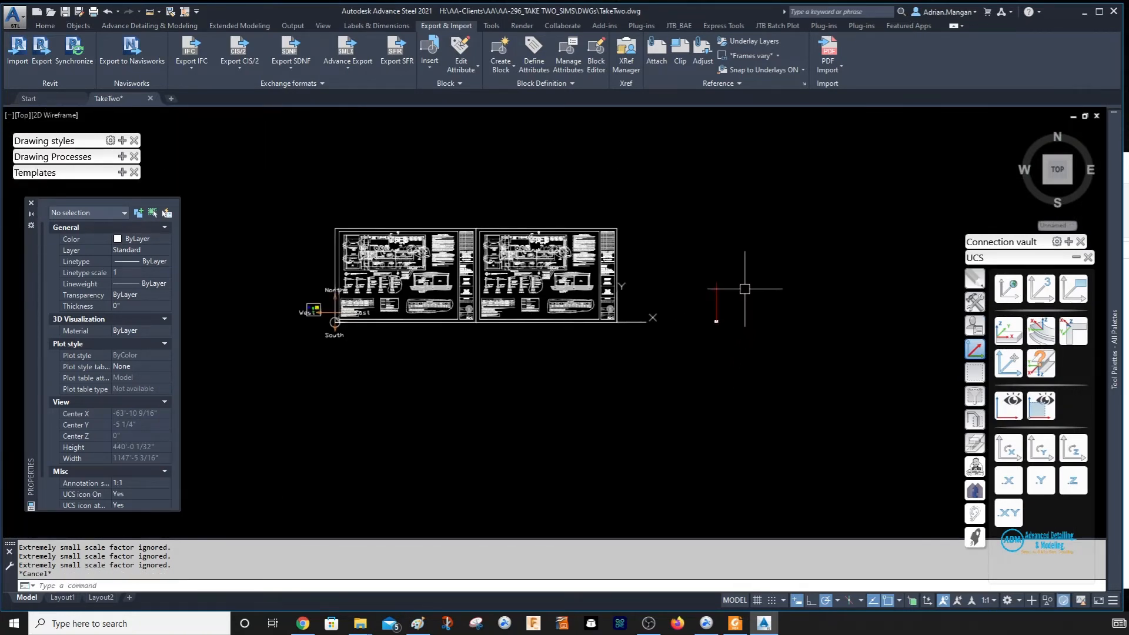
- Erase the small third underlay together with its red reference line
{"action": "left_click", "coordinate": [737, 306]}
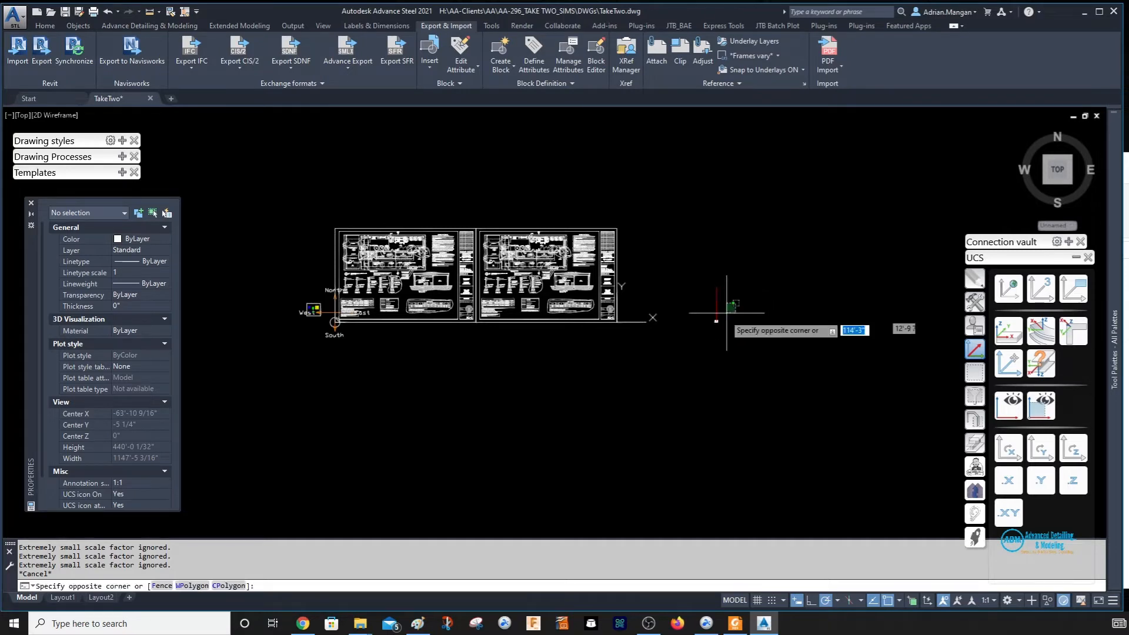
{"action": "left_click", "coordinate": [701, 349]}
{"action": "key", "text": "Delete"}
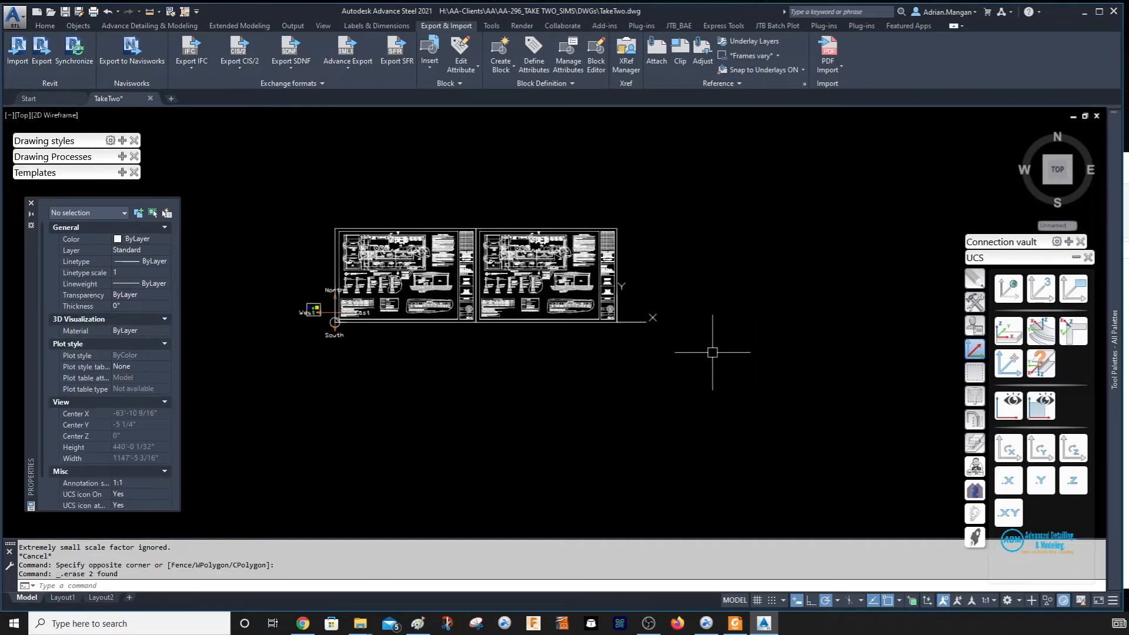
- Draw a vertical line 35'8" long upward from the lower outside corner of the right-hand underlay's right exterior wall
{"action": "scroll", "coordinate": [563, 265], "scroll_direction": "up", "scroll_amount": 10}
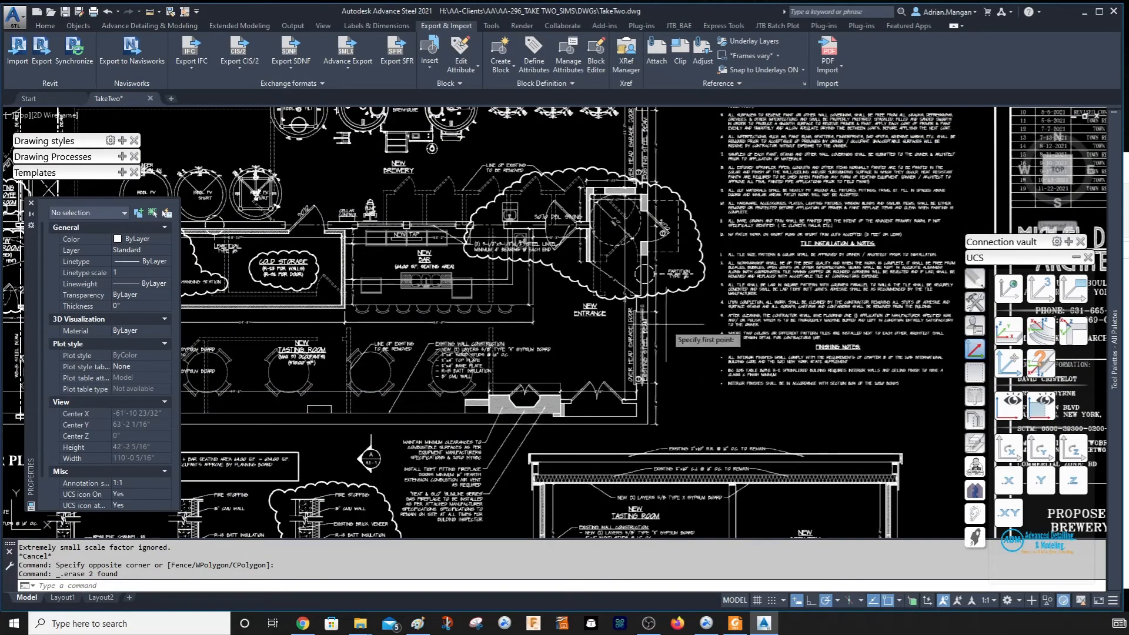
{"action": "type", "text": "l"}
{"action": "key", "text": "Return"}
{"action": "left_click", "coordinate": [646, 423]}
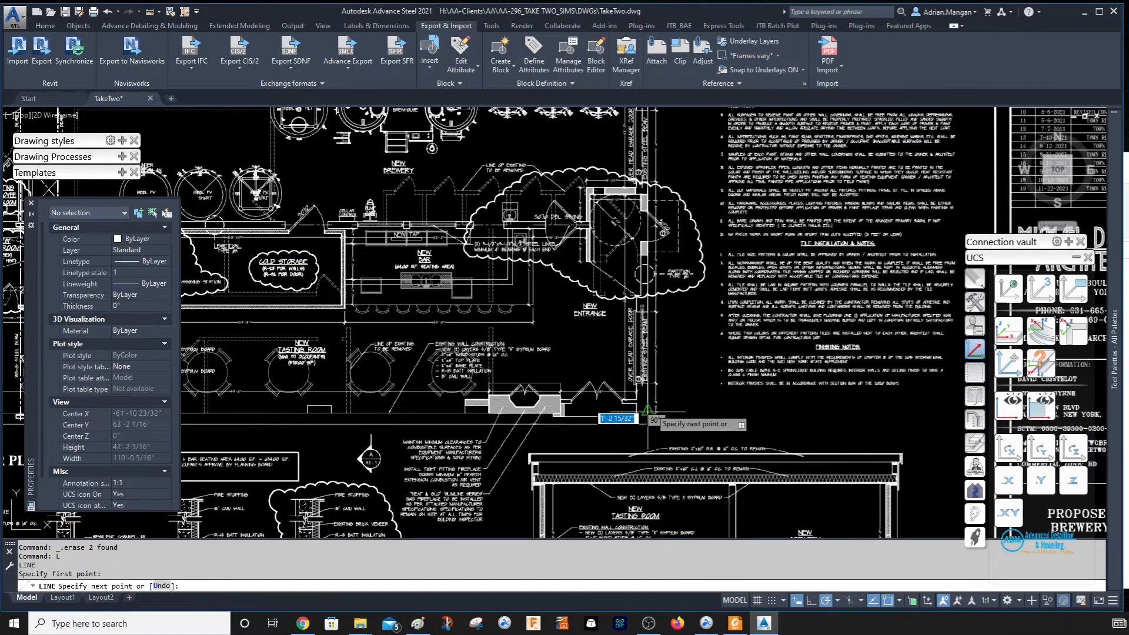
{"action": "scroll", "coordinate": [647, 414], "scroll_direction": "down", "scroll_amount": 10}
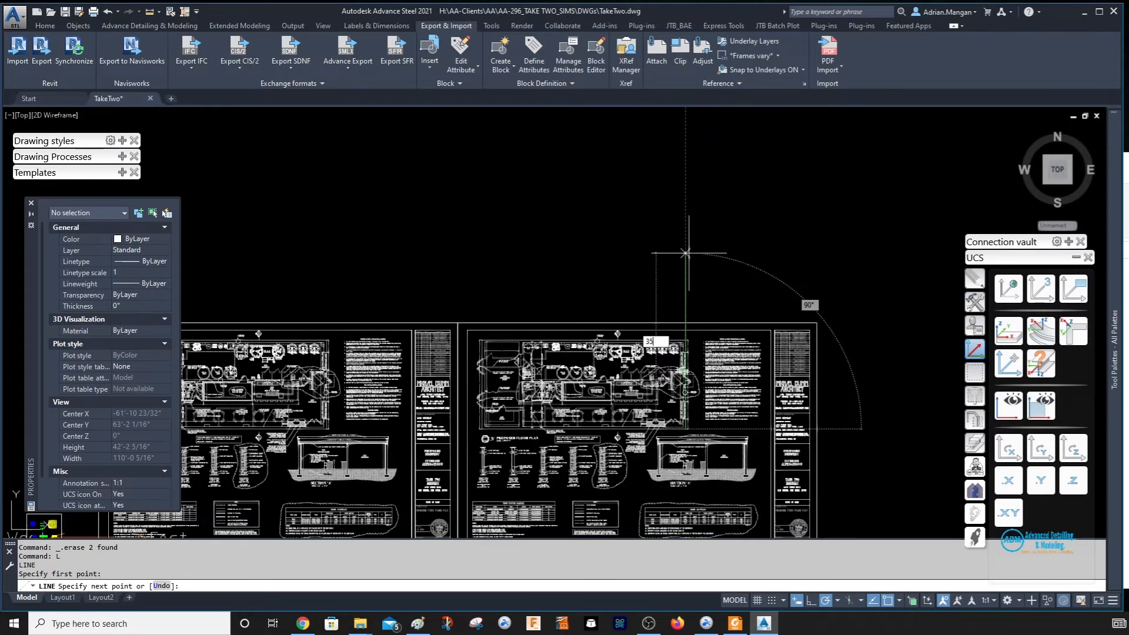
{"action": "key", "text": "Return"}
{"action": "key", "text": "Escape"}
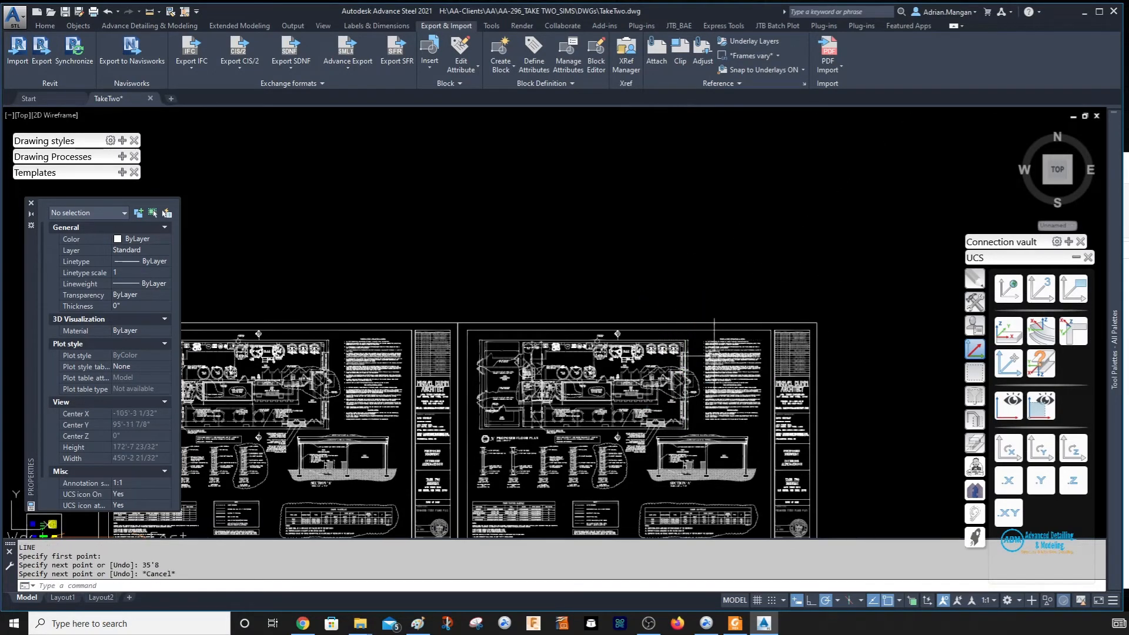
- Change the color of the new 35'8" line along the right exterior wall to Red
{"action": "scroll", "coordinate": [682, 339], "scroll_direction": "up", "scroll_amount": 4}
{"action": "scroll", "coordinate": [726, 332], "scroll_direction": "up", "scroll_amount": 5}
{"action": "left_click", "coordinate": [710, 381]}
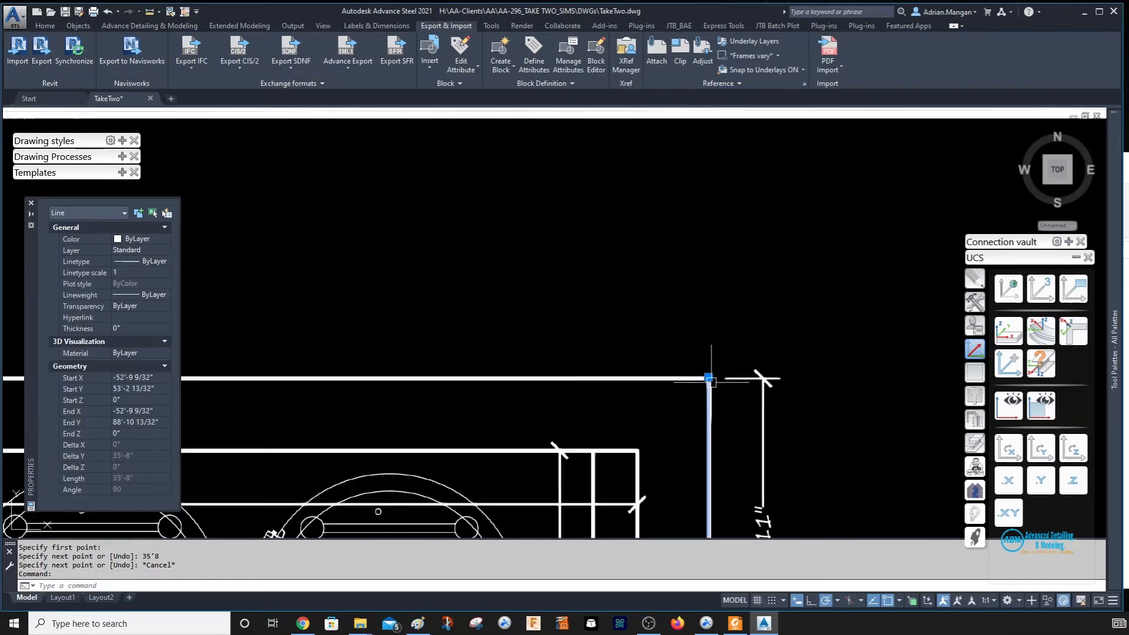
{"action": "left_click", "coordinate": [166, 240]}
{"action": "key", "text": "Escape"}
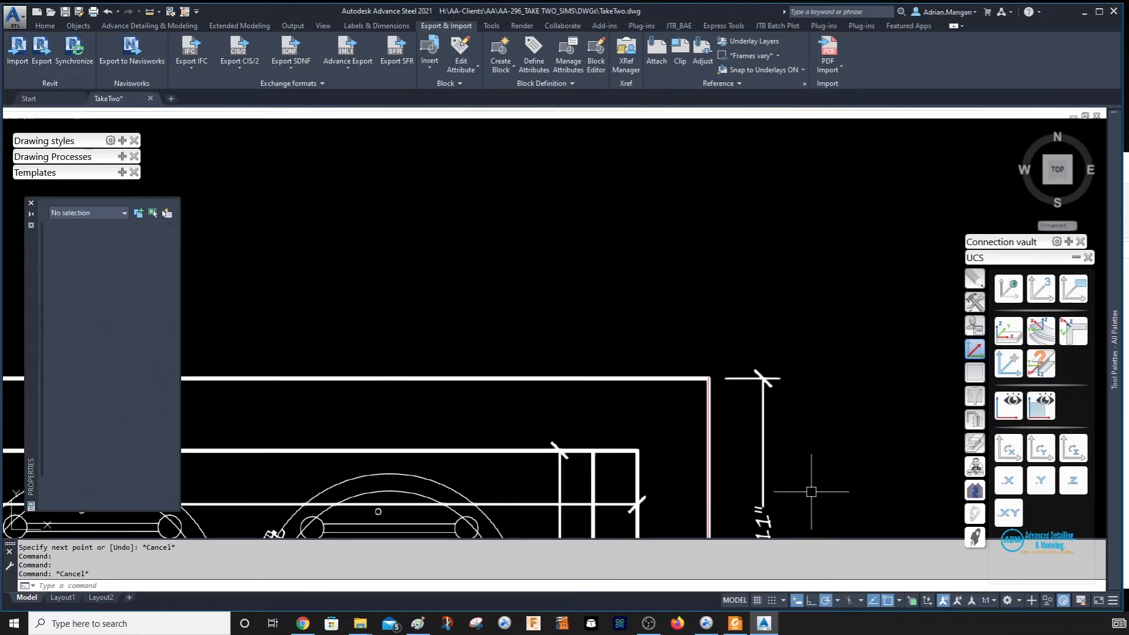
- Scale the right-hand underlay by reference from the wall's lower outside corner, matching the wall's full length to the red line's upper endpoint
{"action": "scroll", "coordinate": [697, 210], "scroll_direction": "down", "scroll_amount": 4}
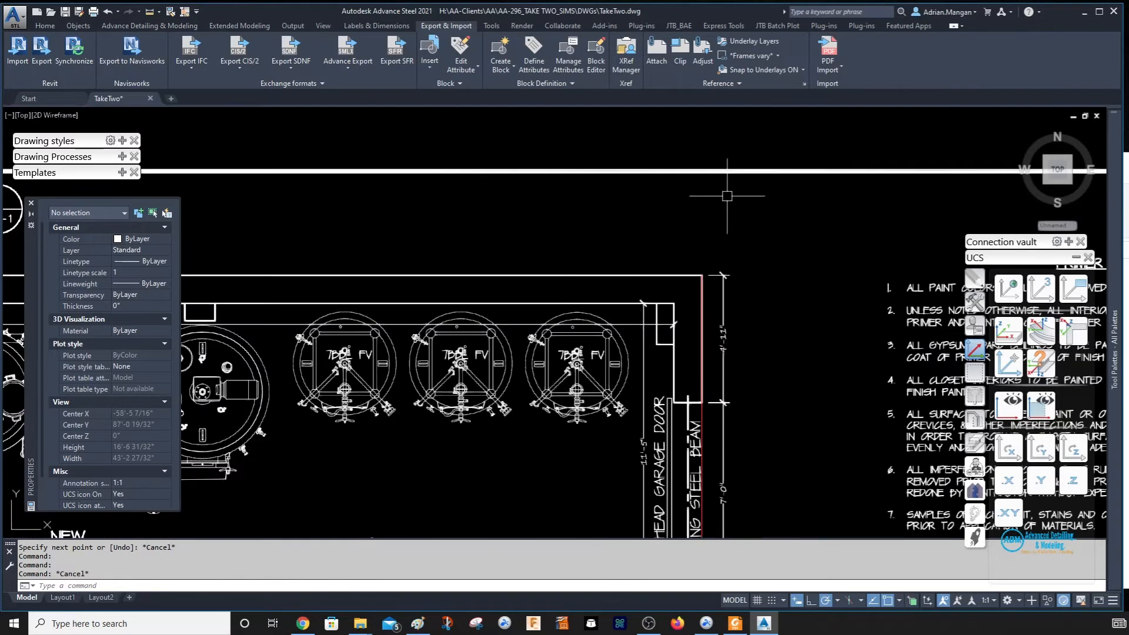
{"action": "left_click", "coordinate": [738, 171]}
{"action": "scroll", "coordinate": [739, 171], "scroll_direction": "down", "scroll_amount": 3}
{"action": "right_click", "coordinate": [738, 173]}
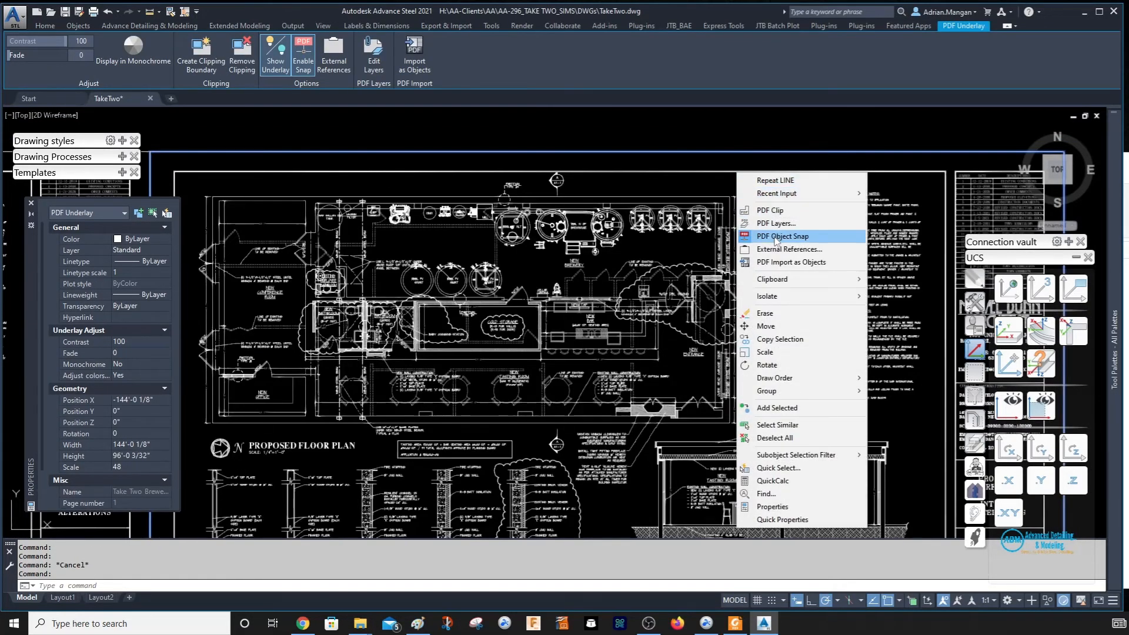
{"action": "left_click", "coordinate": [765, 352]}
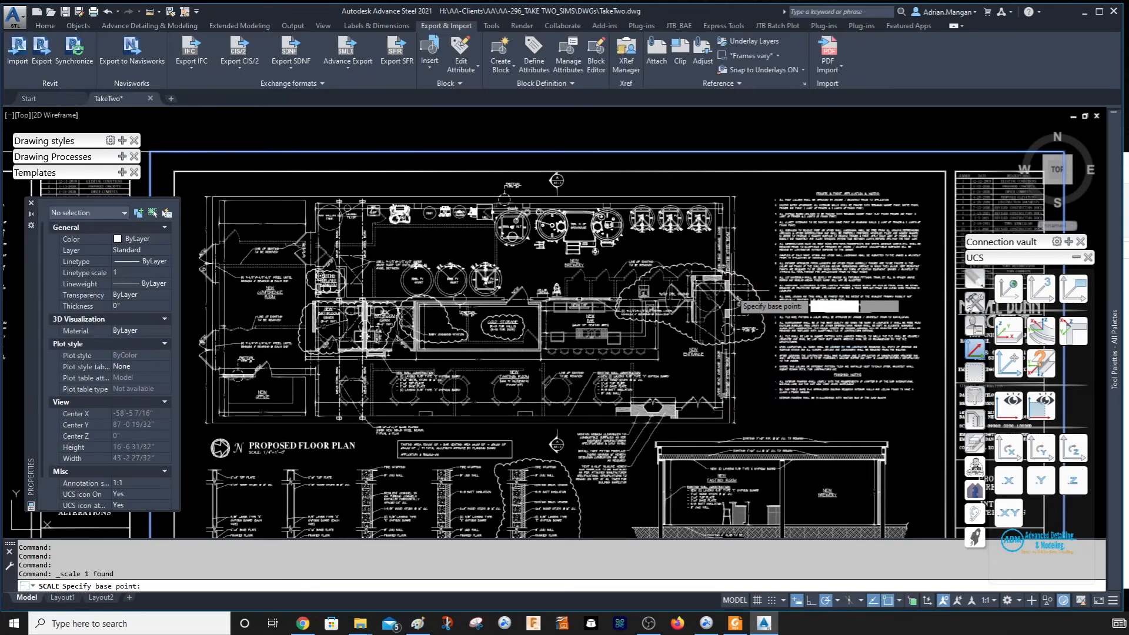
{"action": "scroll", "coordinate": [731, 297], "scroll_direction": "up", "scroll_amount": 5}
{"action": "scroll", "coordinate": [728, 406], "scroll_direction": "down", "scroll_amount": 2}
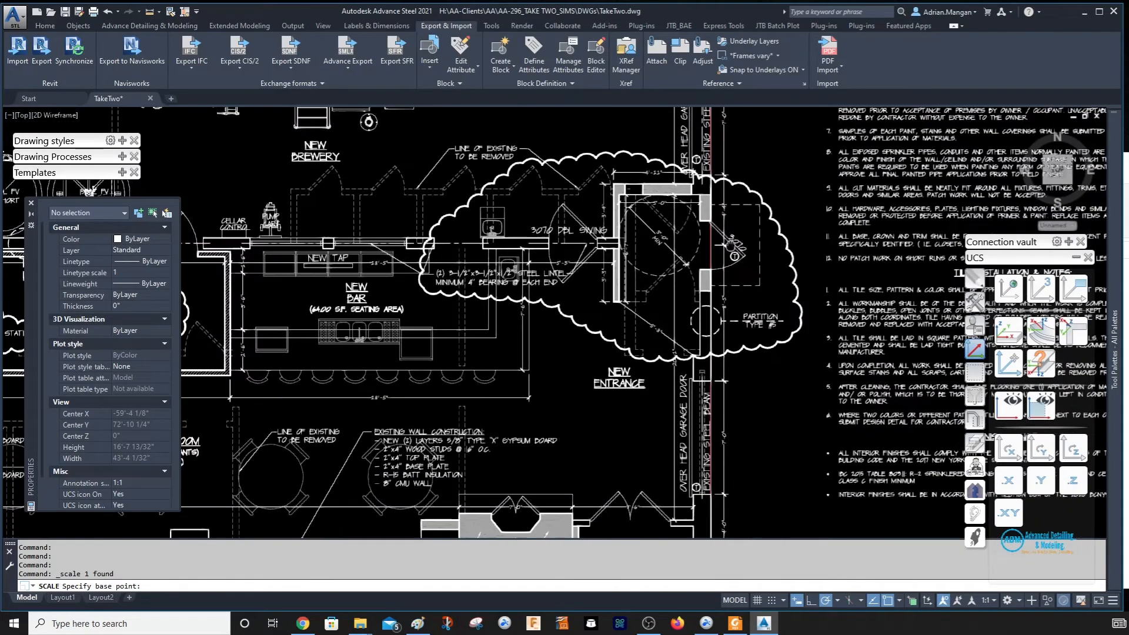
{"action": "scroll", "coordinate": [729, 400], "scroll_direction": "up", "scroll_amount": 6}
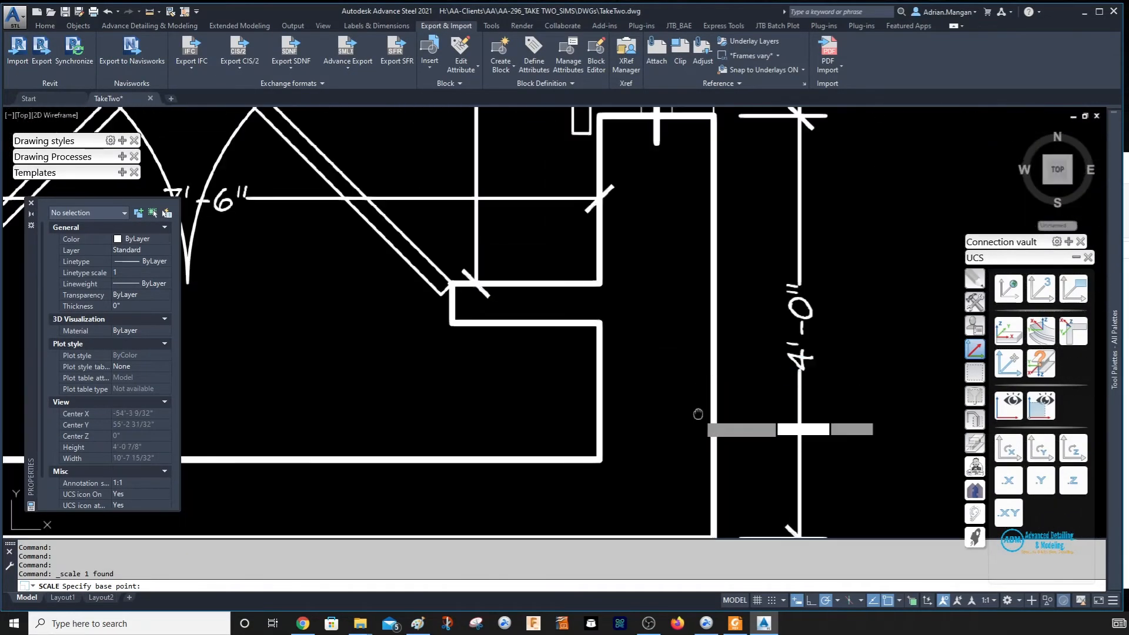
{"action": "left_click", "coordinate": [699, 318]}
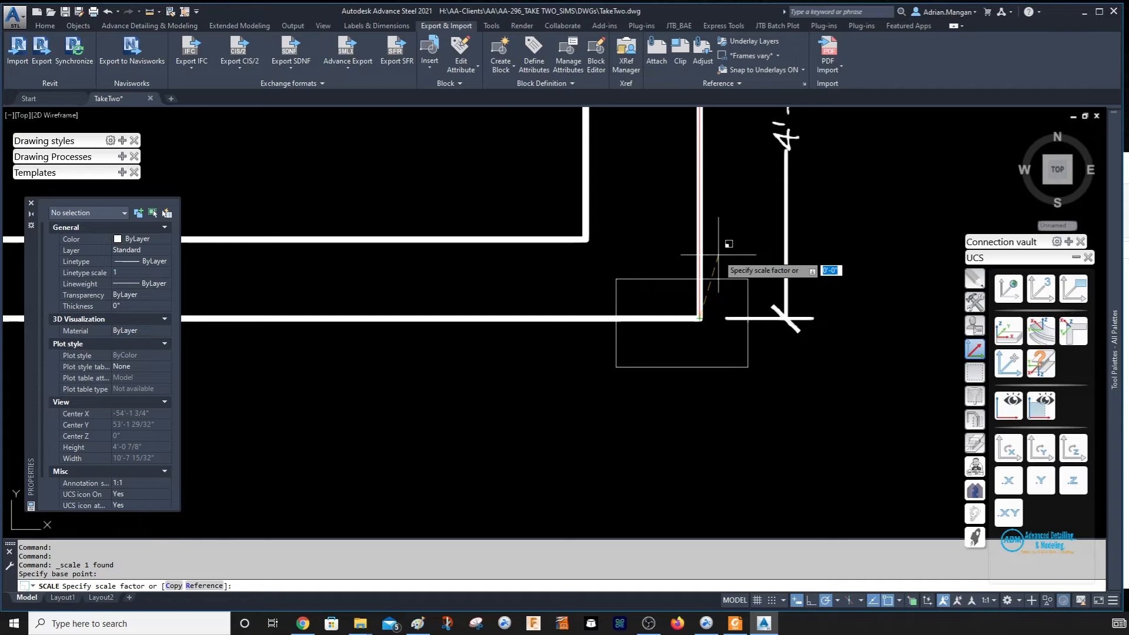
{"action": "type", "text": "r"}
{"action": "key", "text": "Return"}
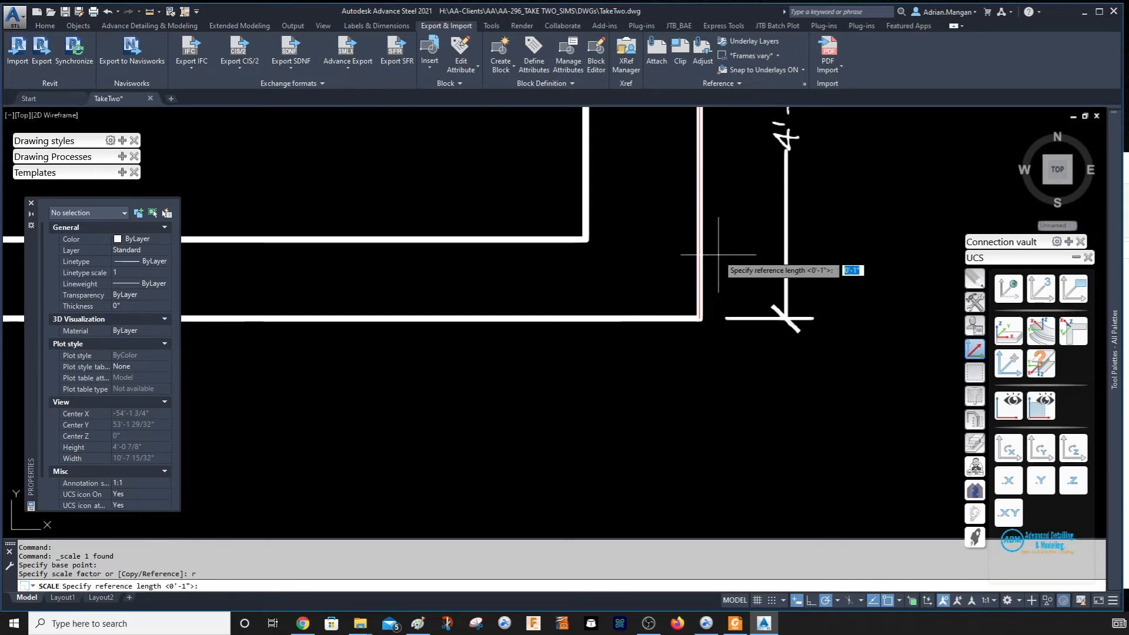
{"action": "left_click", "coordinate": [700, 319]}
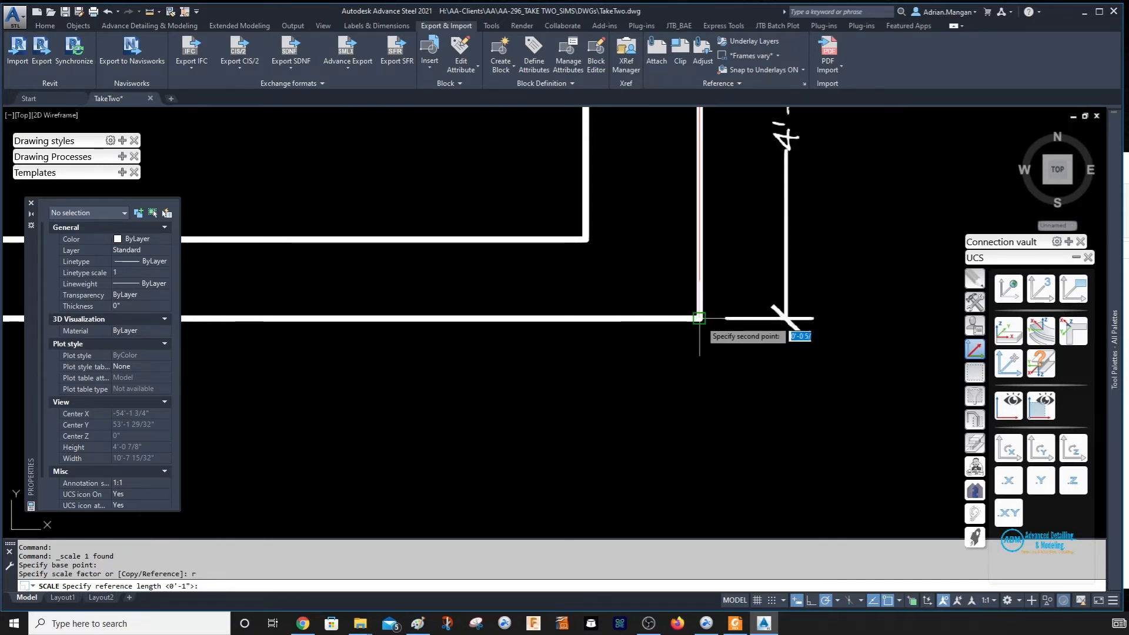
{"action": "scroll", "coordinate": [798, 243], "scroll_direction": "down", "scroll_amount": 2}
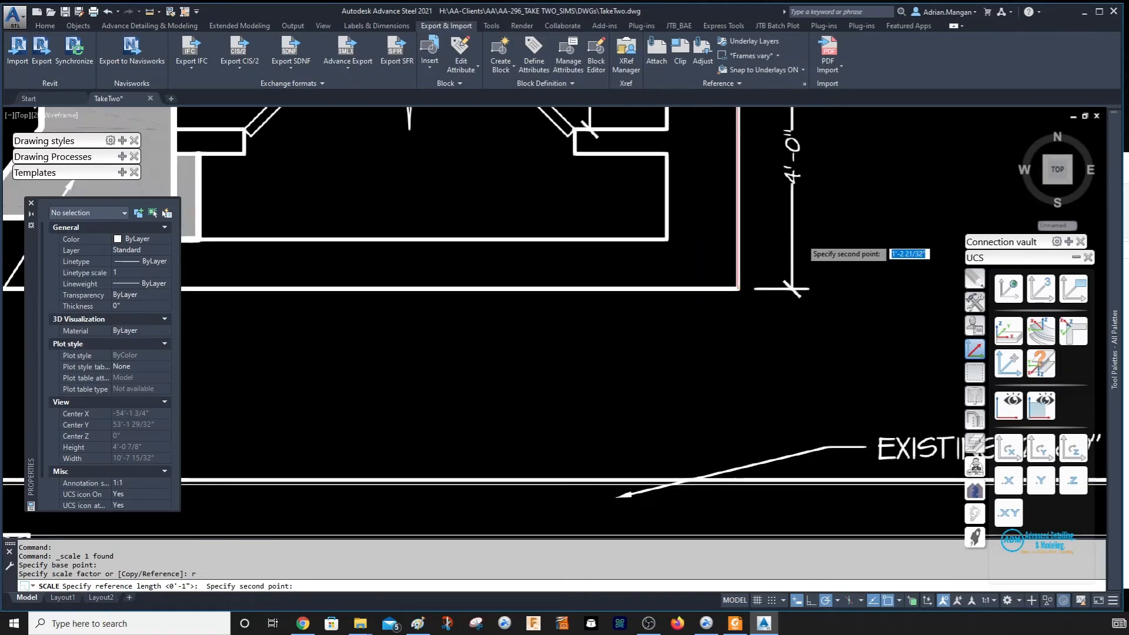
{"action": "scroll", "coordinate": [791, 289], "scroll_direction": "down", "scroll_amount": 6}
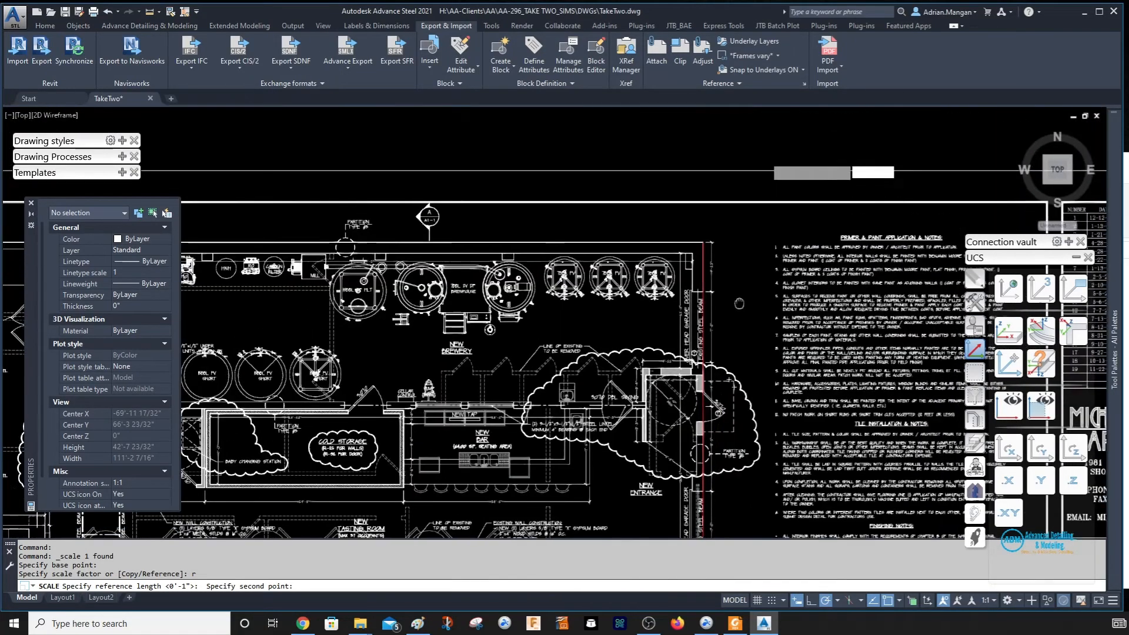
{"action": "scroll", "coordinate": [706, 250], "scroll_direction": "up", "scroll_amount": 6}
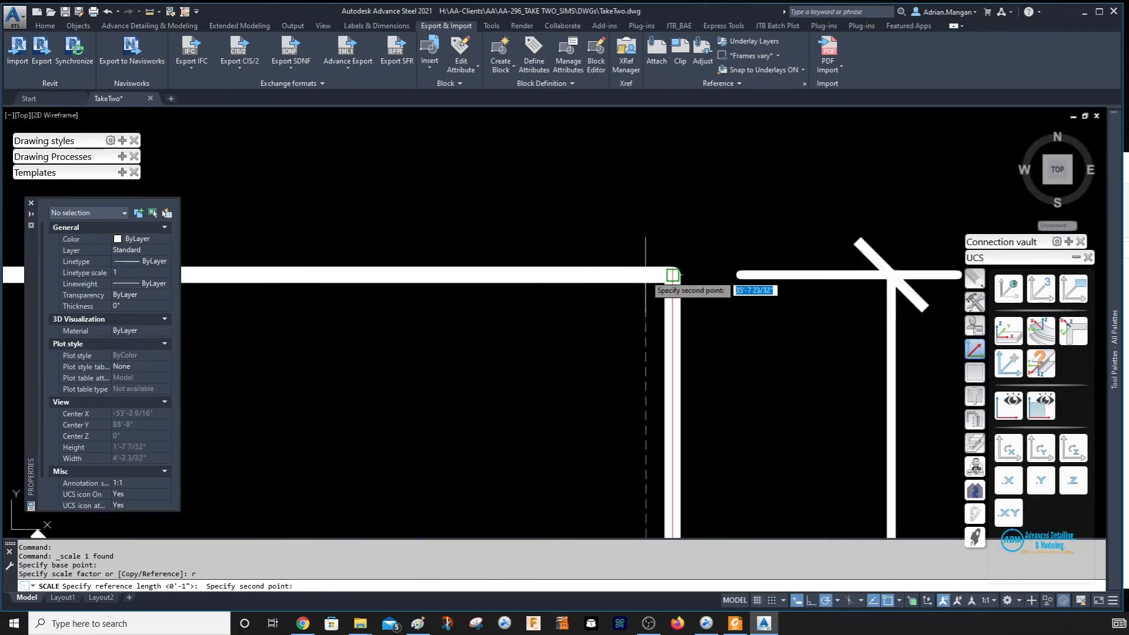
{"action": "left_click", "coordinate": [673, 274]}
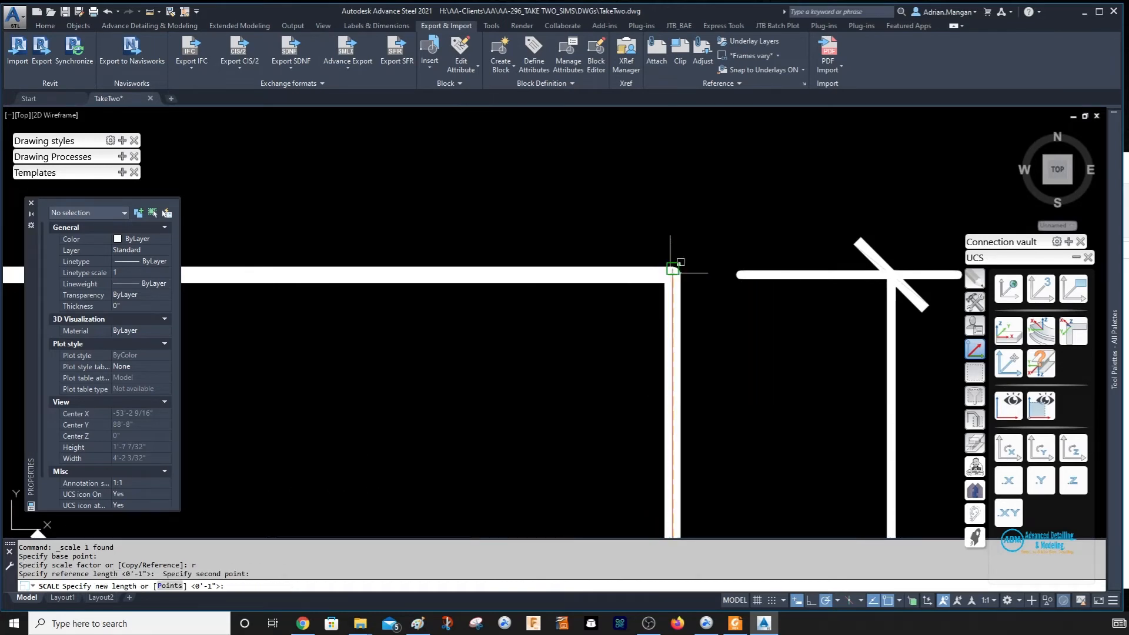
{"action": "left_click", "coordinate": [676, 269]}
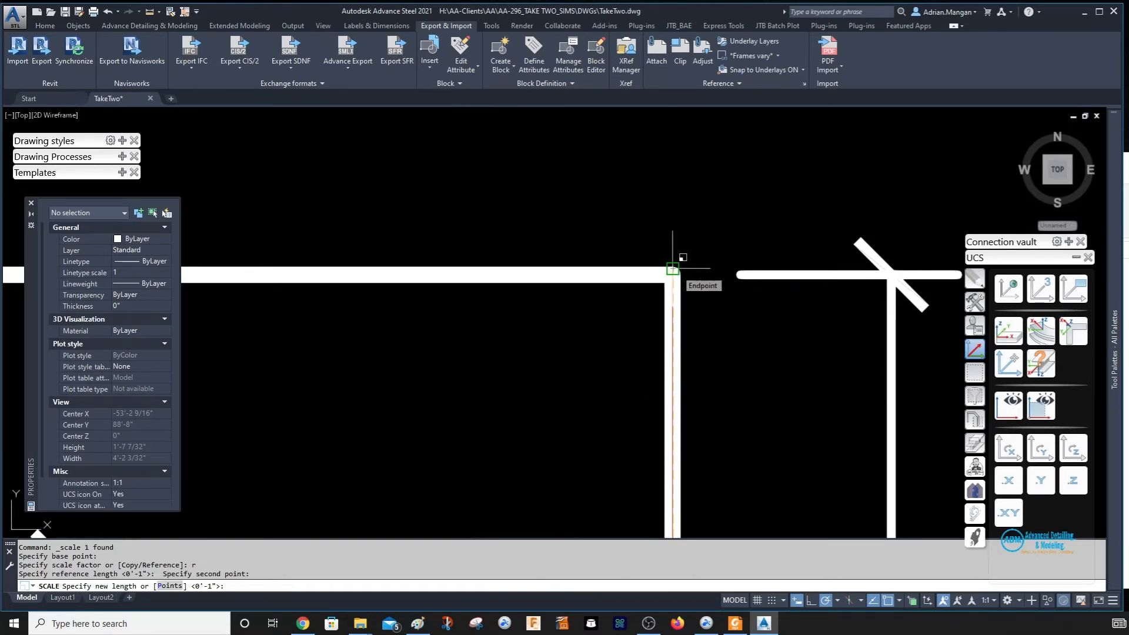
- Erase the red reference line along the right-hand underlay's right exterior wall
{"action": "scroll", "coordinate": [678, 271], "scroll_direction": "down", "scroll_amount": 5}
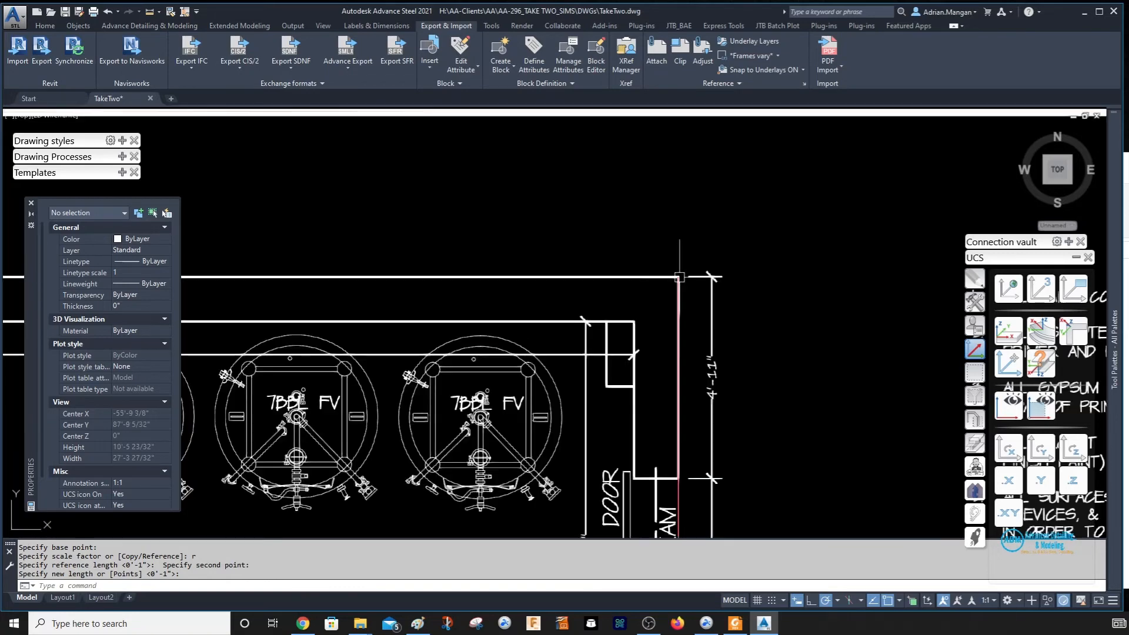
{"action": "left_click", "coordinate": [679, 282]}
{"action": "key", "text": "Delete"}
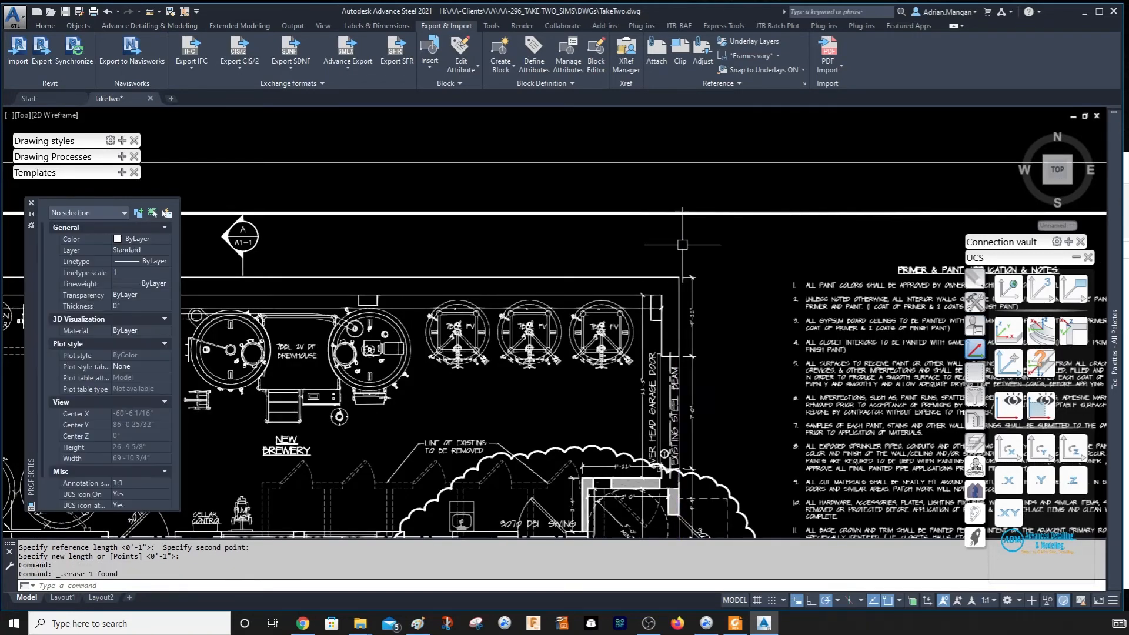
- Measure the distance between the upper and lower outside corners of the right-hand underlay's right exterior wall
{"action": "left_click", "coordinate": [150, 12]}
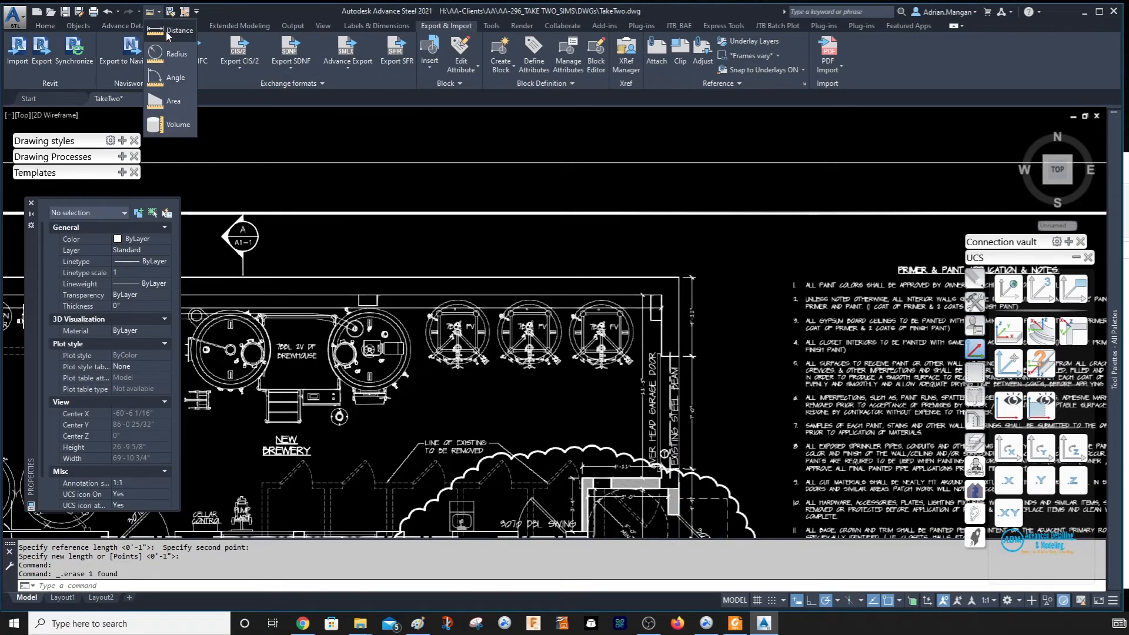
{"action": "left_click", "coordinate": [160, 30]}
{"action": "scroll", "coordinate": [680, 317], "scroll_direction": "up", "scroll_amount": 10}
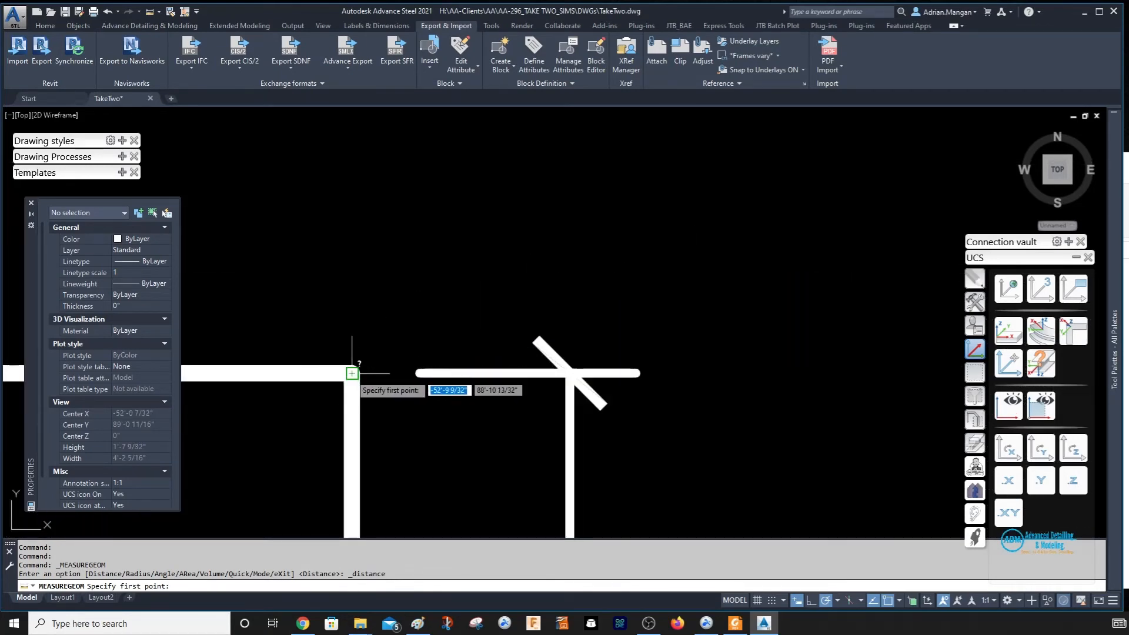
{"action": "left_click", "coordinate": [352, 373]}
{"action": "scroll", "coordinate": [735, 194], "scroll_direction": "down", "scroll_amount": 12}
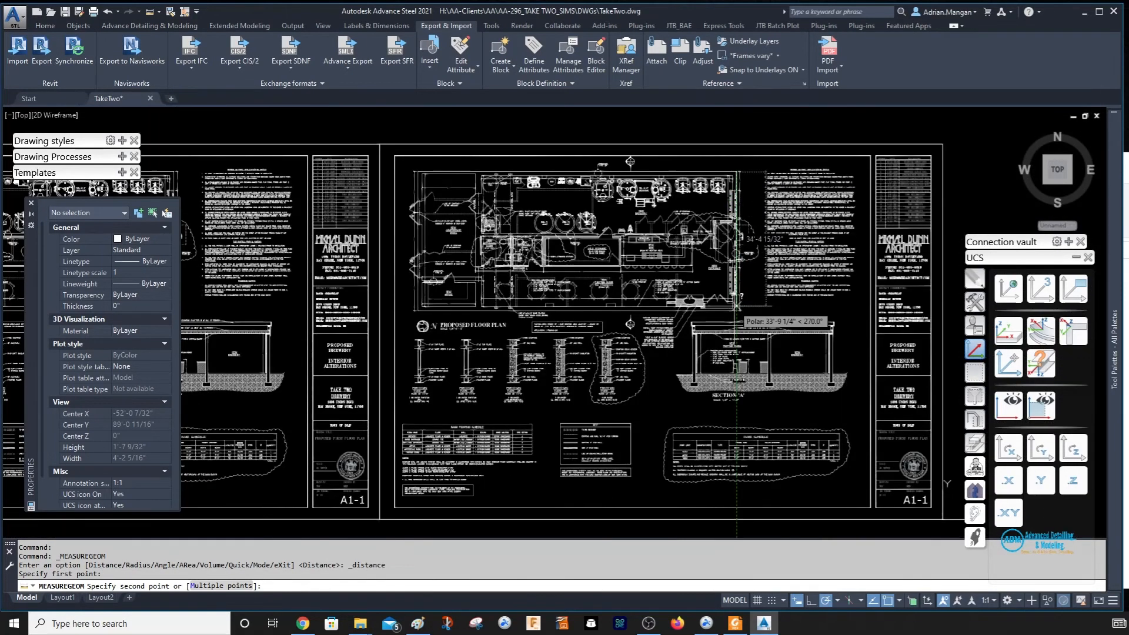
{"action": "scroll", "coordinate": [736, 306], "scroll_direction": "up", "scroll_amount": 10}
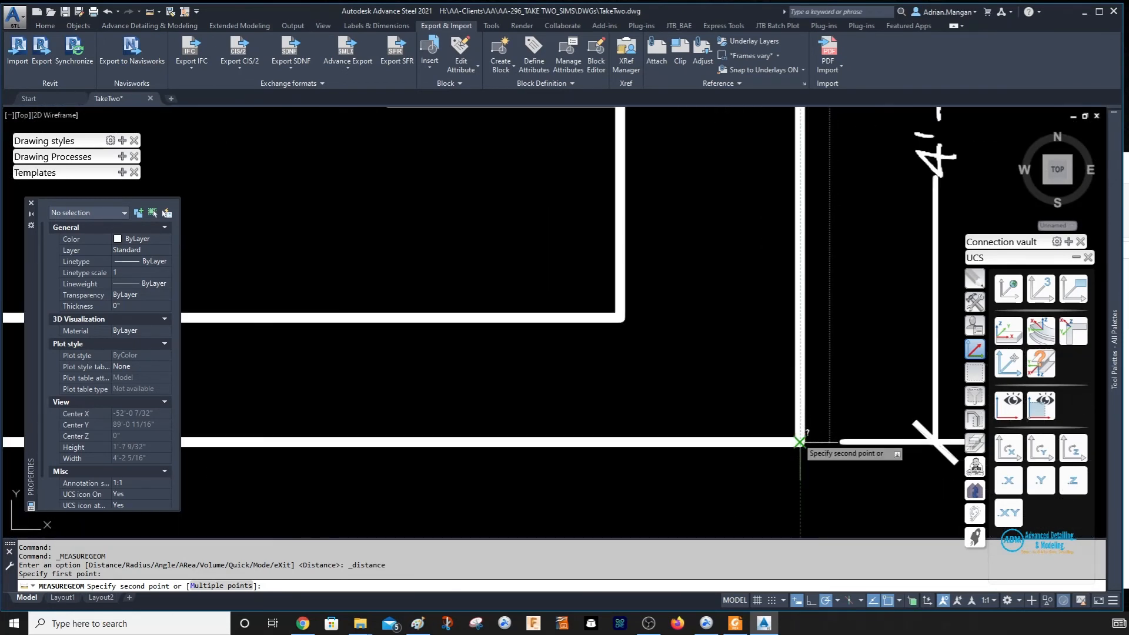
{"action": "left_click", "coordinate": [803, 436]}
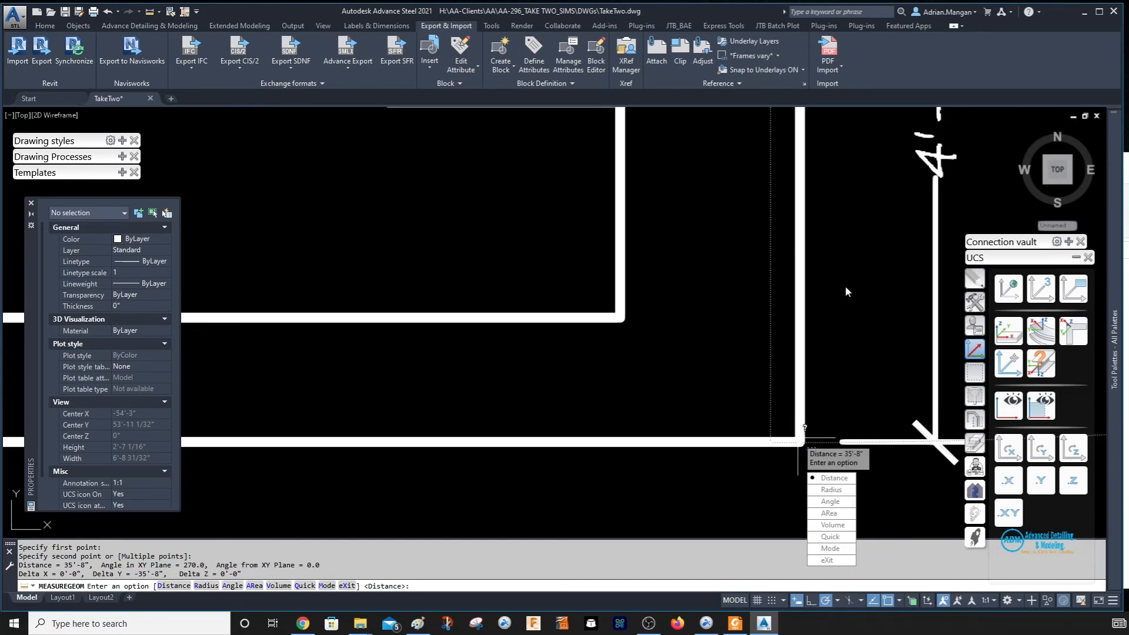
{"action": "key", "text": "Escape"}
{"action": "scroll", "coordinate": [845, 288], "scroll_direction": "down", "scroll_amount": 10}
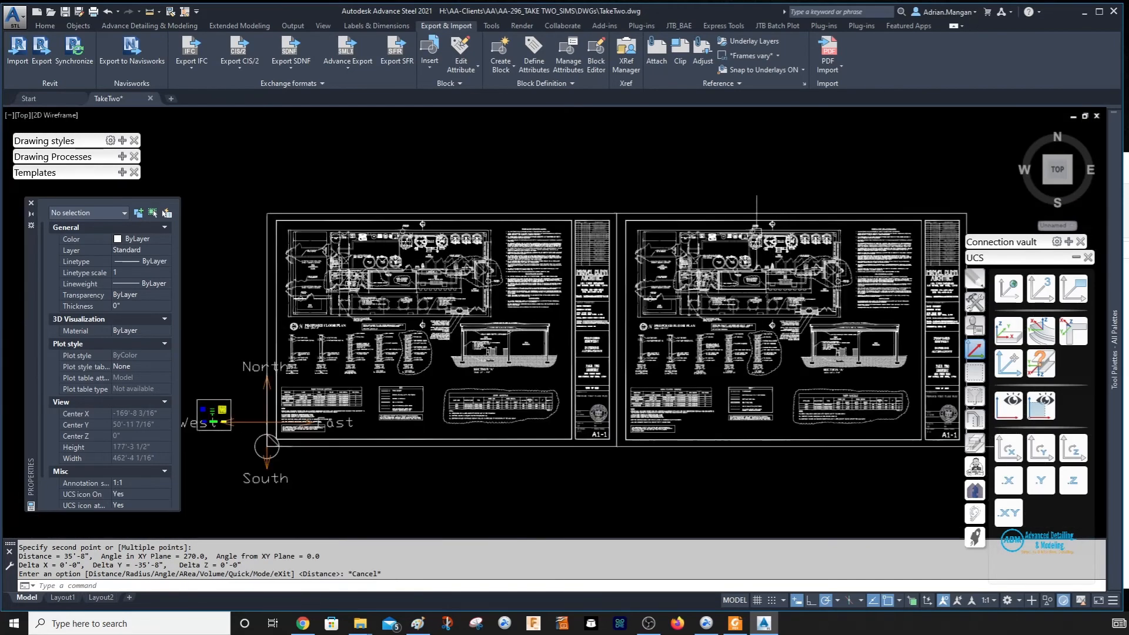
{"action": "scroll", "coordinate": [705, 344], "scroll_direction": "down", "scroll_amount": 4}
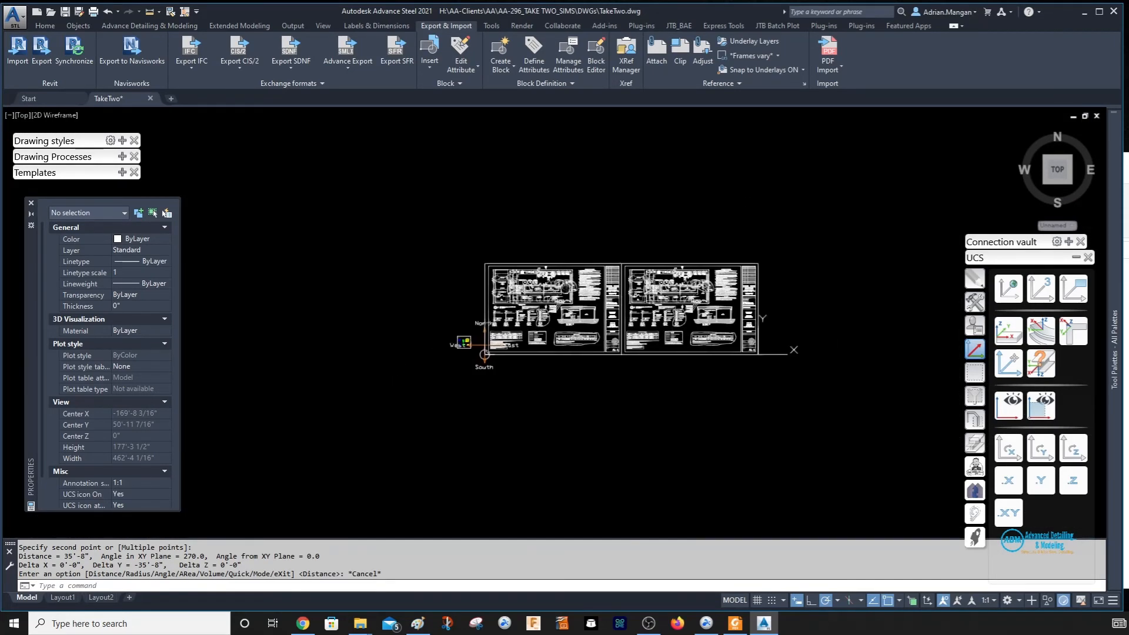
{"action": "scroll", "coordinate": [748, 346], "scroll_direction": "up", "scroll_amount": 4}
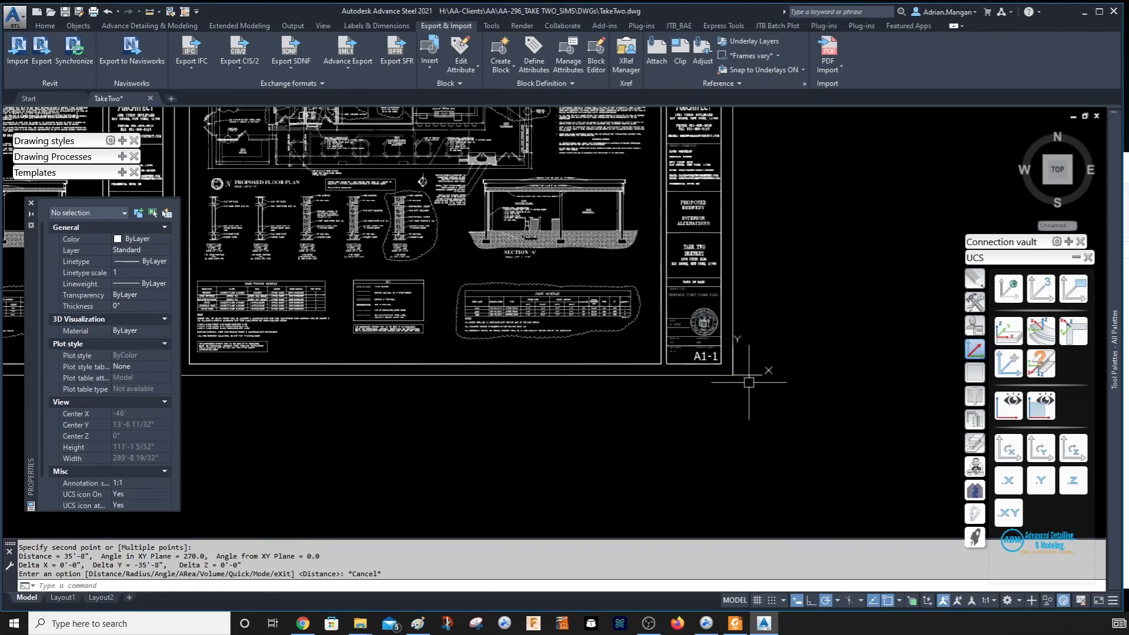